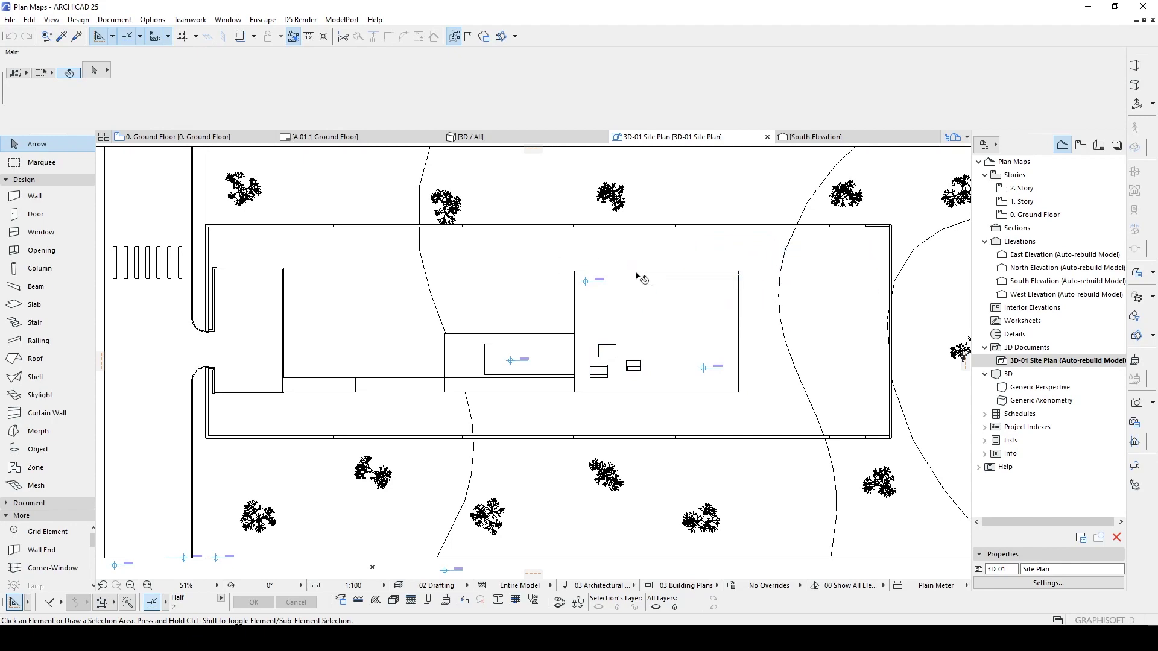
scroll(534, 335, up, 2)
scroll(581, 339, up, 1)
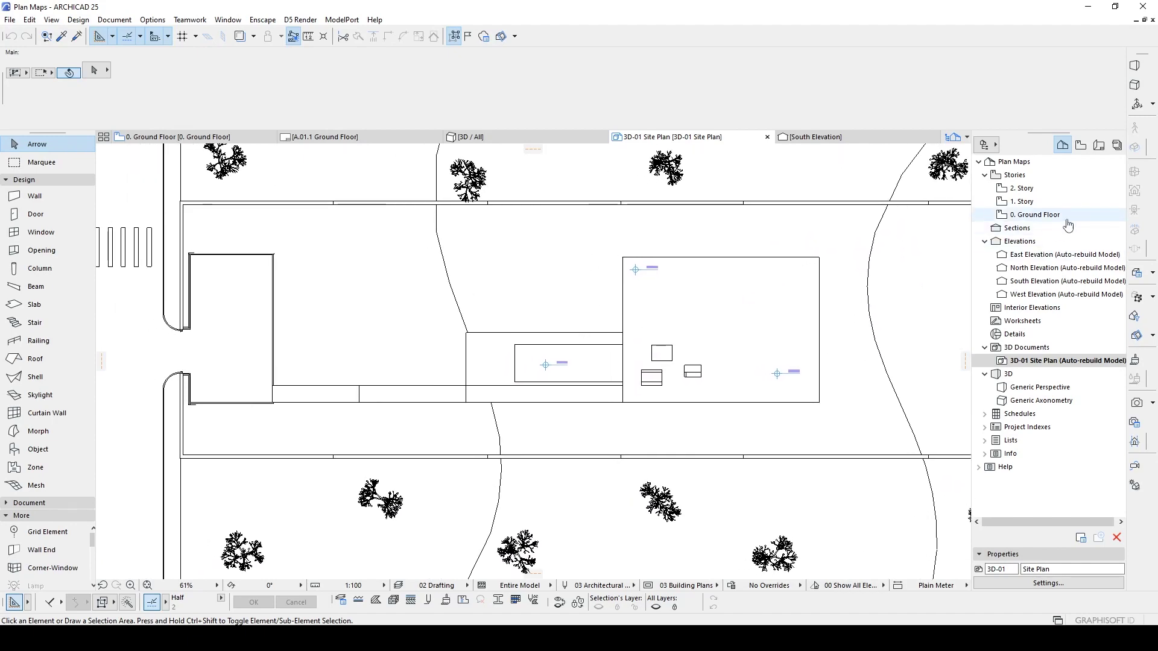
- Open the 0. Ground Floor plan from the Project Map, leaving the 3D site view
double_click(1038, 216)
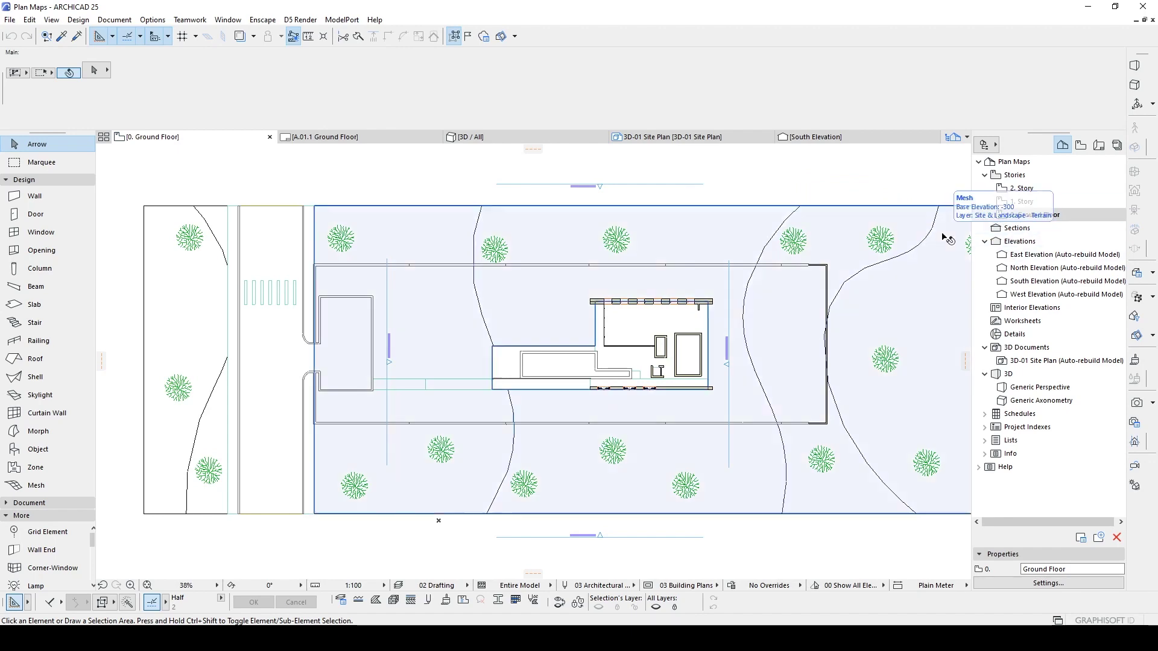
scroll(946, 240, up, 2)
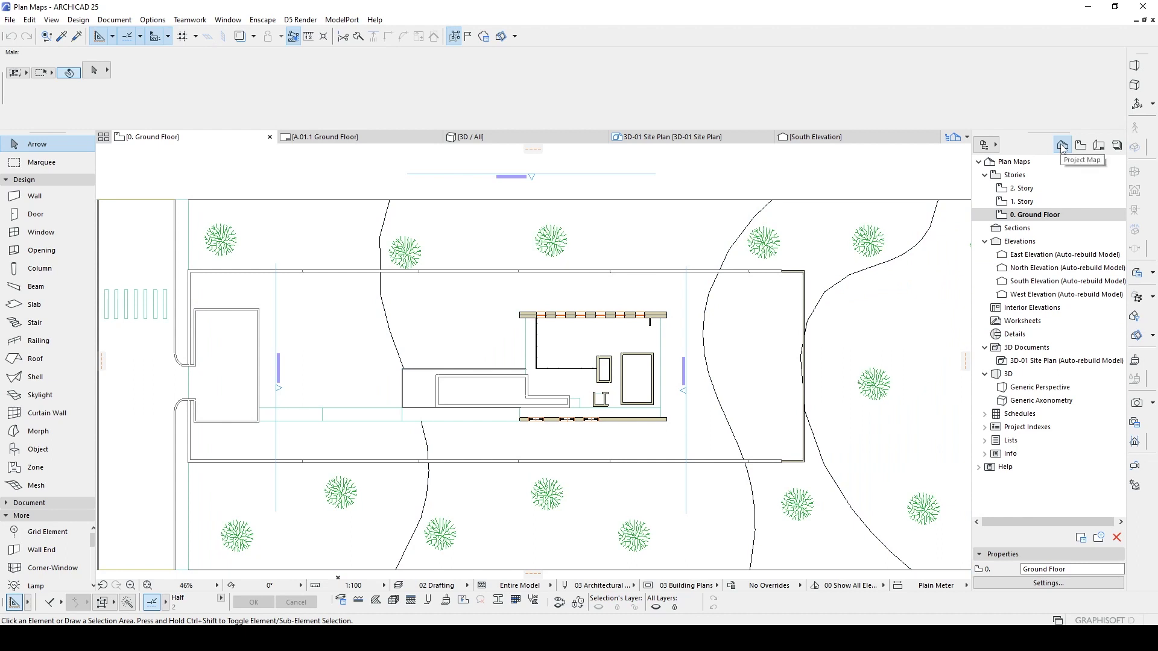
click(1022, 217)
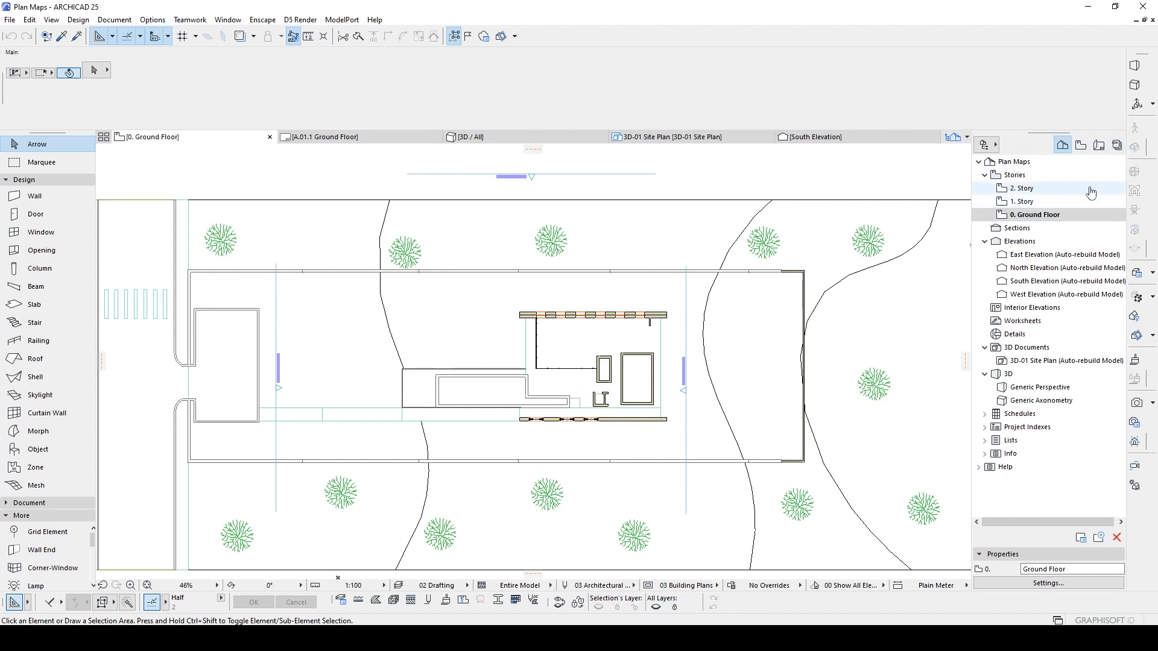
scroll(950, 283, up, 2)
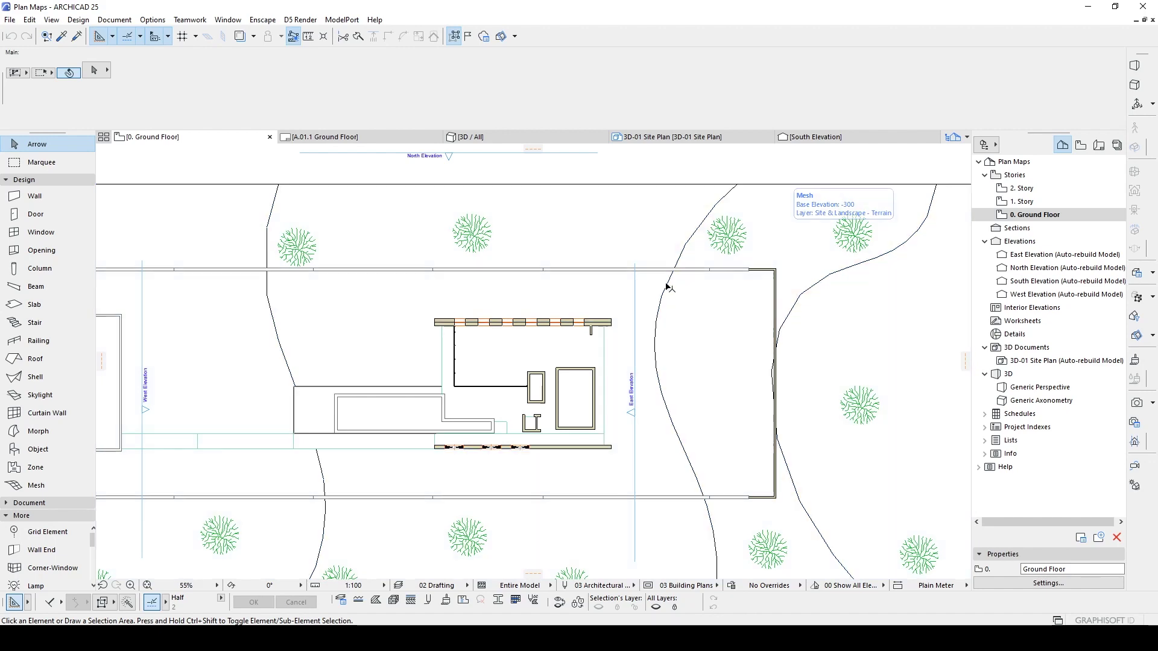
scroll(732, 237, down, 2)
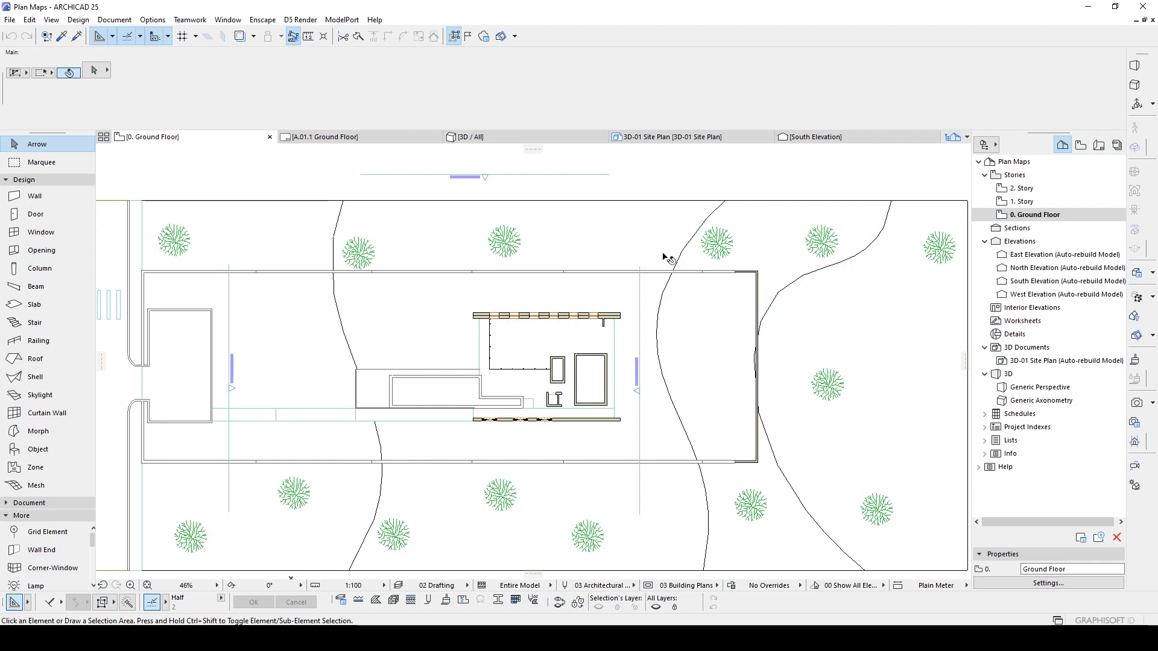
scroll(562, 294, up, 1)
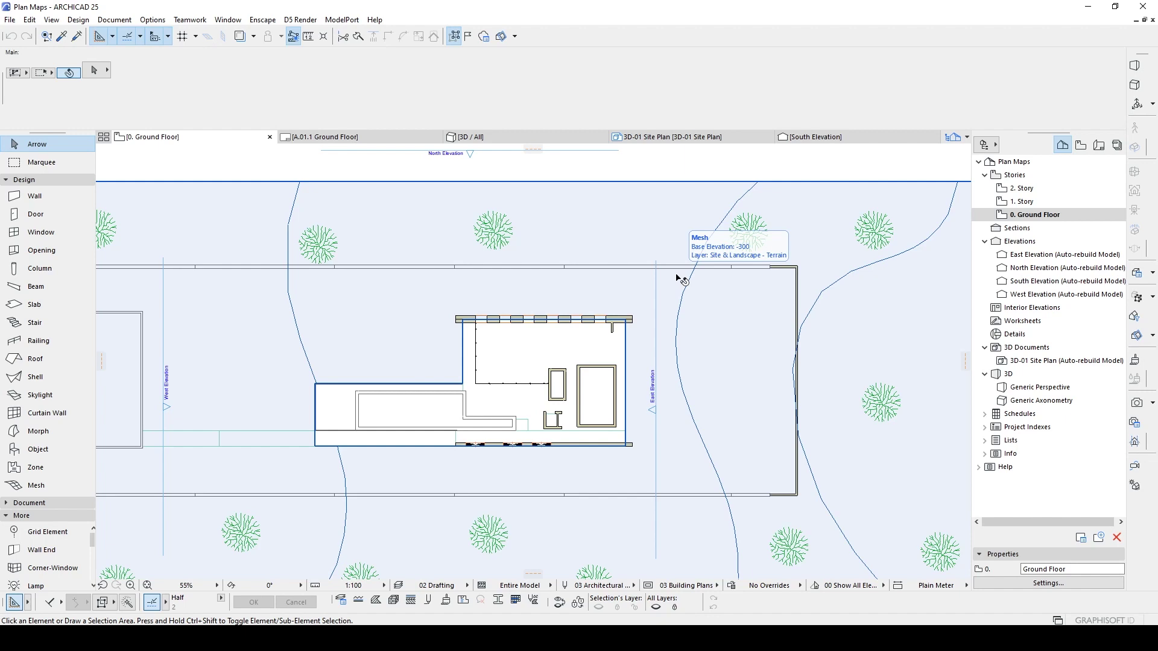
scroll(680, 279, down, 1)
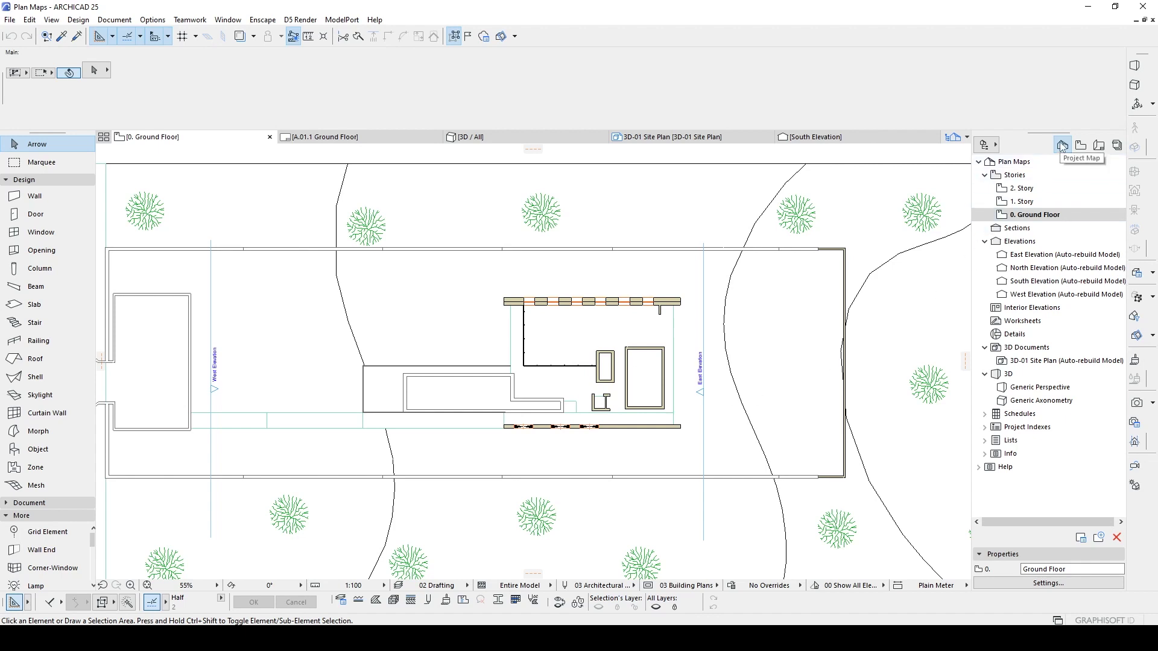
click(1039, 205)
- Open the story plans, then the saved 0. Ground Floor and 1. Story views from the View Map
double_click(1039, 202)
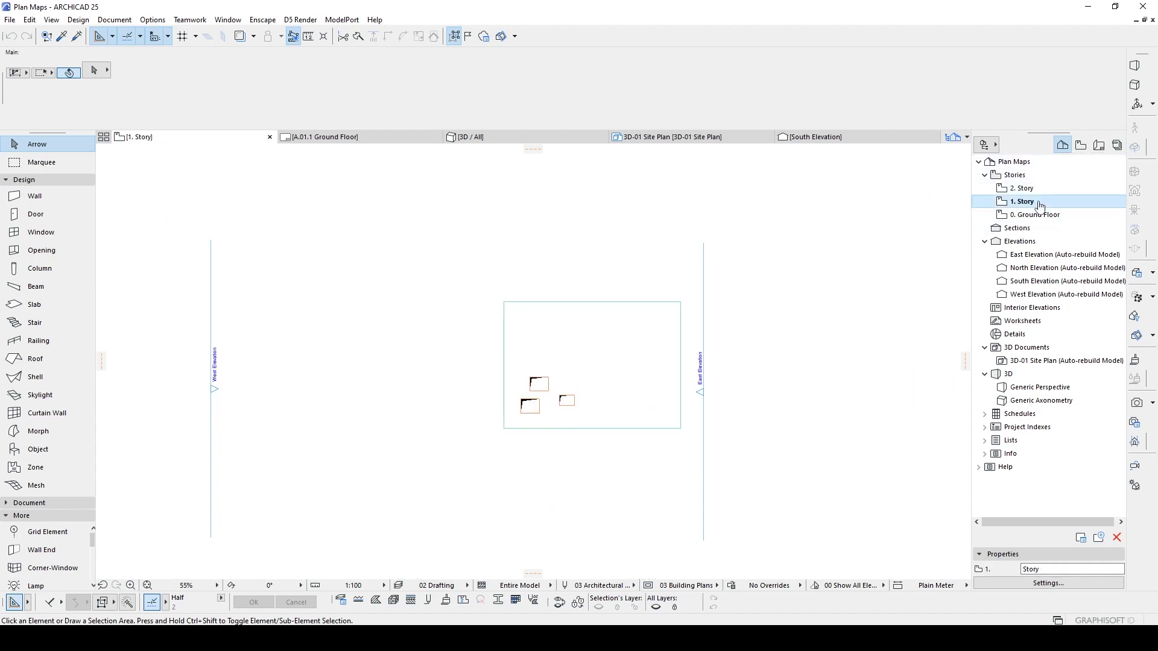
click(1039, 217)
double_click(1038, 217)
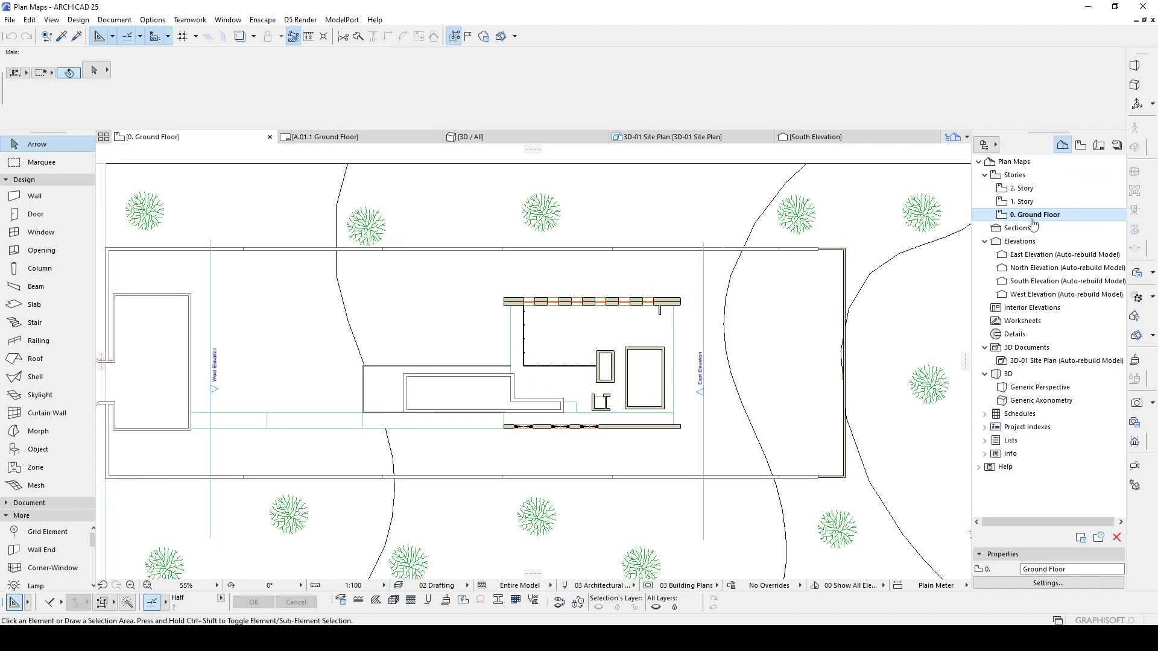
click(1081, 149)
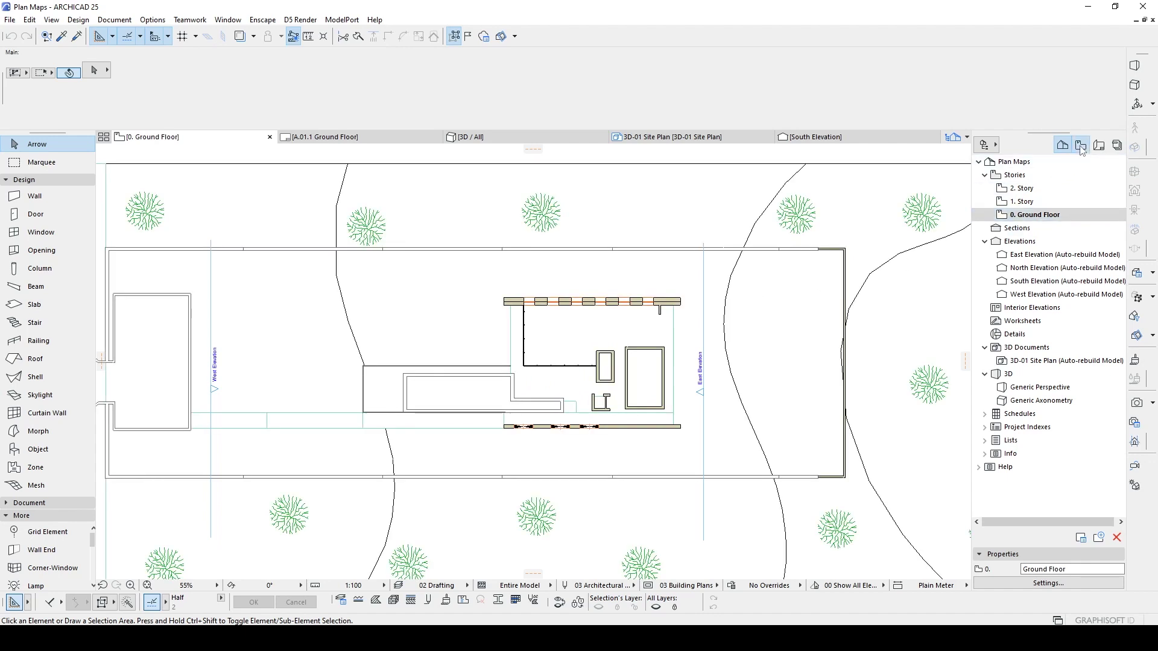
drag(1123, 330, 1134, 192)
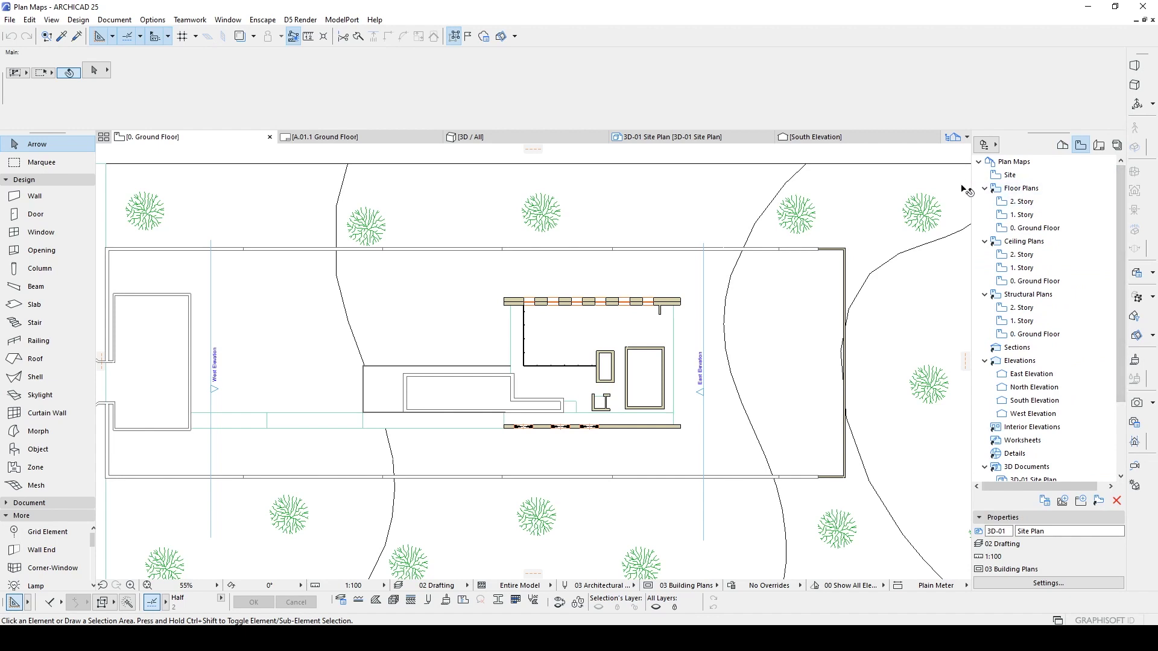
double_click(1036, 229)
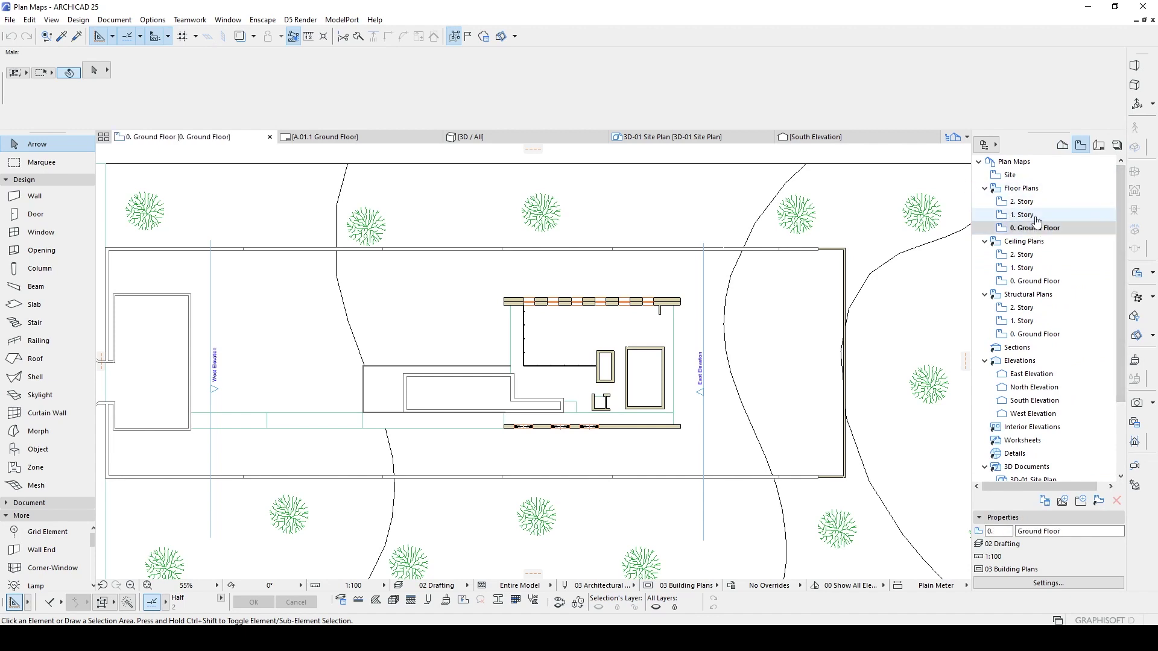
click(1036, 217)
double_click(1037, 217)
- Reopen the saved 0. Ground Floor view and leave the View Map's saved plan views listed
click(1062, 145)
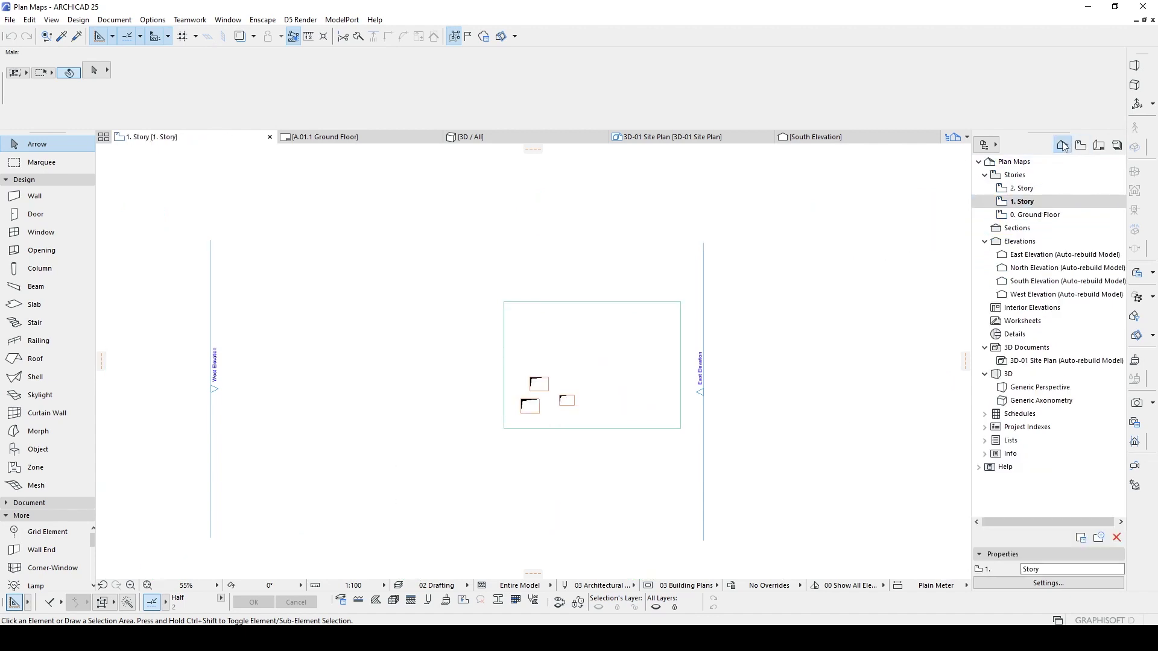
click(1079, 145)
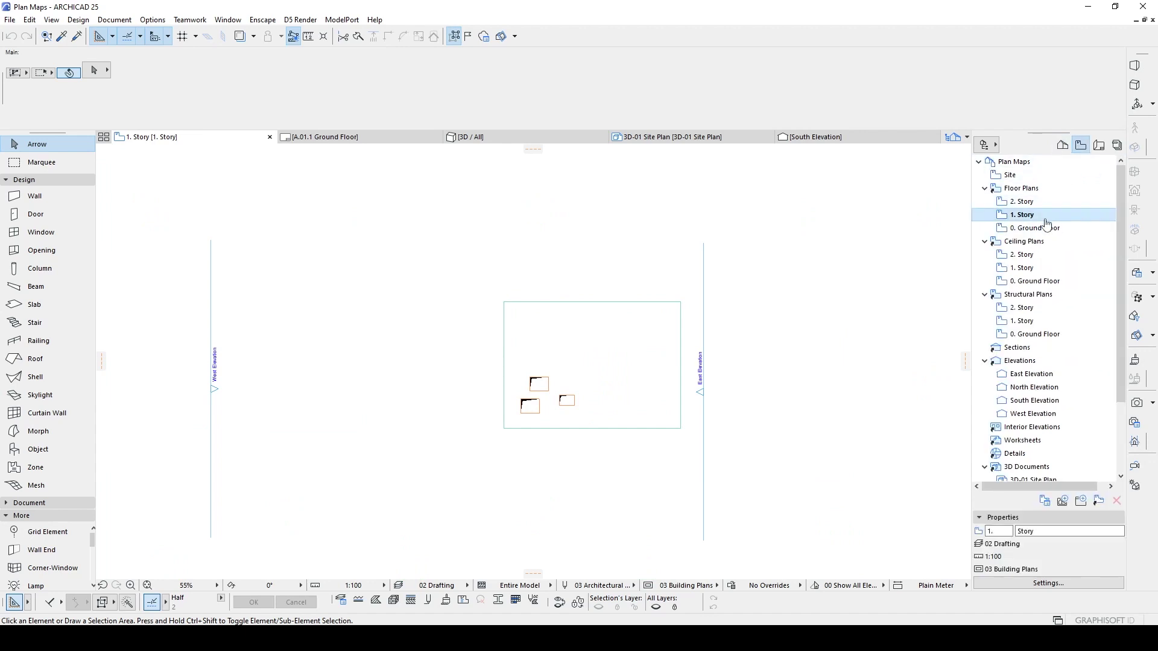
click(1041, 228)
double_click(1040, 229)
click(1063, 145)
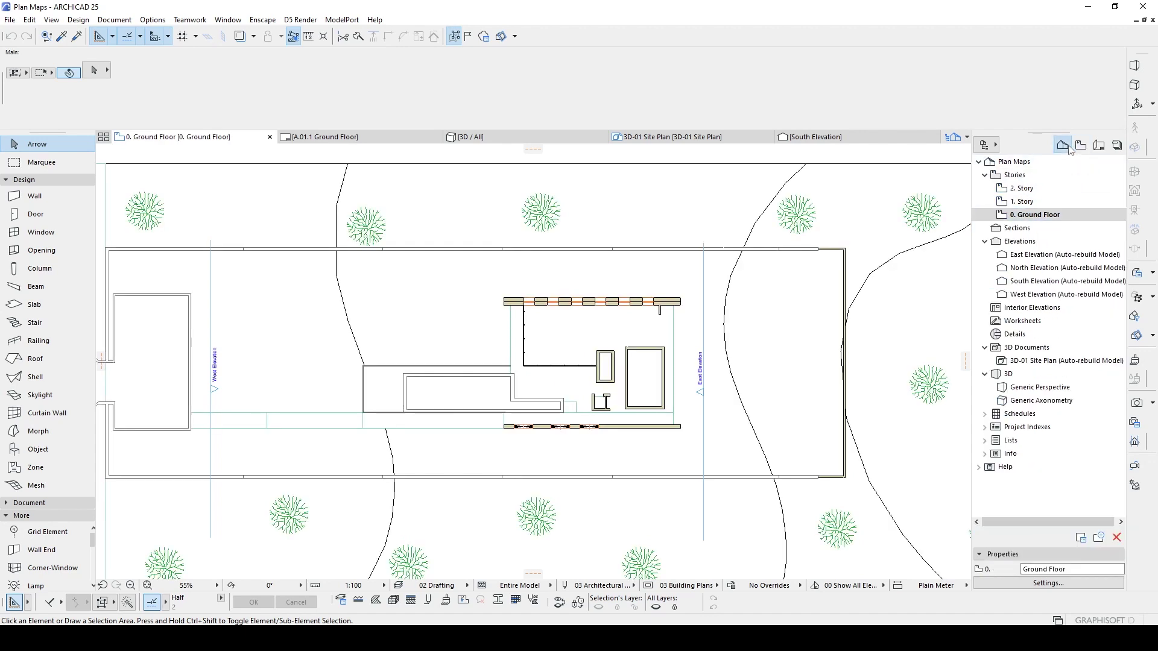
click(1017, 215)
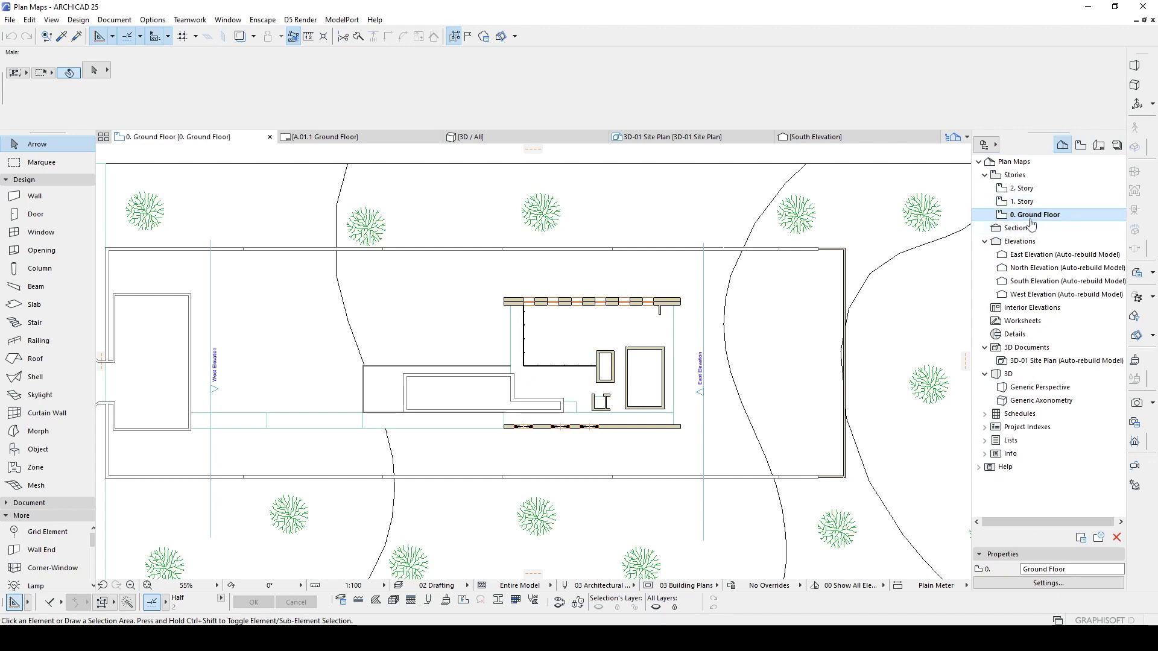
scroll(533, 421, up, 2)
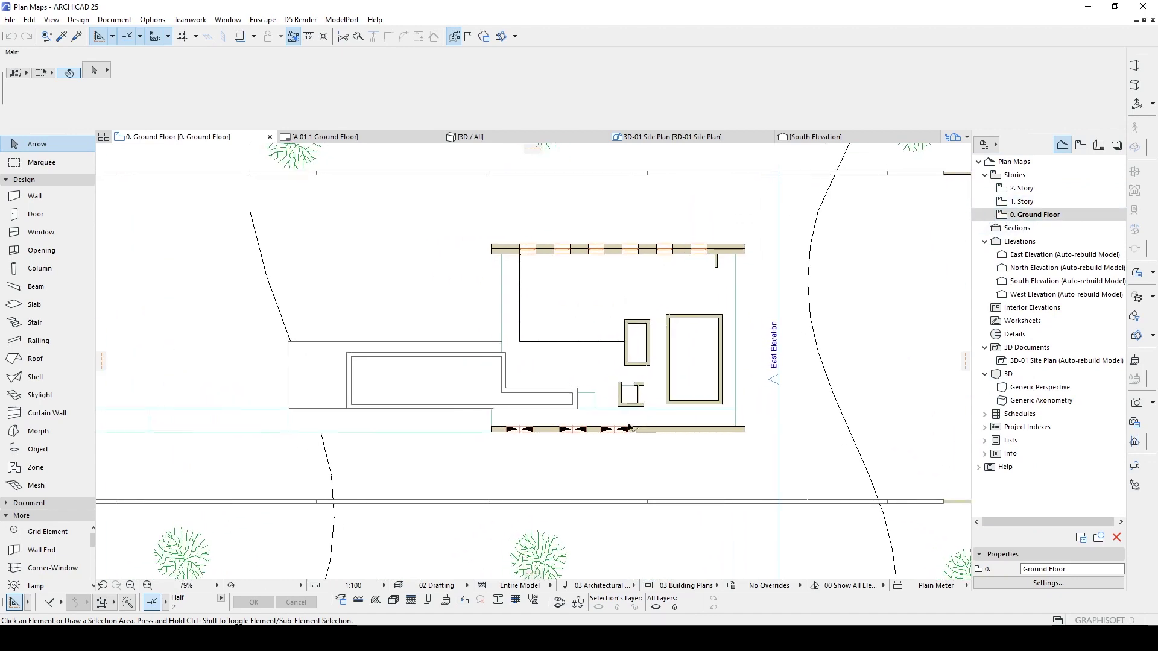
click(1079, 145)
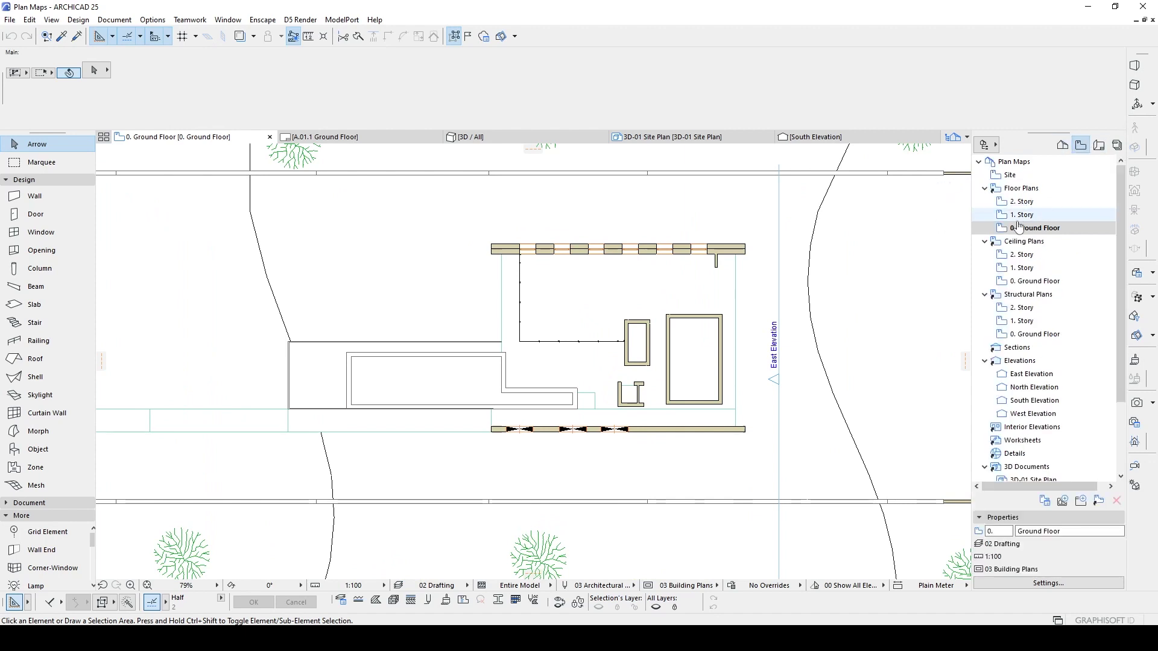
- Open layout A.01.1 Ground Floor from the Layout Book and bring up its context actions
click(1099, 145)
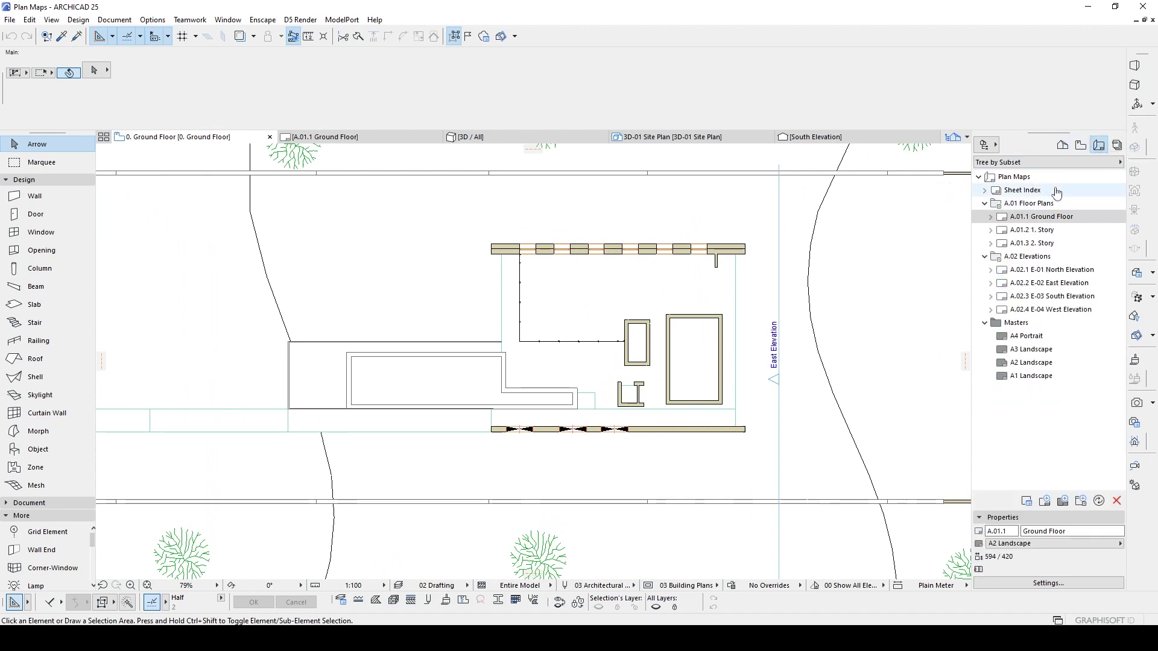
click(1042, 217)
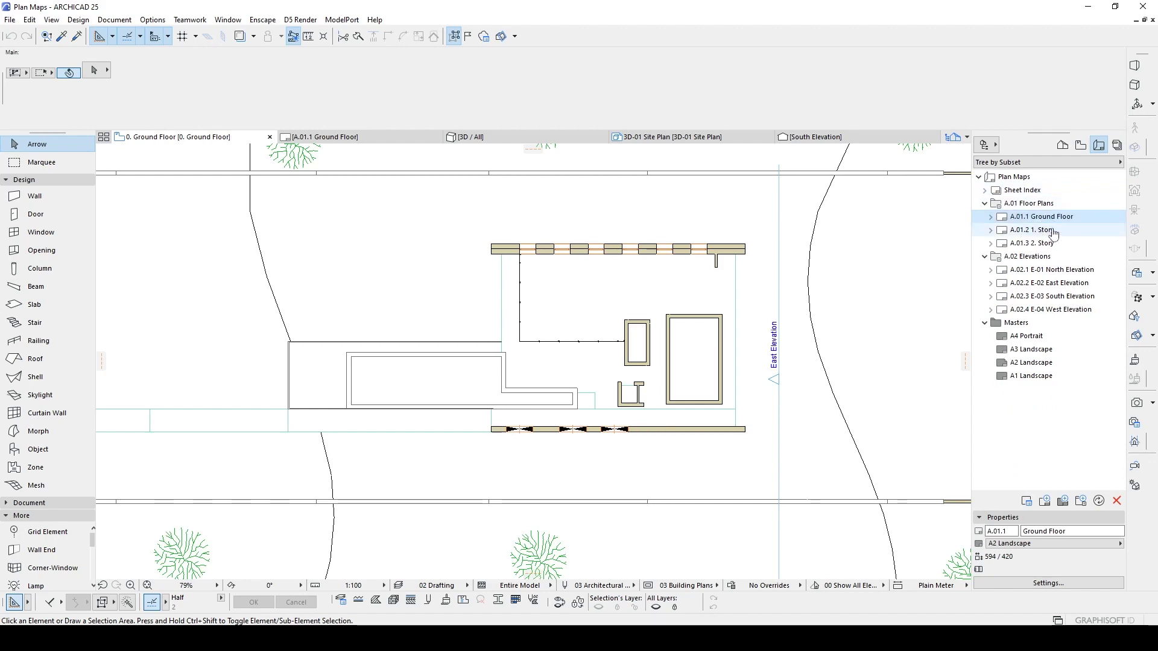
double_click(1039, 217)
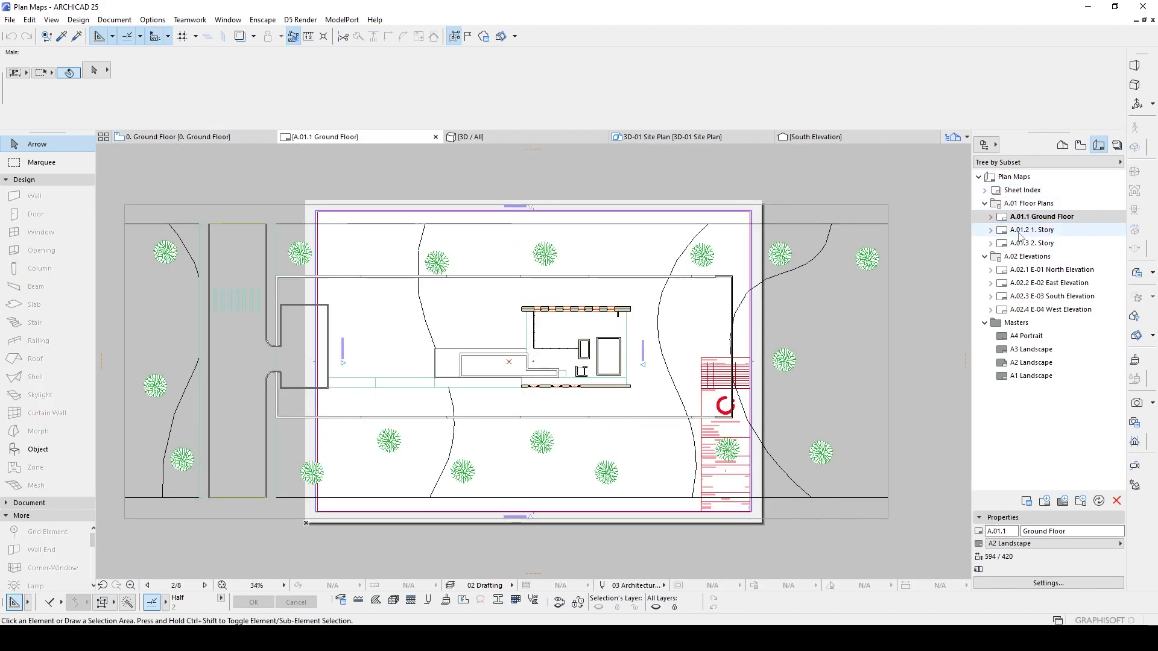
click(1052, 218)
scroll(688, 263, down, 1)
scroll(687, 262, down, 2)
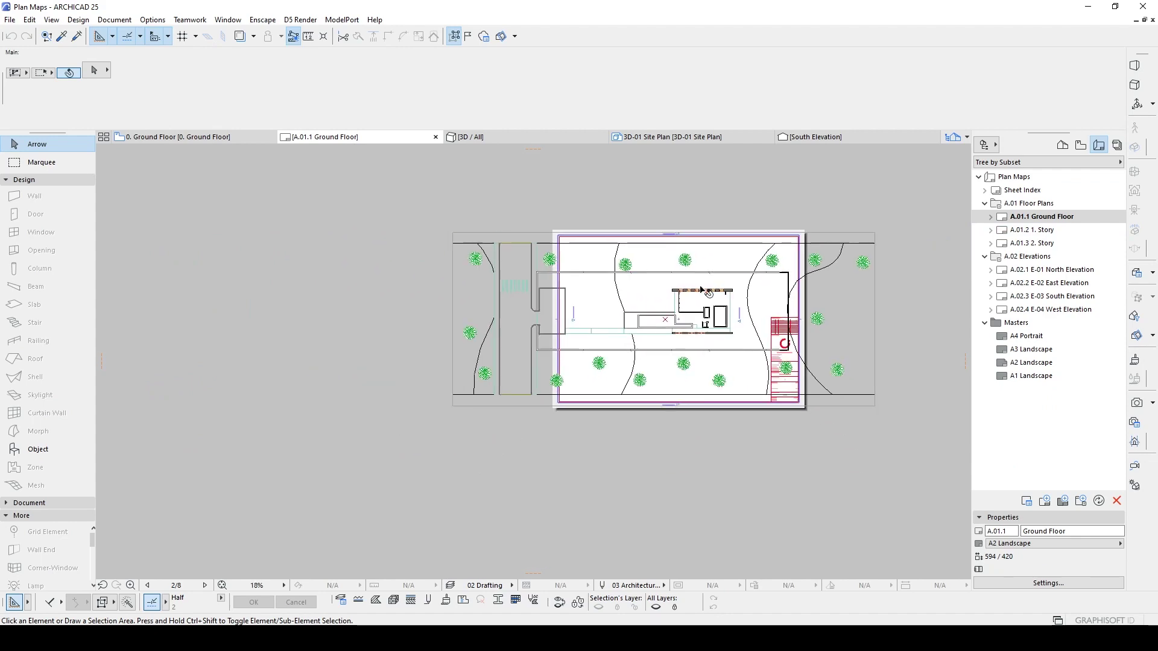
scroll(674, 263, up, 1)
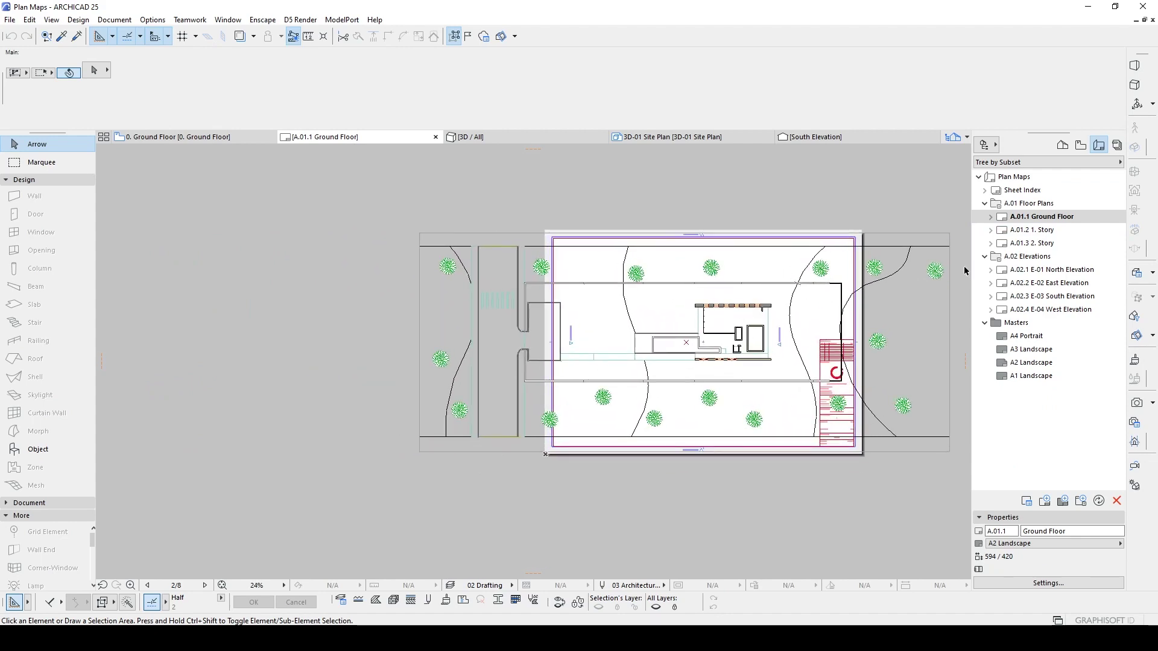
right_click(1038, 219)
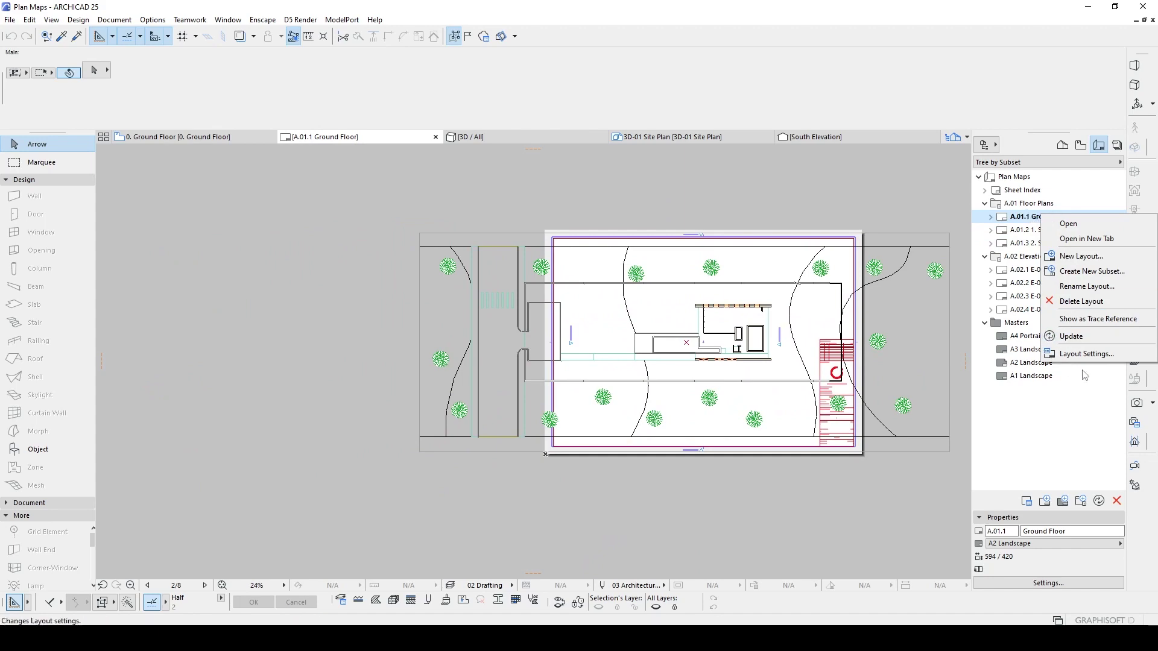
- In Layout Settings, switch A.01.1 to the A3 Landscape master (420 × 297) and confirm
click(1085, 354)
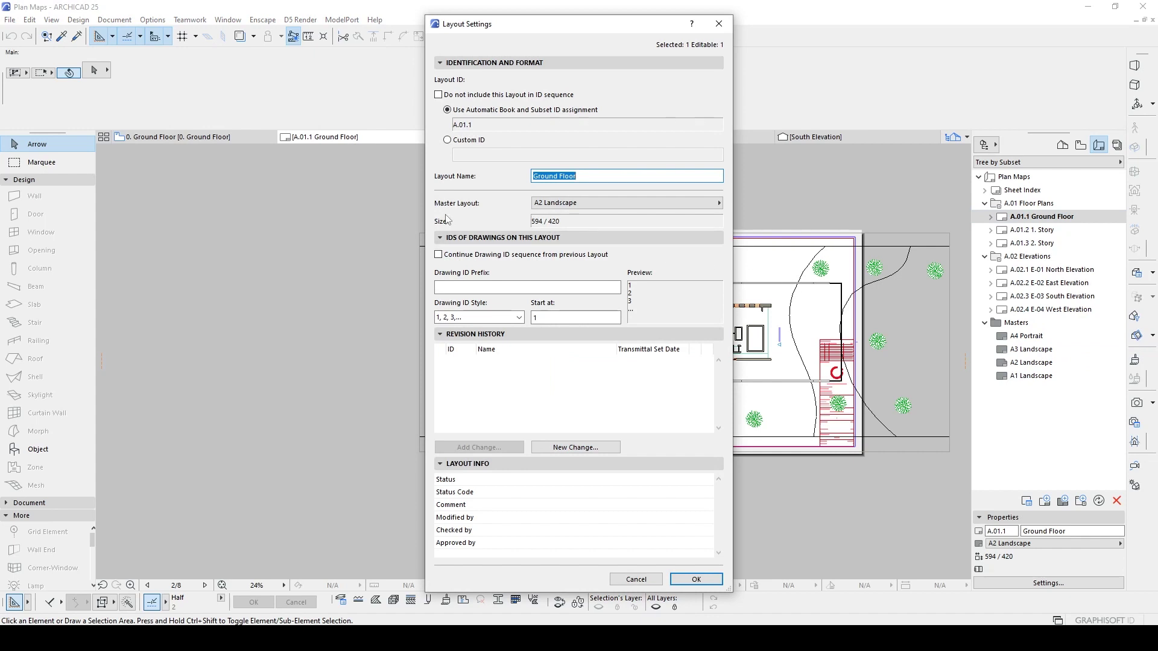
drag(568, 25, 596, 28)
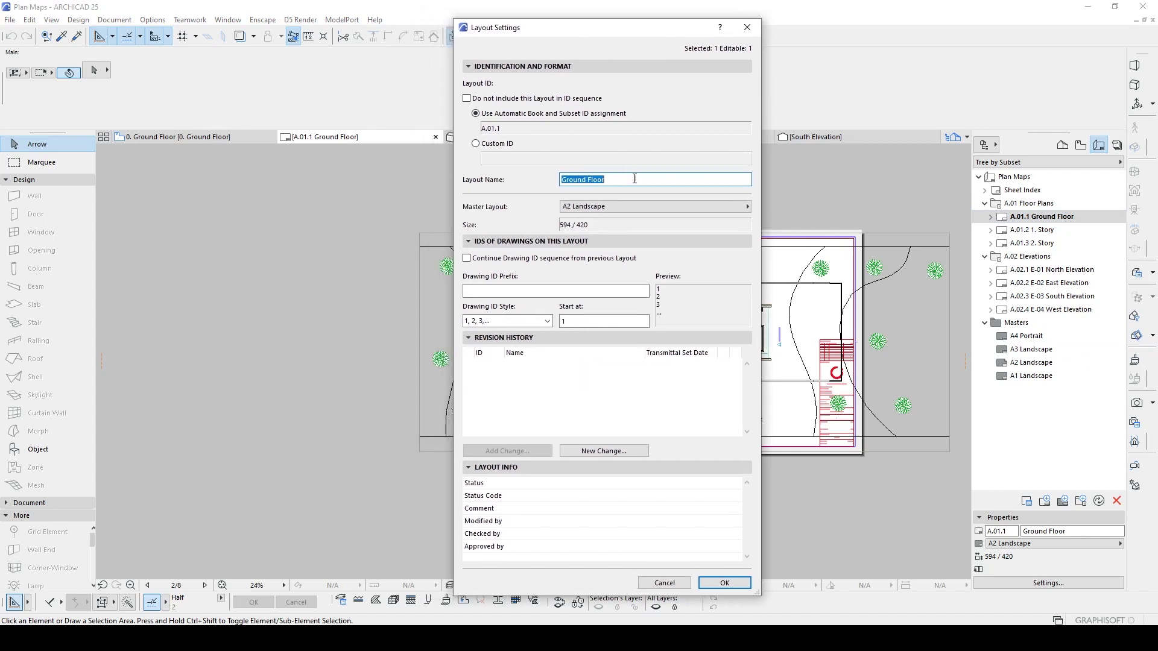
click(576, 211)
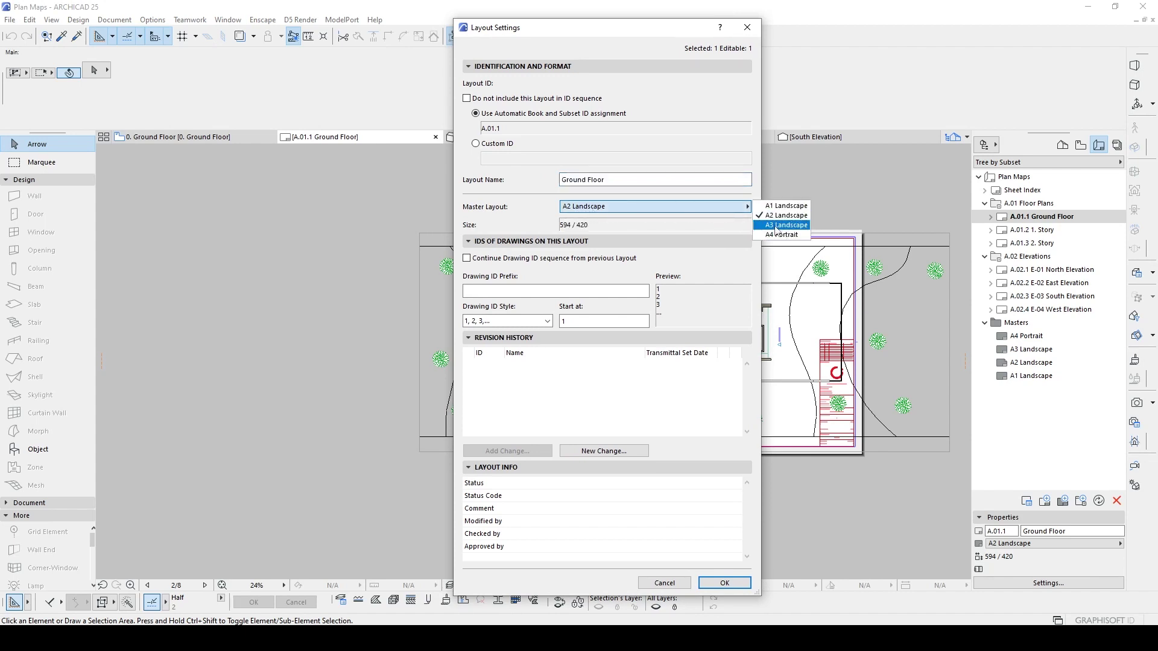
click(773, 226)
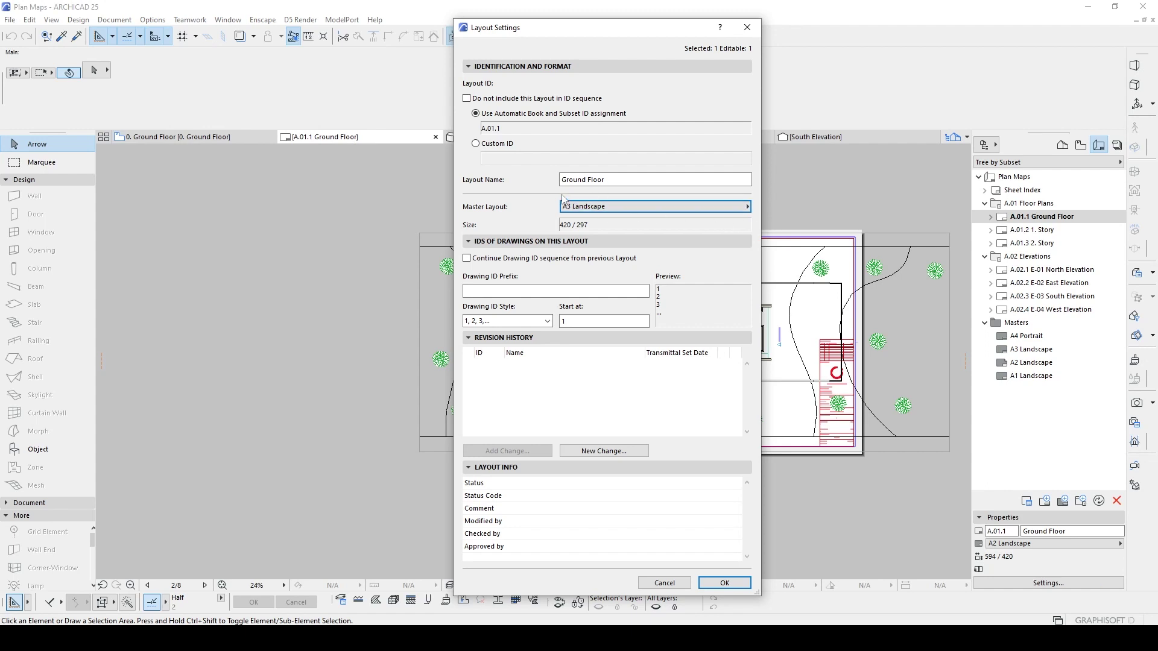
drag(583, 27, 619, 18)
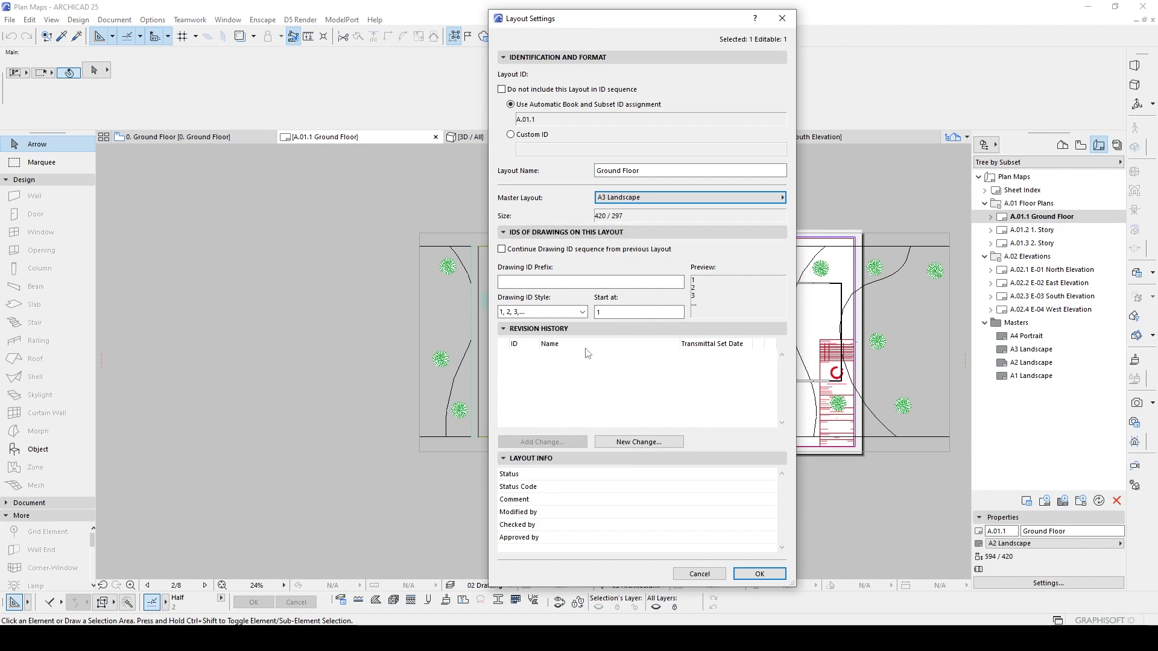
click(752, 575)
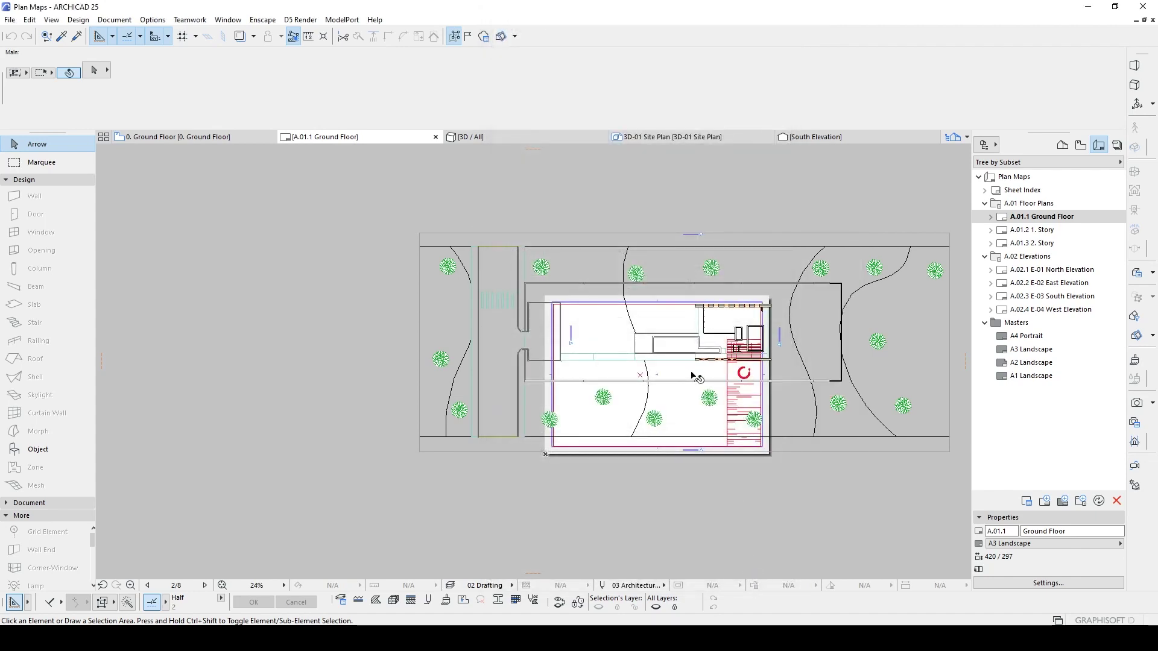
scroll(694, 377, up, 2)
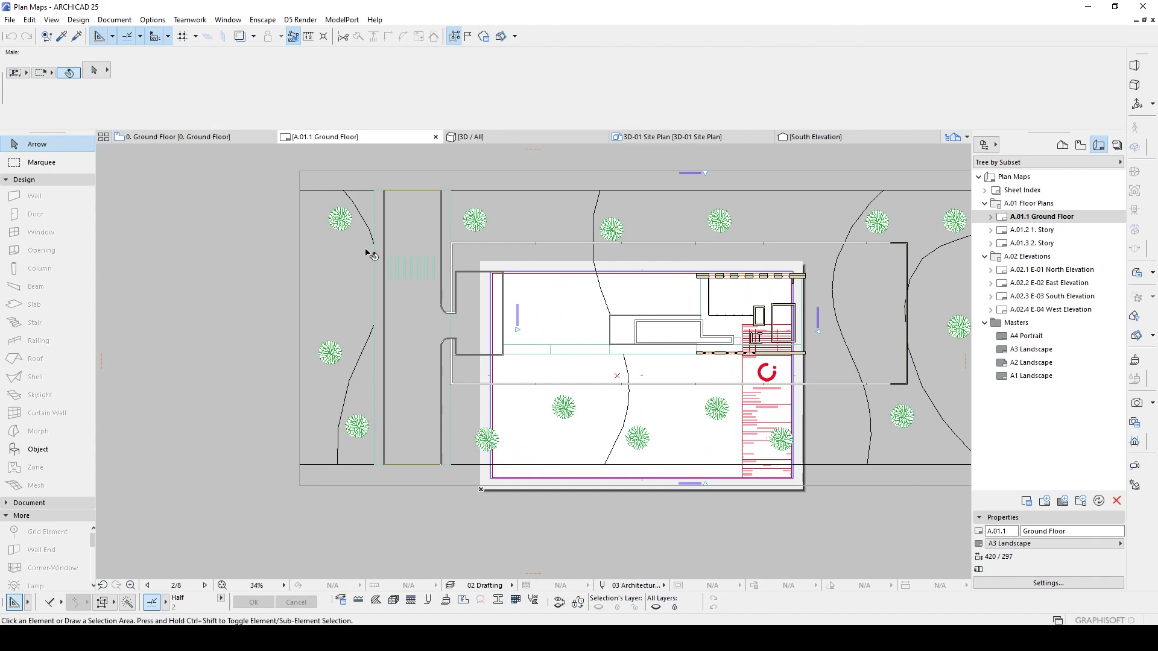
scroll(631, 326, up, 1)
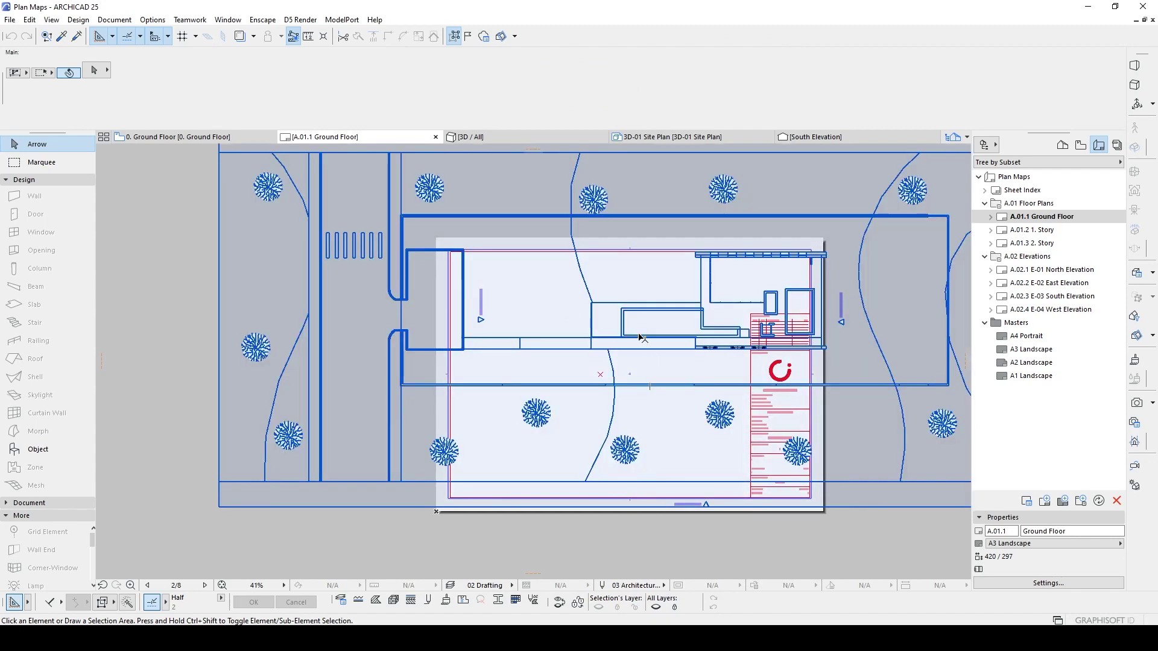
- Delete the placed Ground Floor drawing from the A3 sheet and select the A3 Landscape master
click(640, 338)
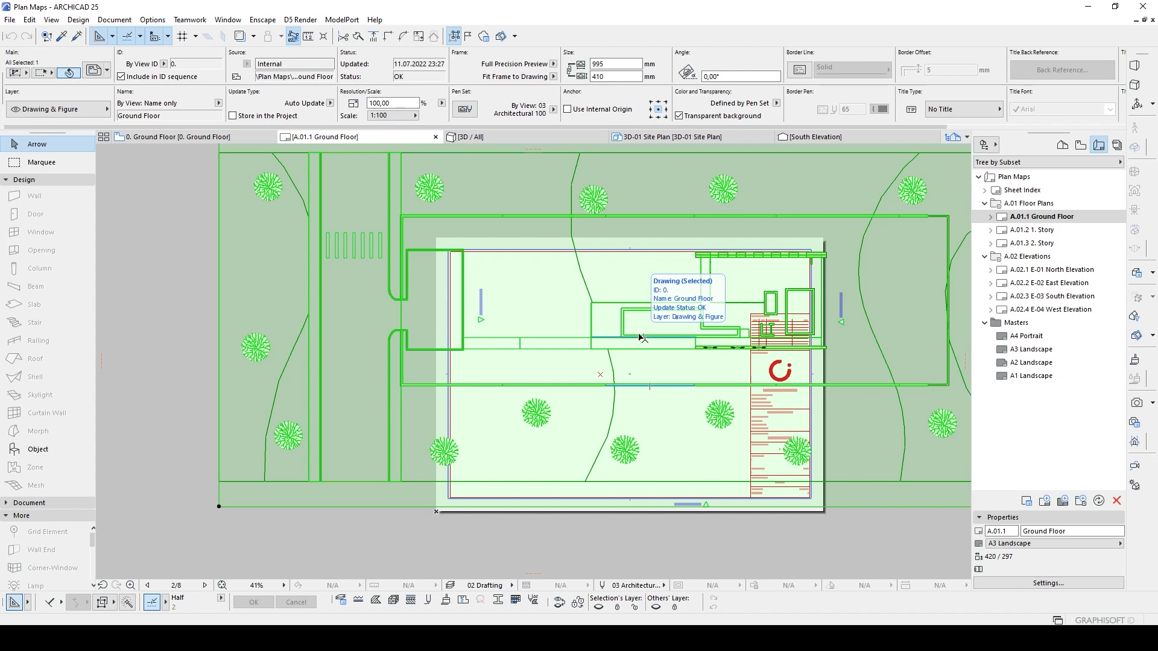
key(Delete)
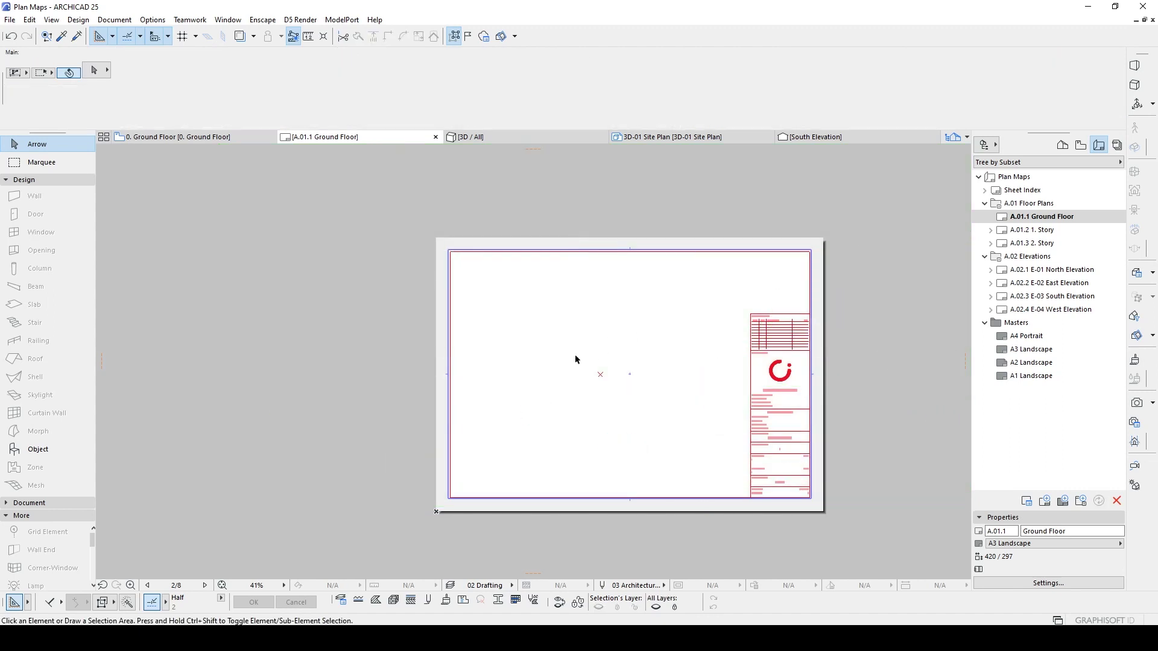
scroll(706, 281, up, 3)
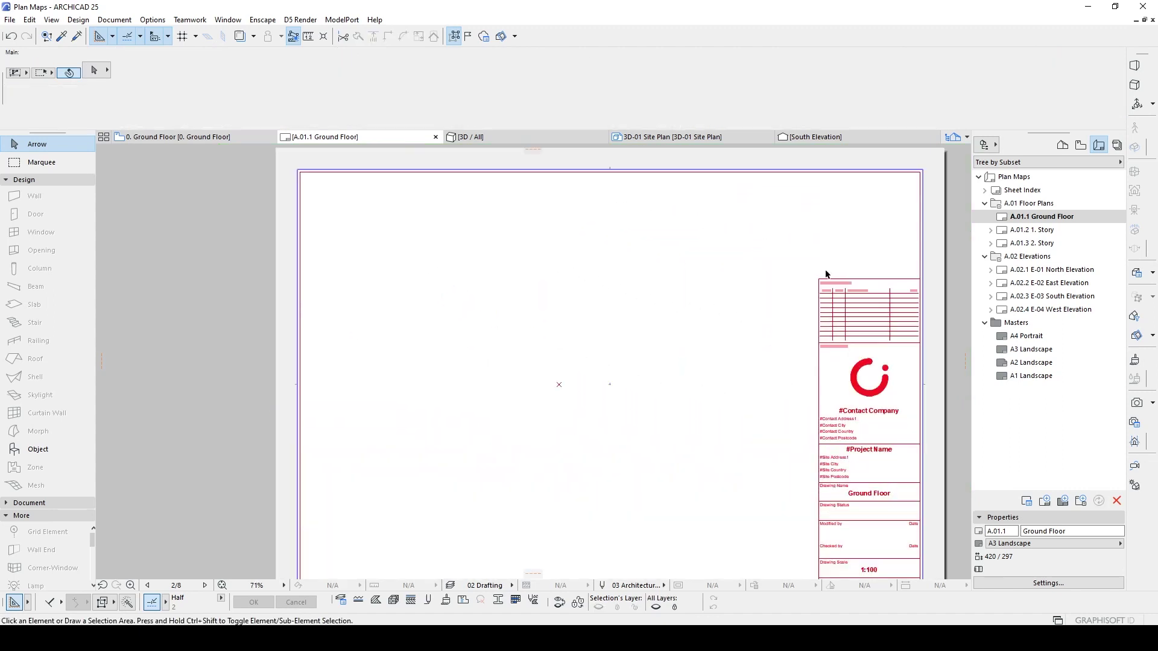
right_click(1020, 219)
click(1021, 218)
click(1009, 353)
- Draw a diagonal line on the A3 Landscape master with the Line tool
double_click(1020, 353)
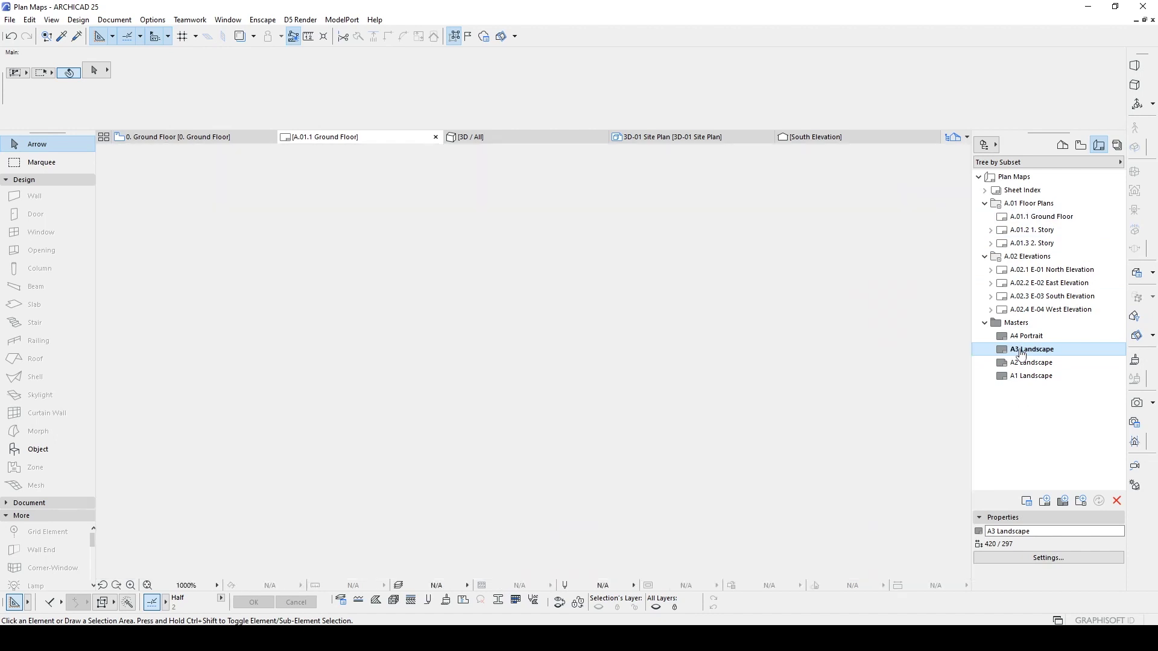
key(l)
scroll(546, 396, up, 1)
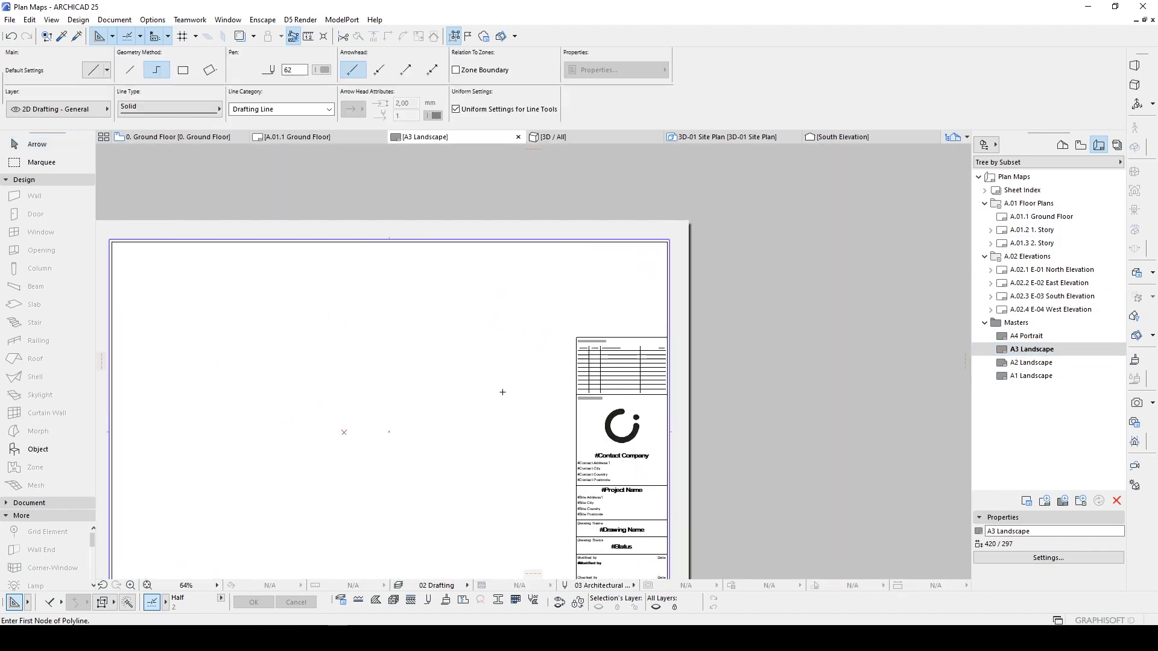
scroll(546, 396, up, 1)
click(220, 324)
double_click(405, 389)
middle_drag(317, 378, 422, 320)
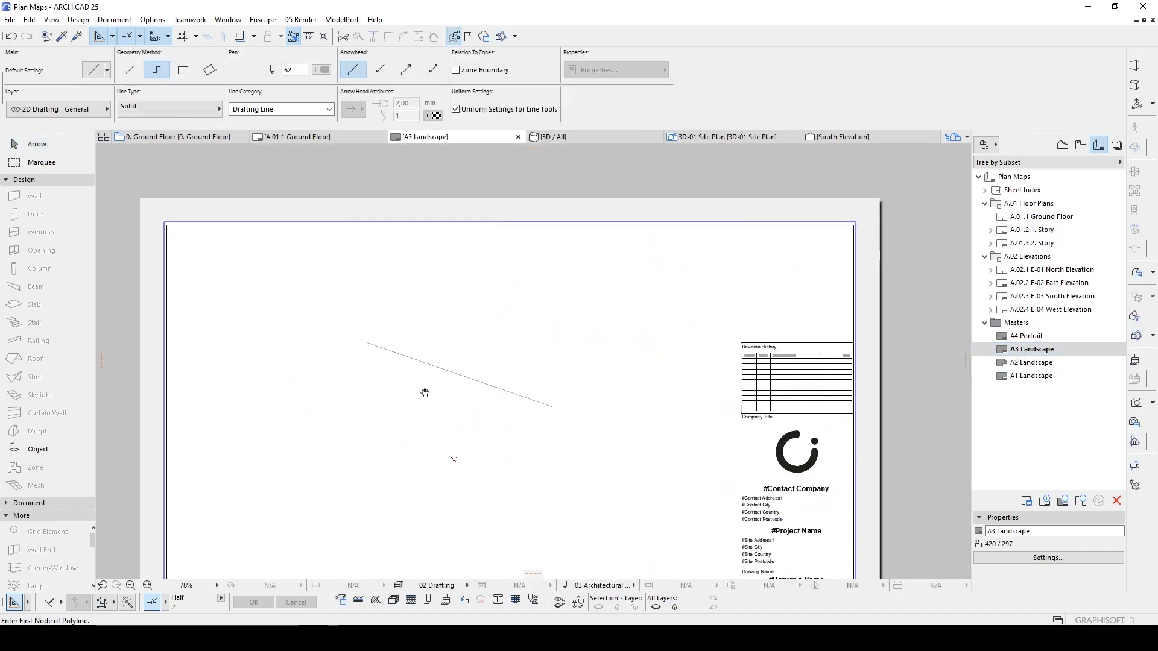
key(Escape)
- Return to layout A.01.1, where the master's line appears, then move to A.01.2 1. Story
double_click(1040, 216)
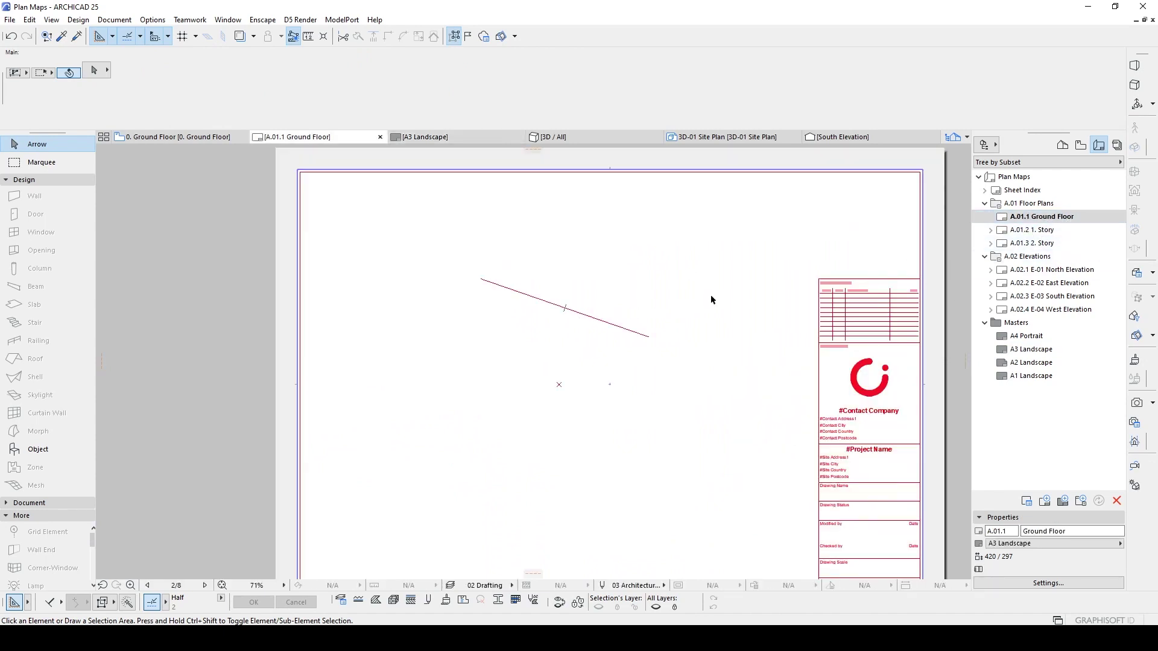
key(Down)
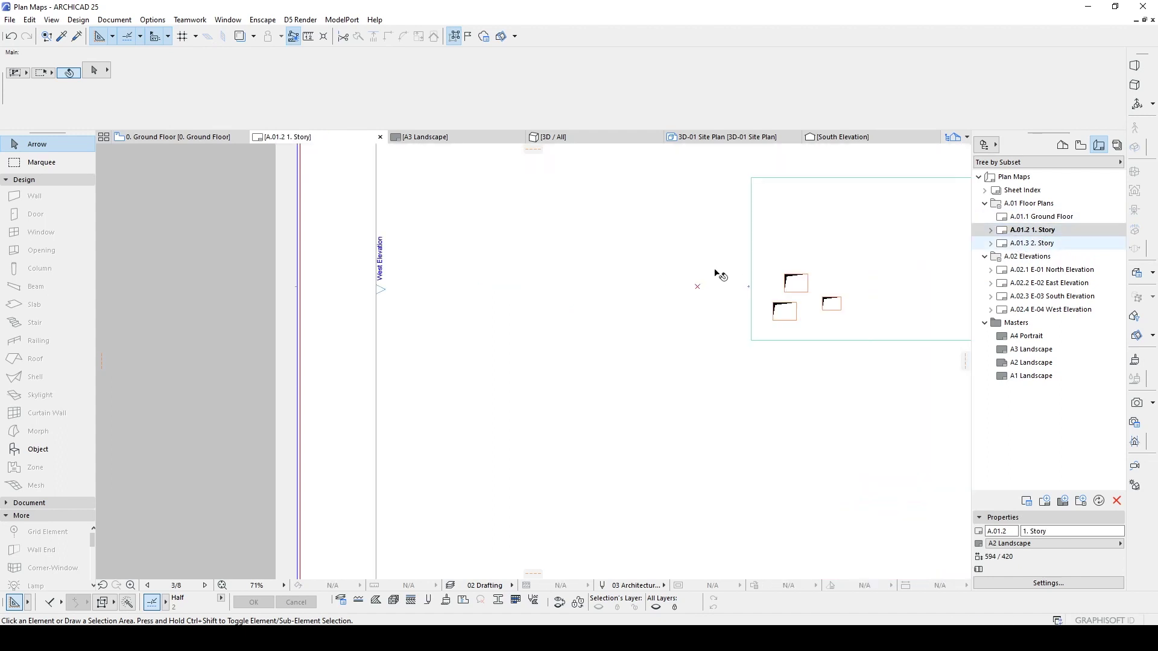
scroll(715, 271, down, 2)
scroll(762, 317, down, 1)
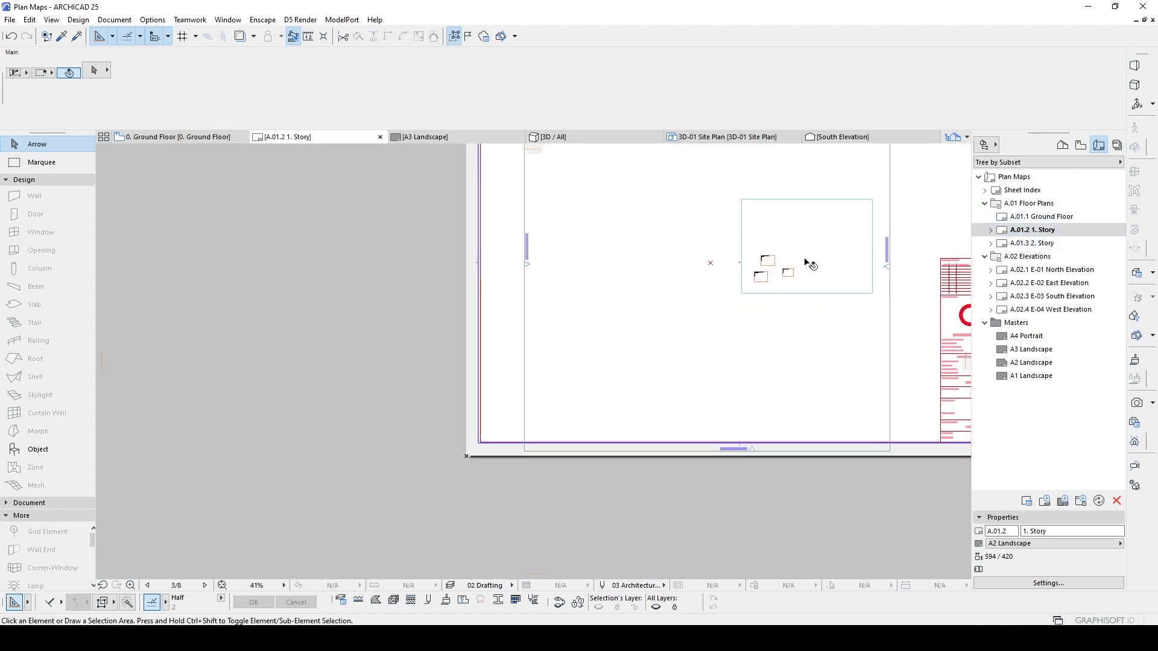
- Change layout A.01.2 1. Story's master from A2 Landscape to A3 Landscape in Properties
click(1011, 543)
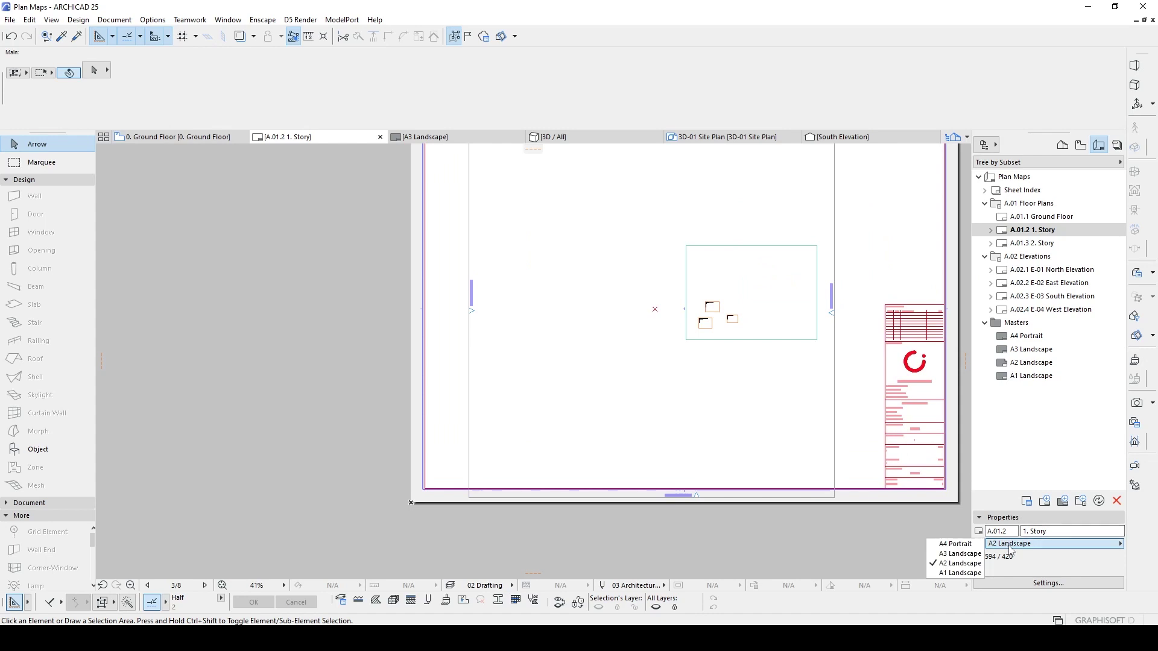
click(958, 554)
scroll(674, 391, up, 2)
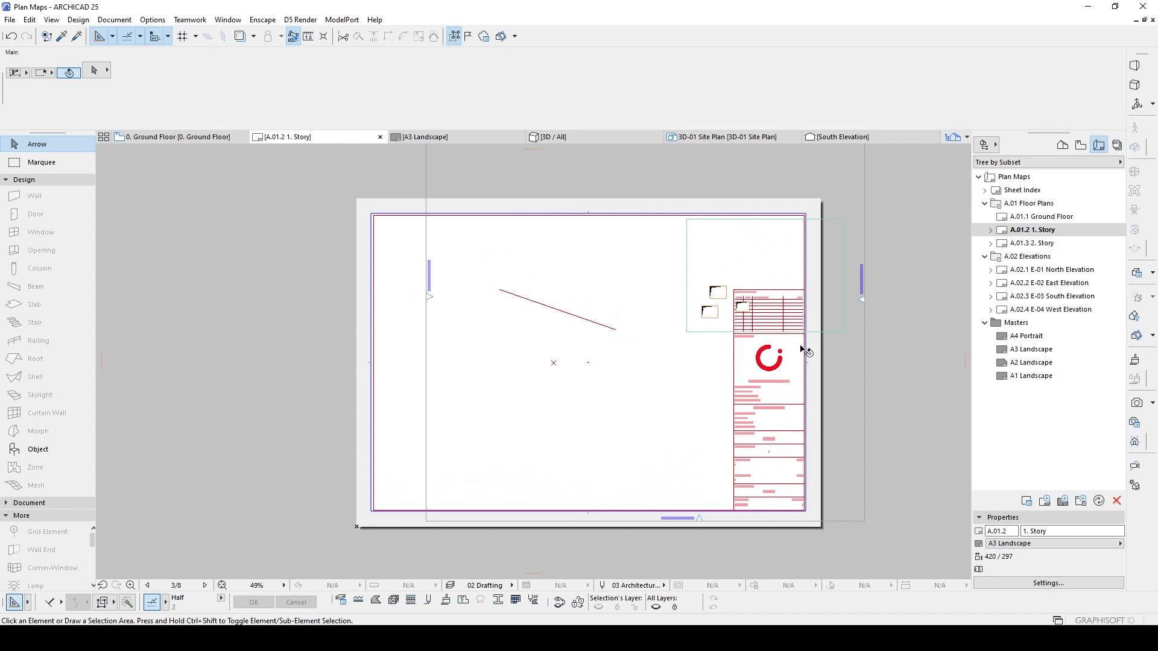
click(1044, 234)
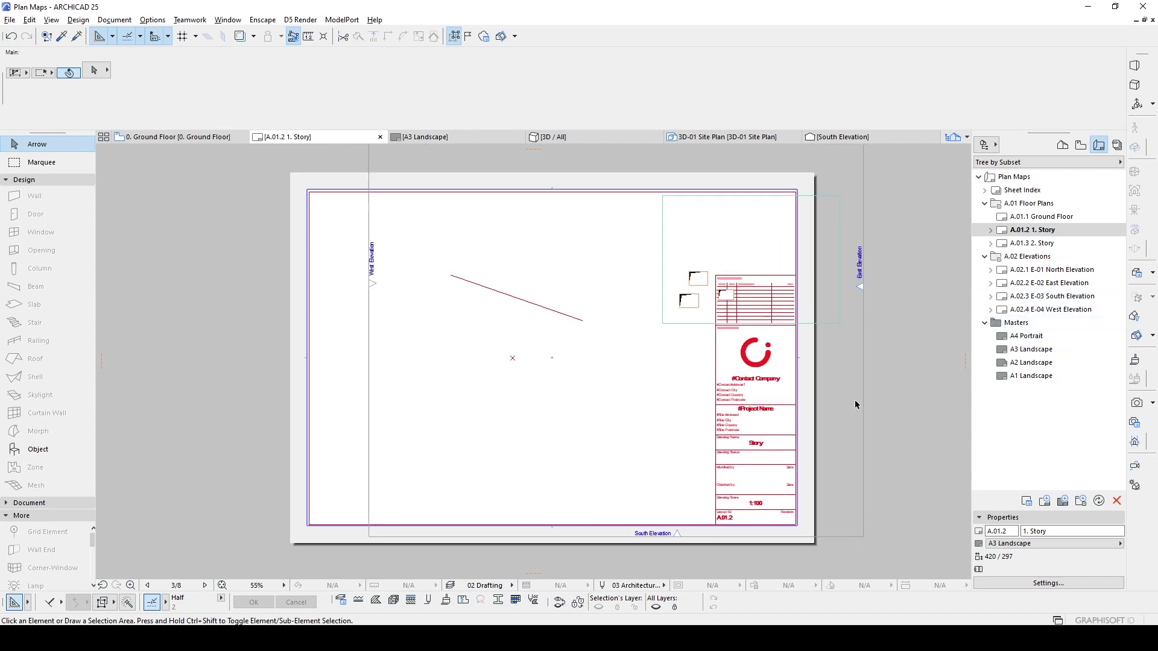
scroll(855, 404, up, 2)
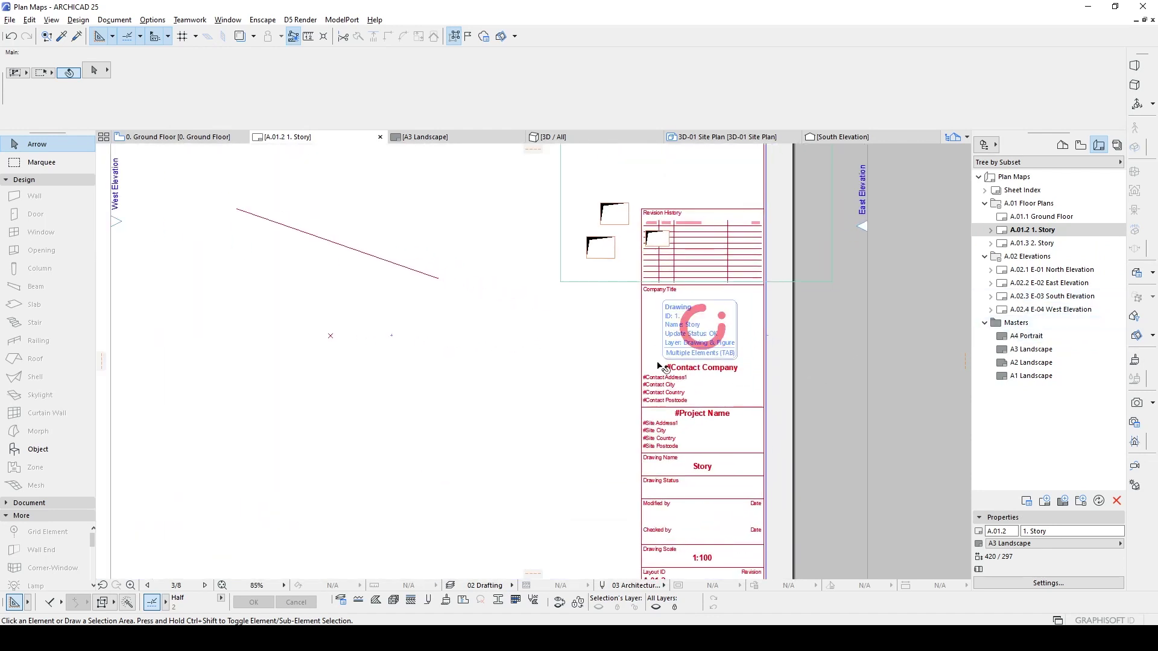
scroll(566, 336, down, 2)
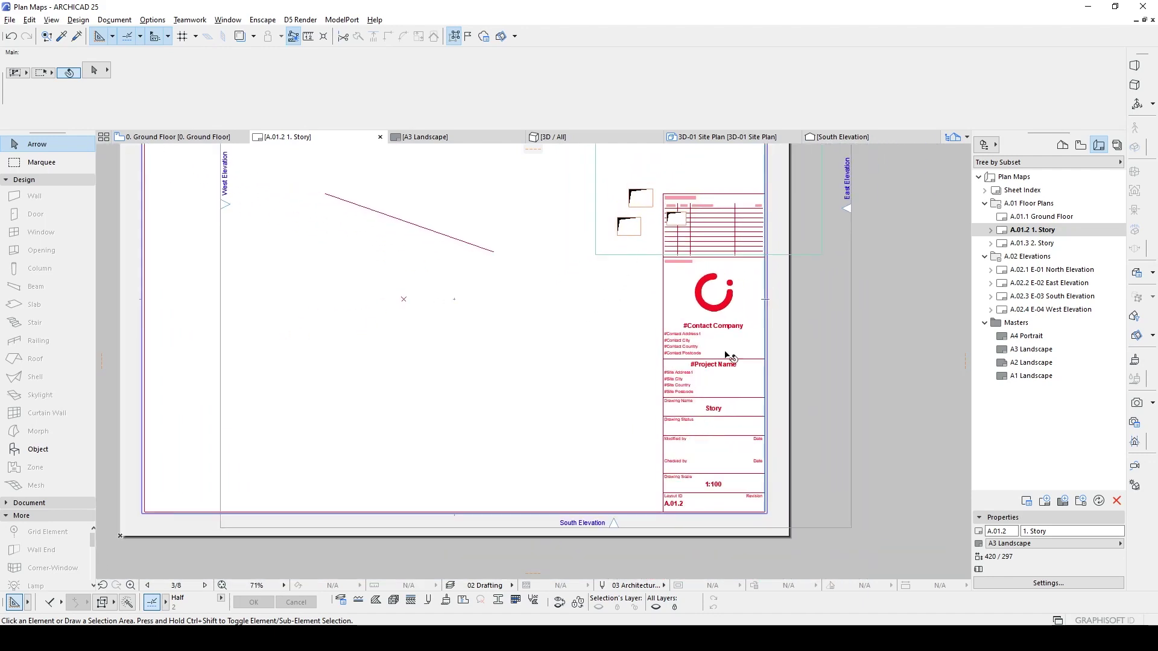
scroll(765, 362, up, 2)
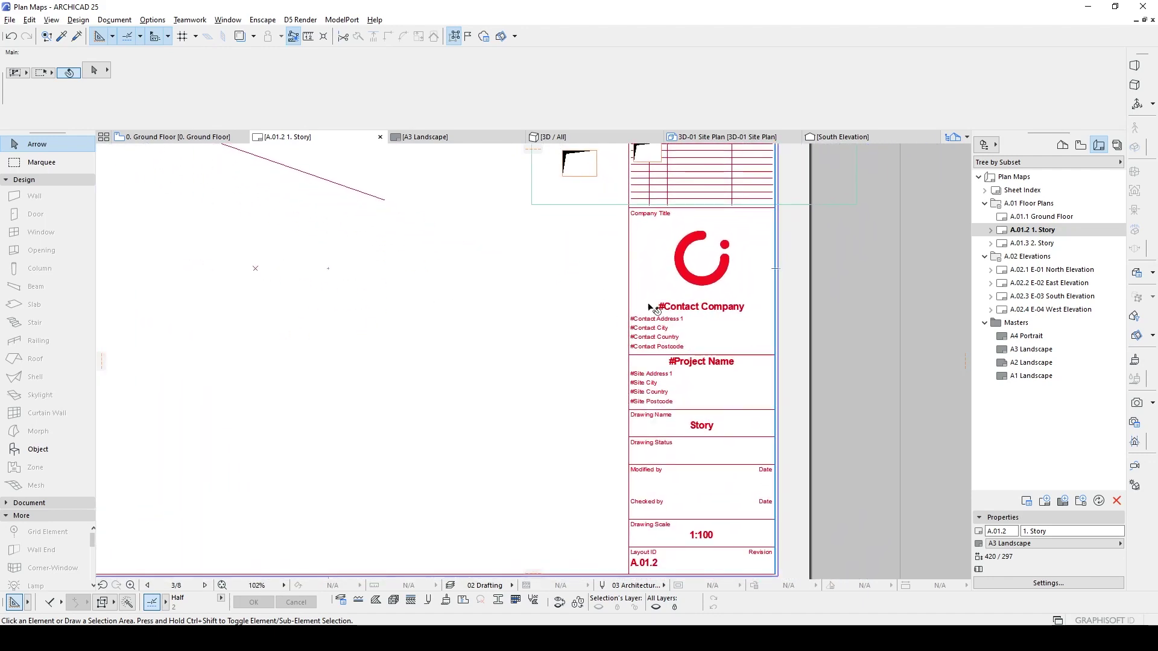
scroll(622, 321, up, 3)
scroll(624, 308, up, 3)
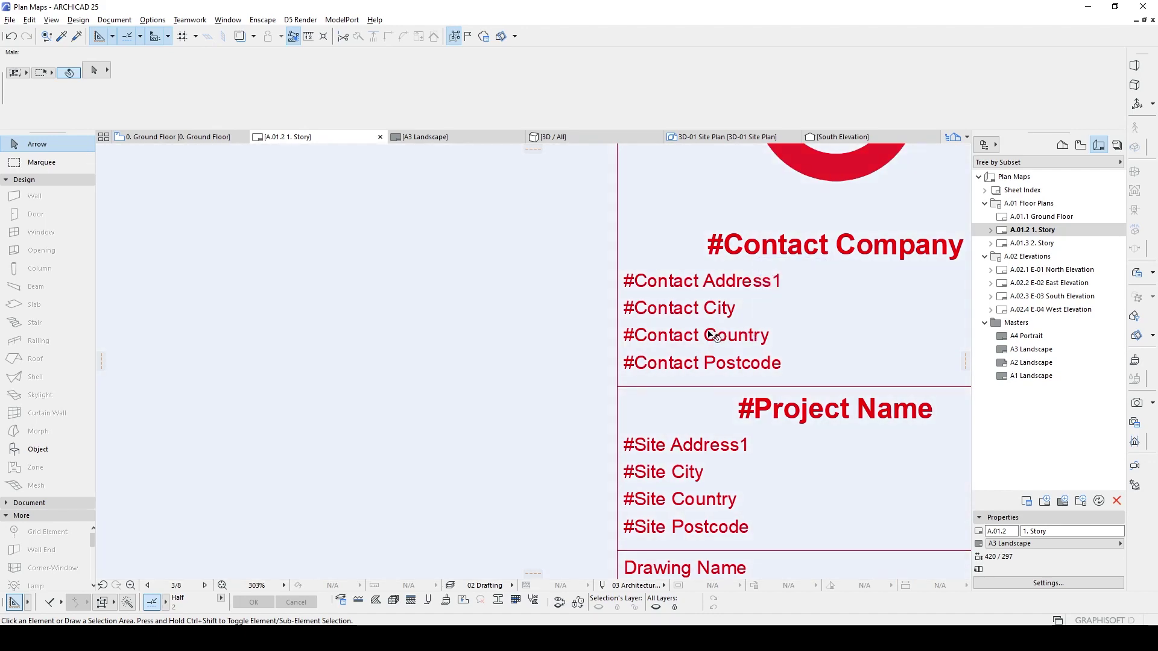
scroll(719, 339, down, 2)
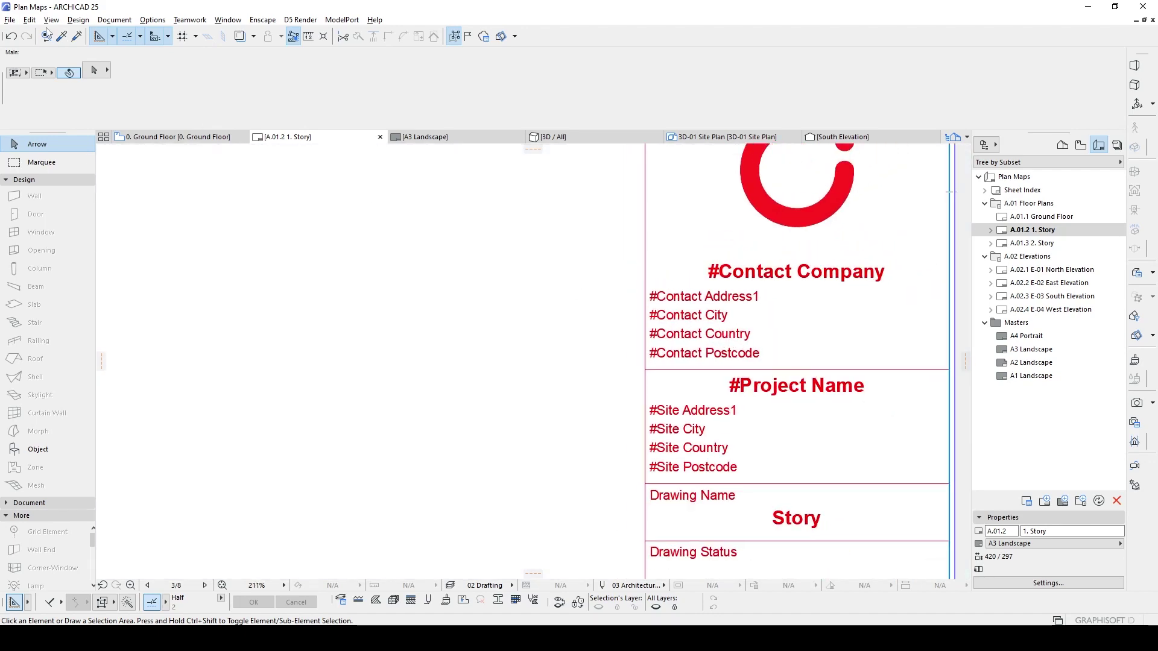
click(11, 19)
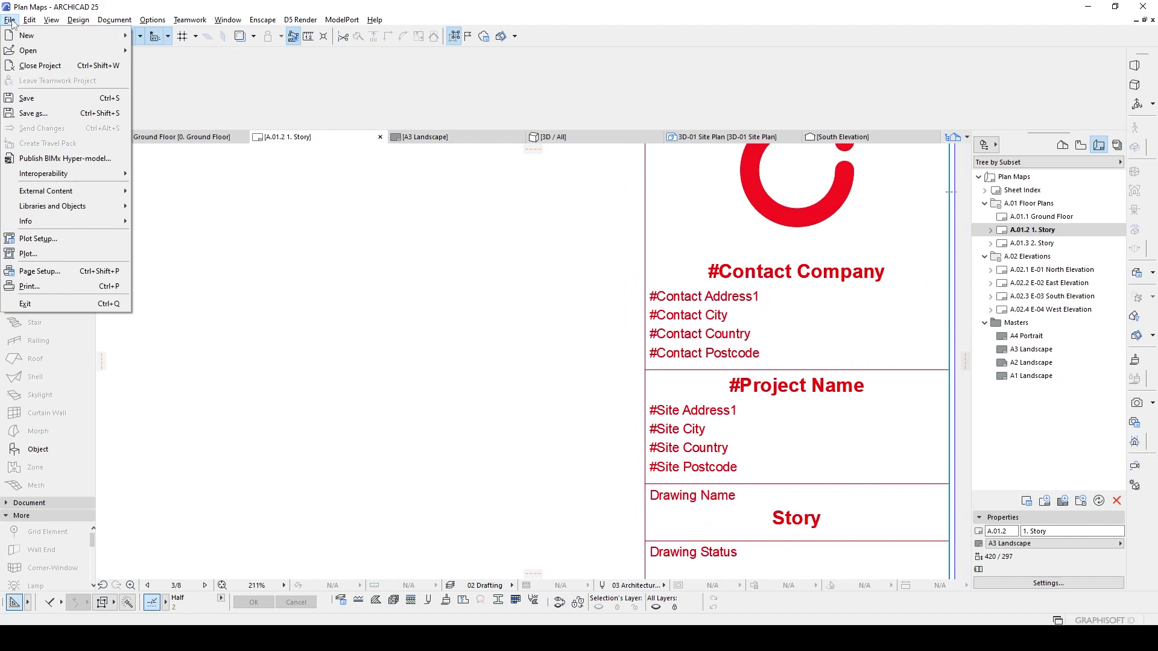
mouse_move(26, 220)
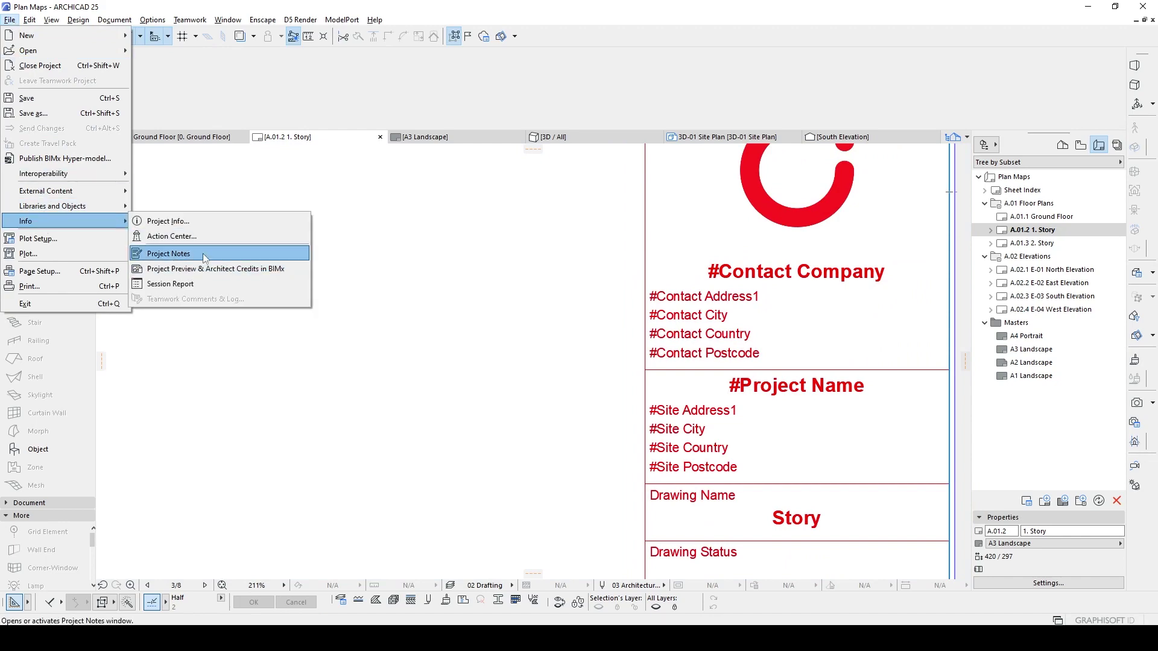
click(543, 365)
scroll(543, 362, down, 4)
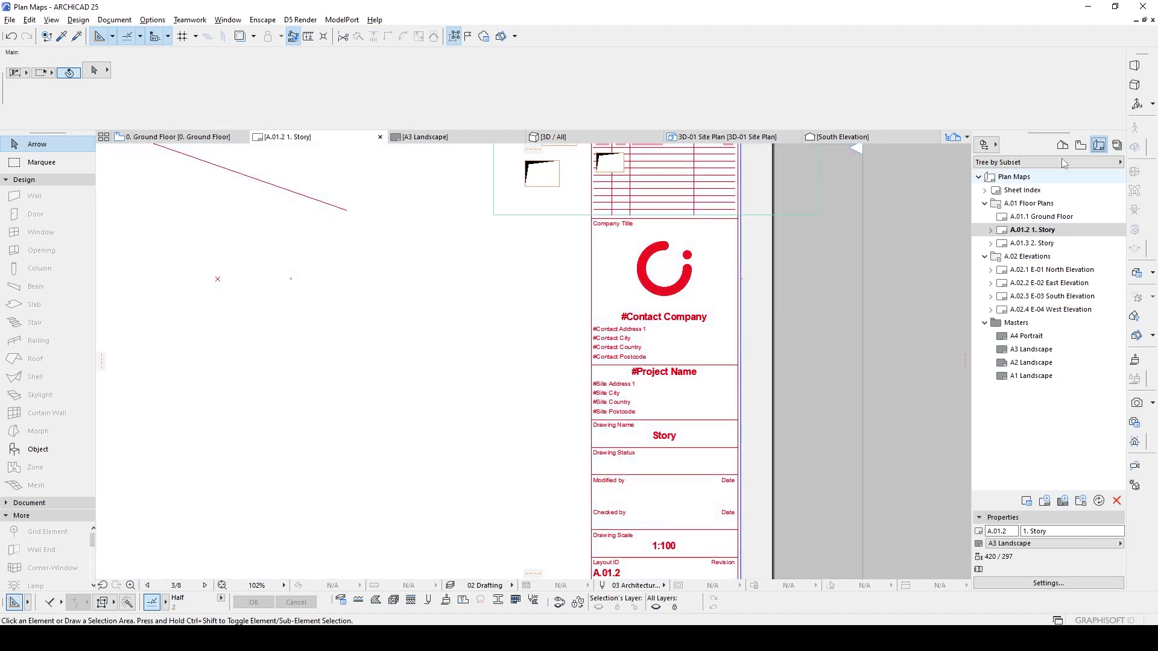
- Browse Publisher Sets and Project Map, then reopen layout A.01.1 Ground Floor
click(1116, 146)
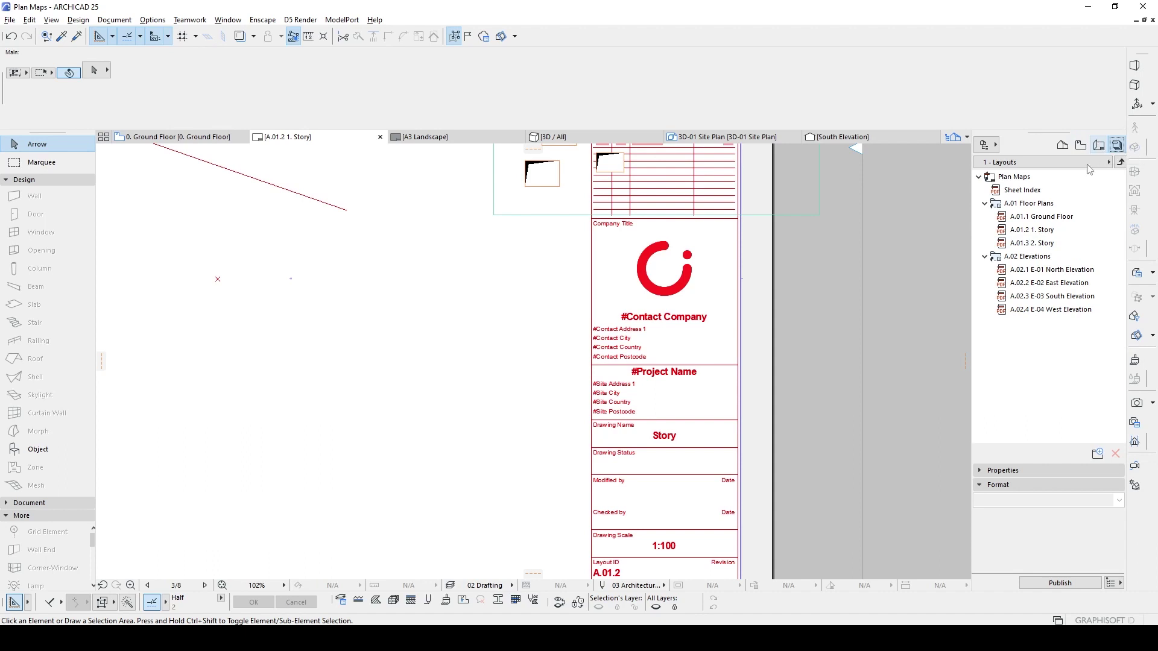
click(1062, 146)
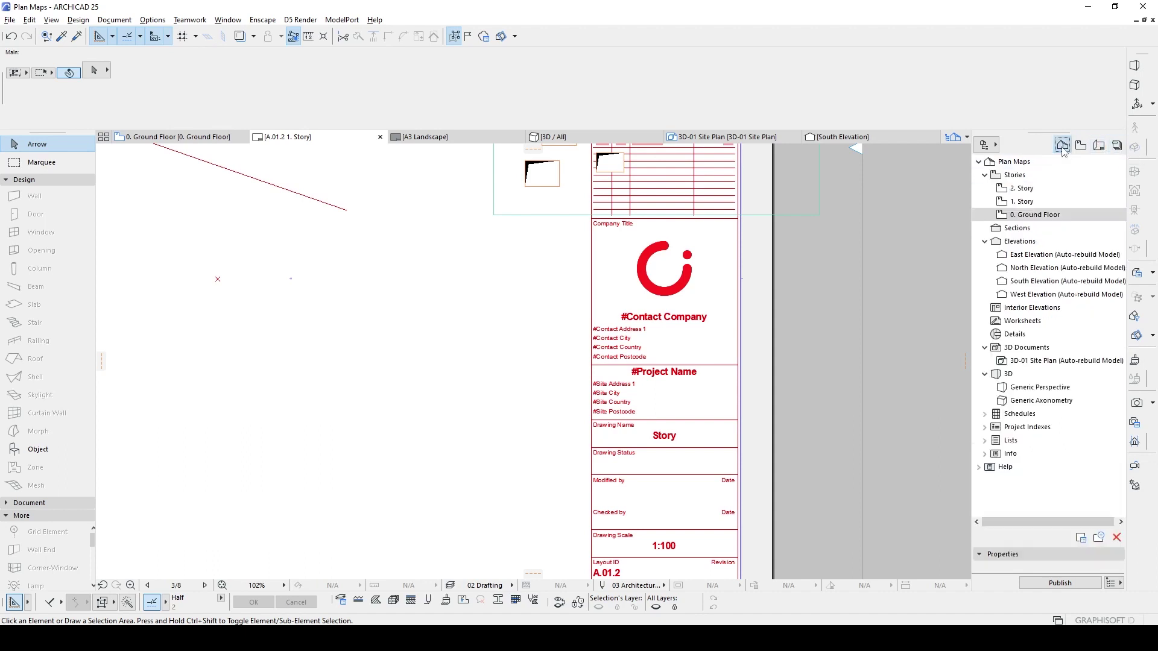
double_click(1030, 215)
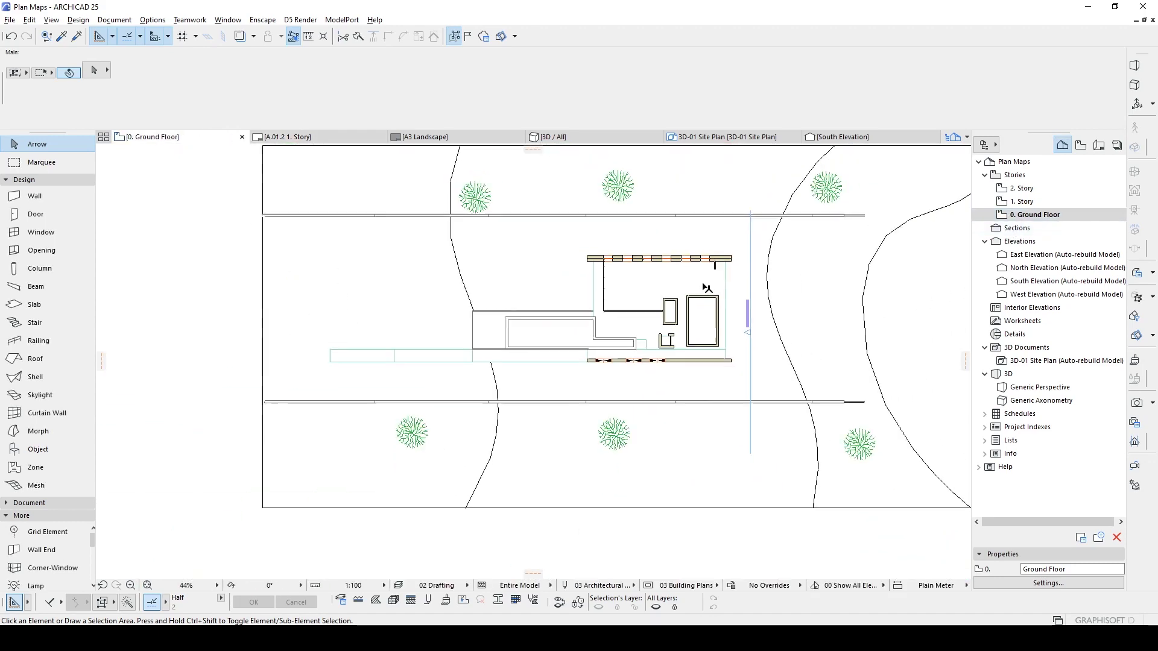
click(1097, 146)
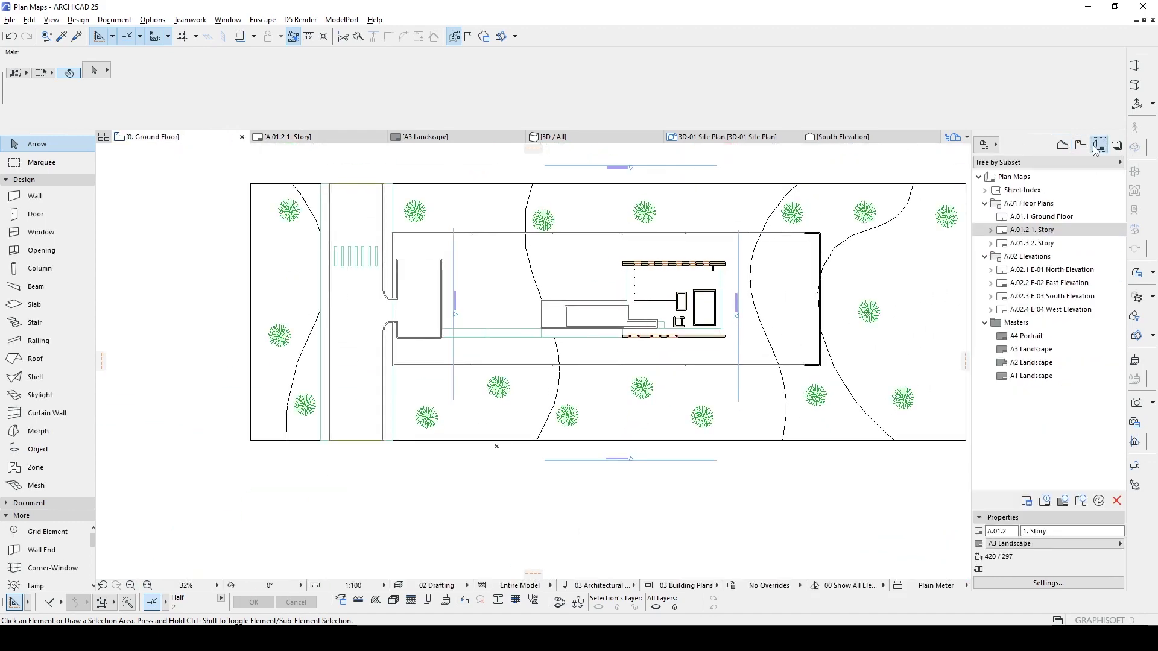
double_click(1040, 215)
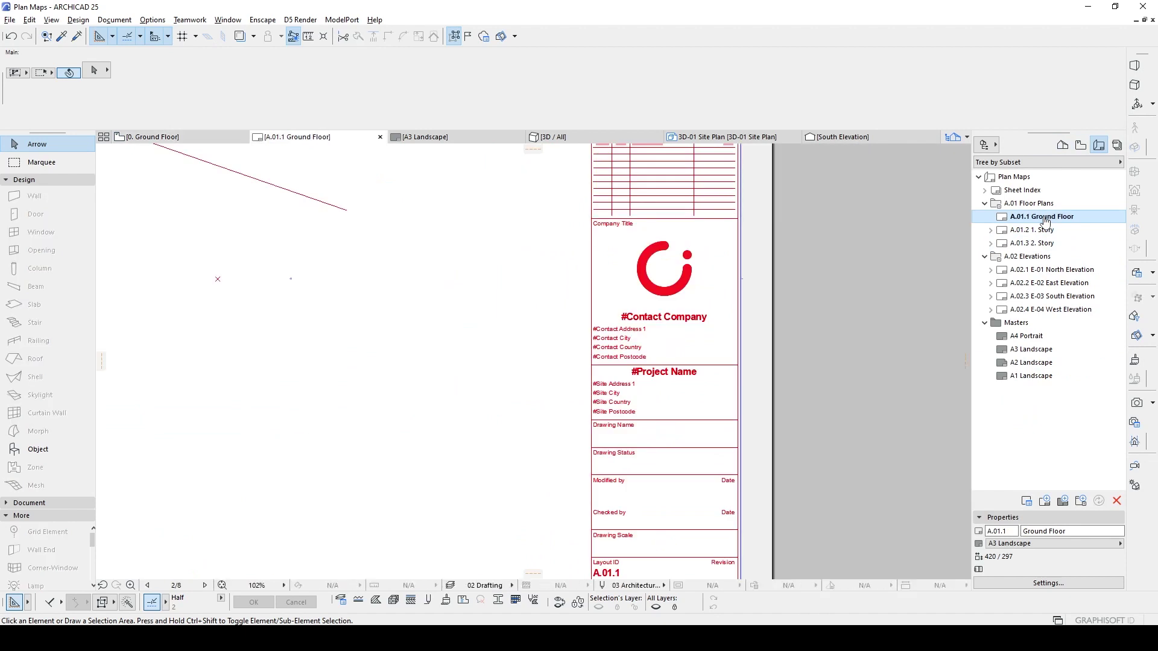
scroll(525, 267, down, 3)
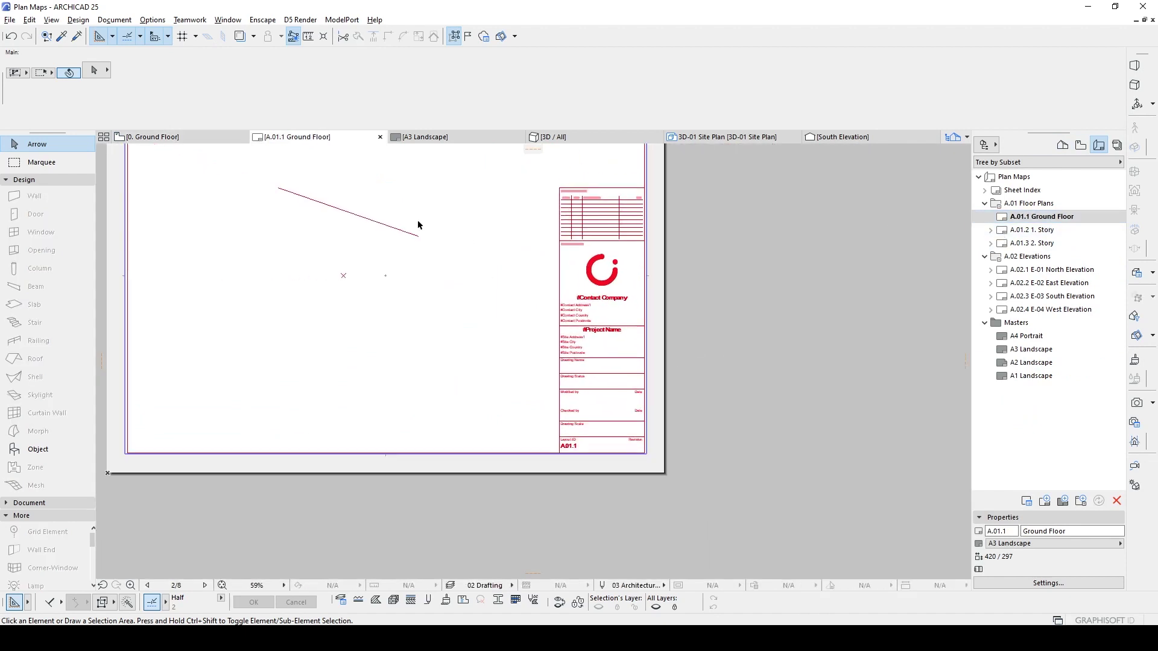
scroll(386, 273, down, 2)
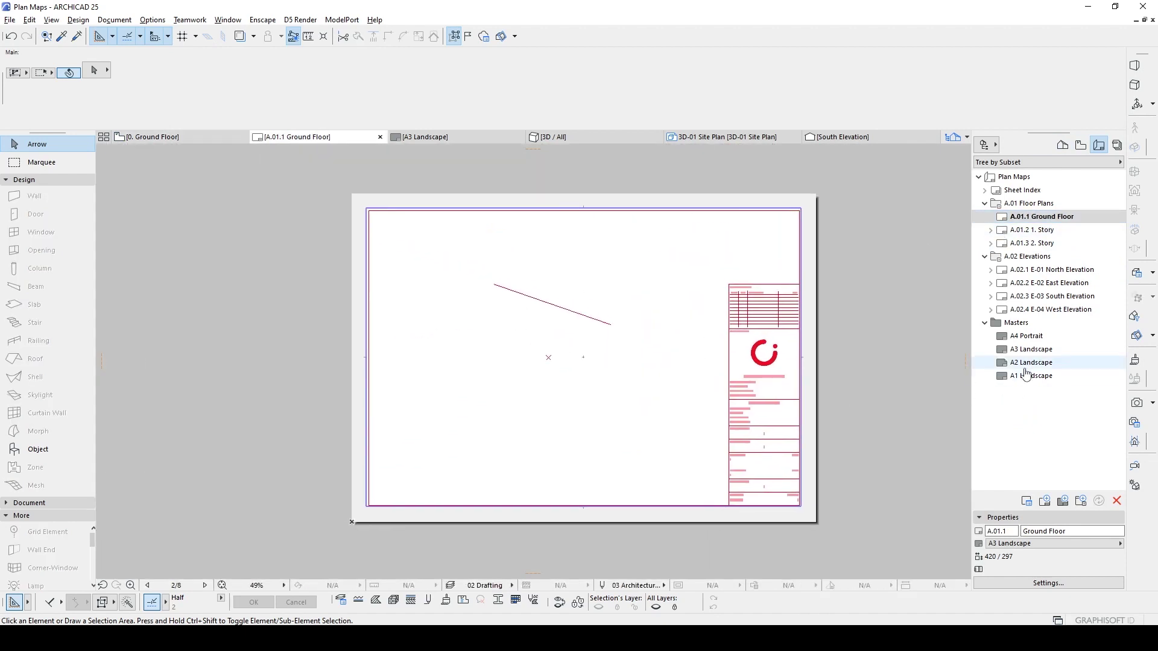
- Delete the stray diagonal line from the A3 Landscape master so A.01.1 shows a blank sheet
double_click(1030, 348)
click(474, 386)
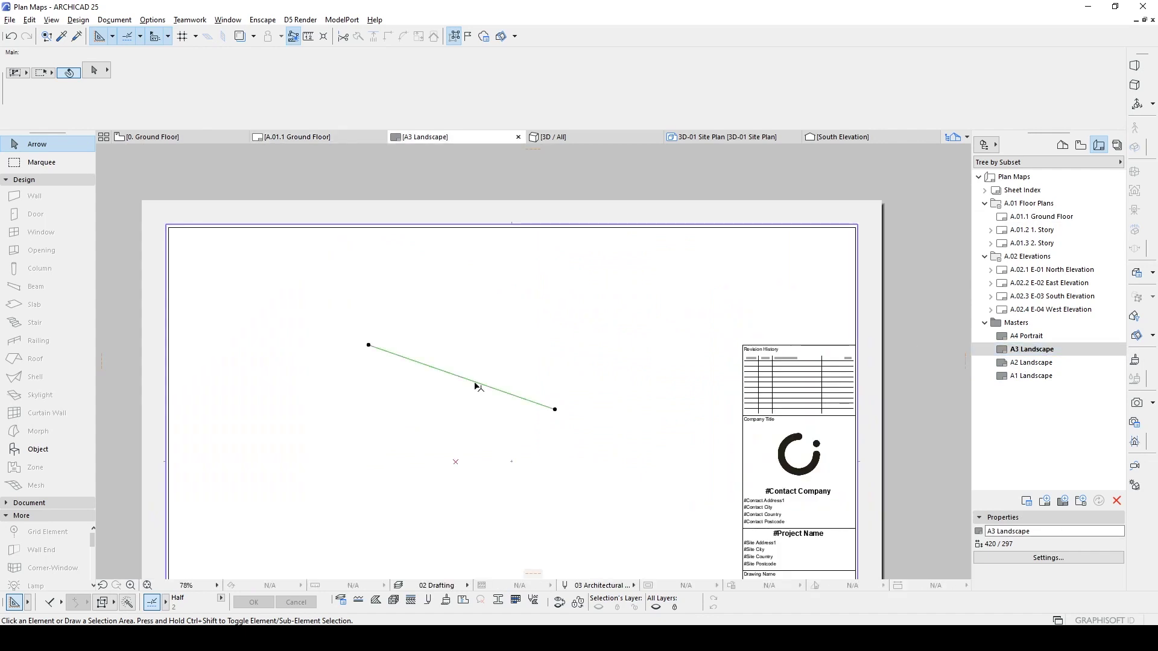
key(Delete)
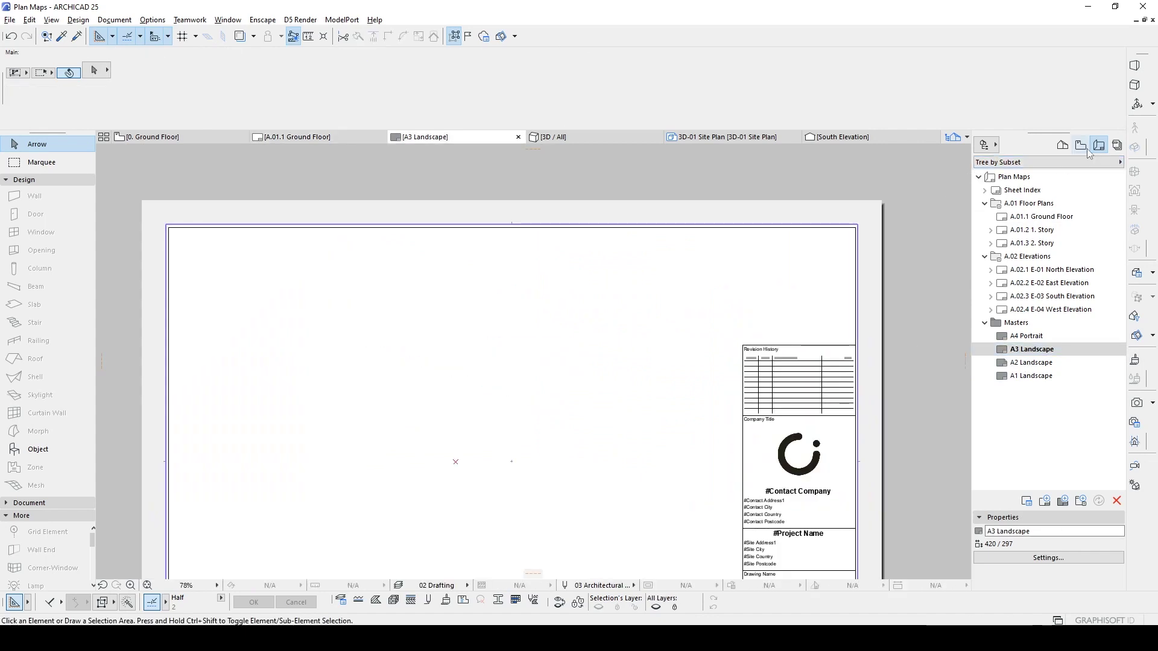
double_click(1049, 217)
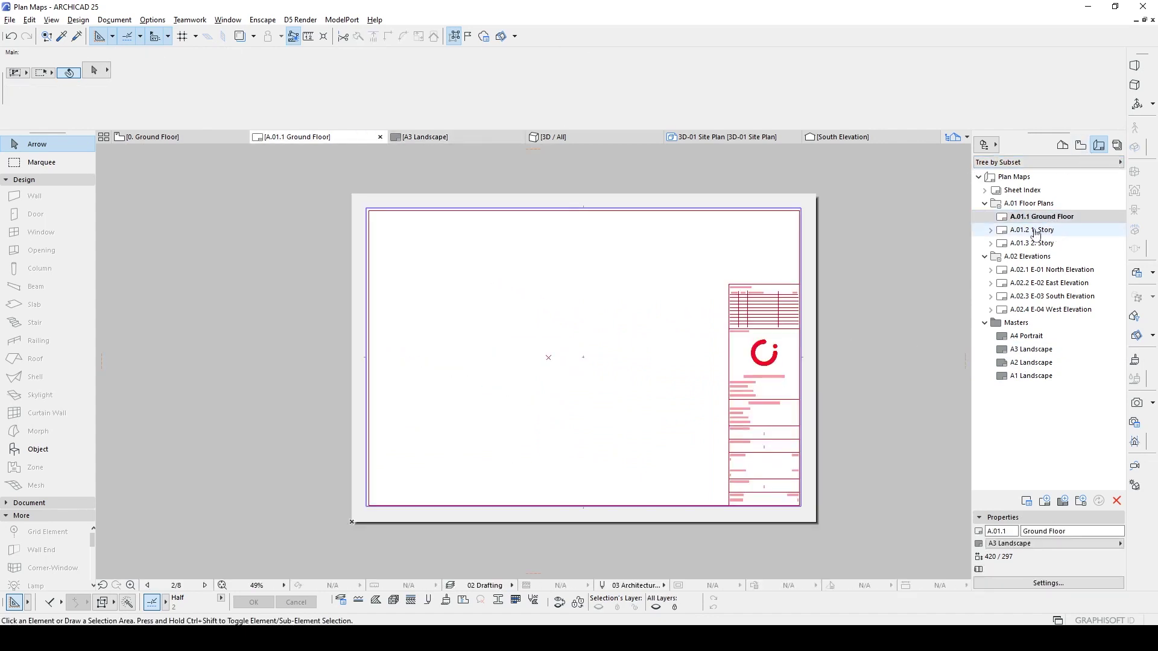
click(1063, 145)
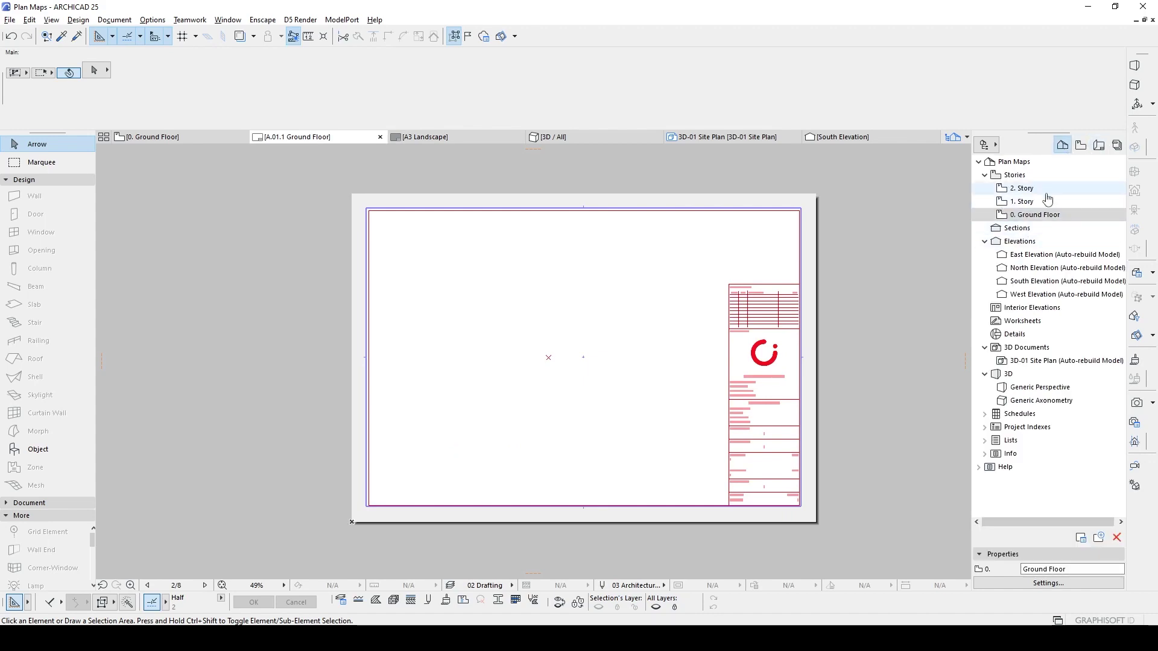
- Drag the 0. Ground Floor plan onto layout A.01.1 and review its Drawing Selection Settings
click(1023, 220)
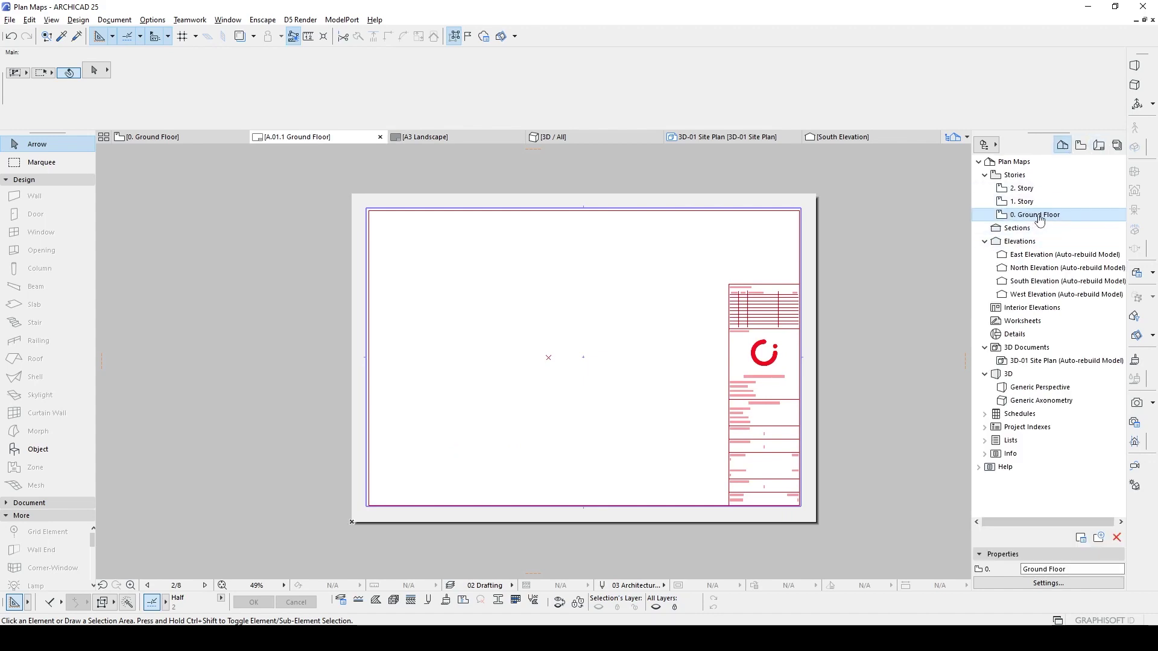
drag(1038, 221, 528, 323)
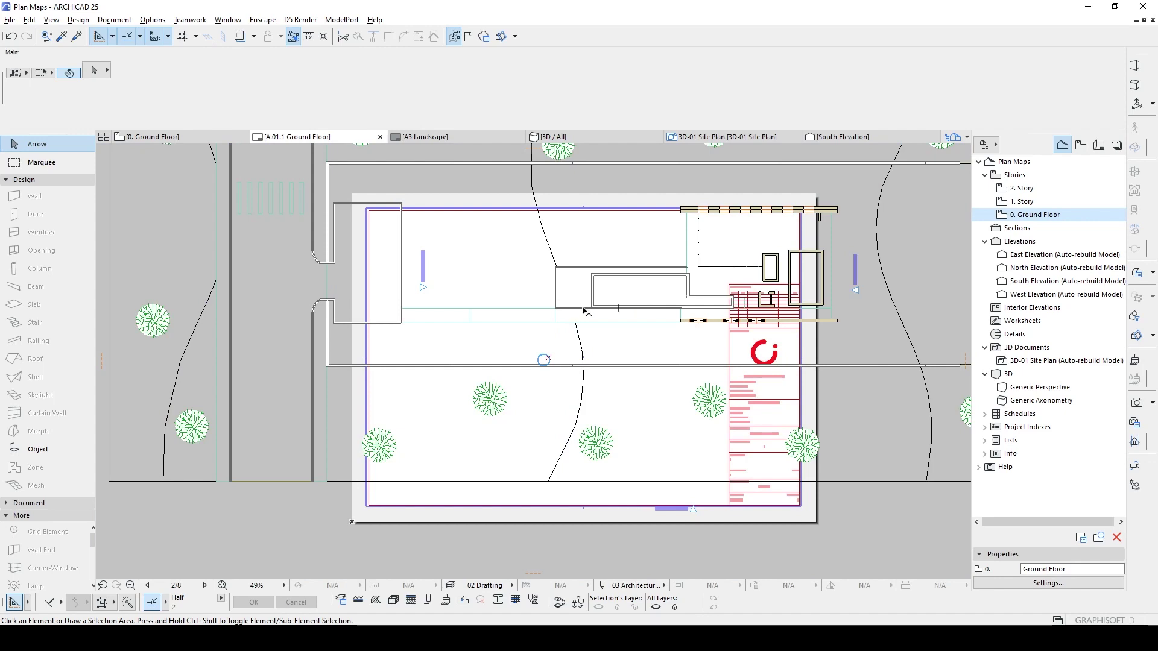
scroll(584, 310, down, 3)
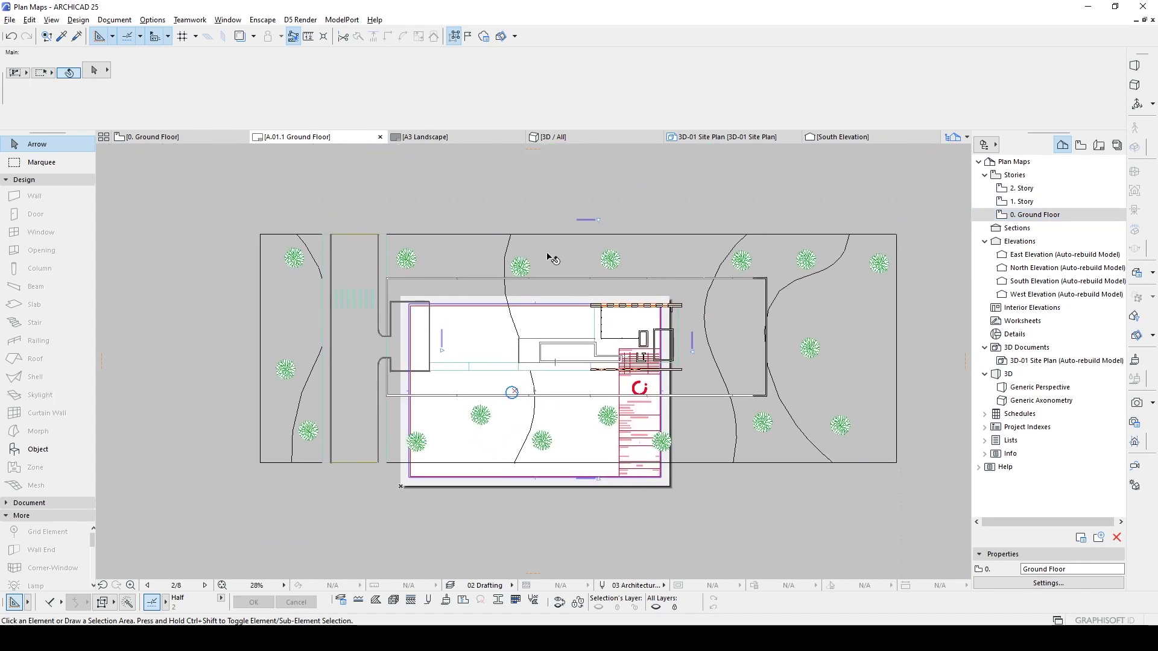
click(549, 258)
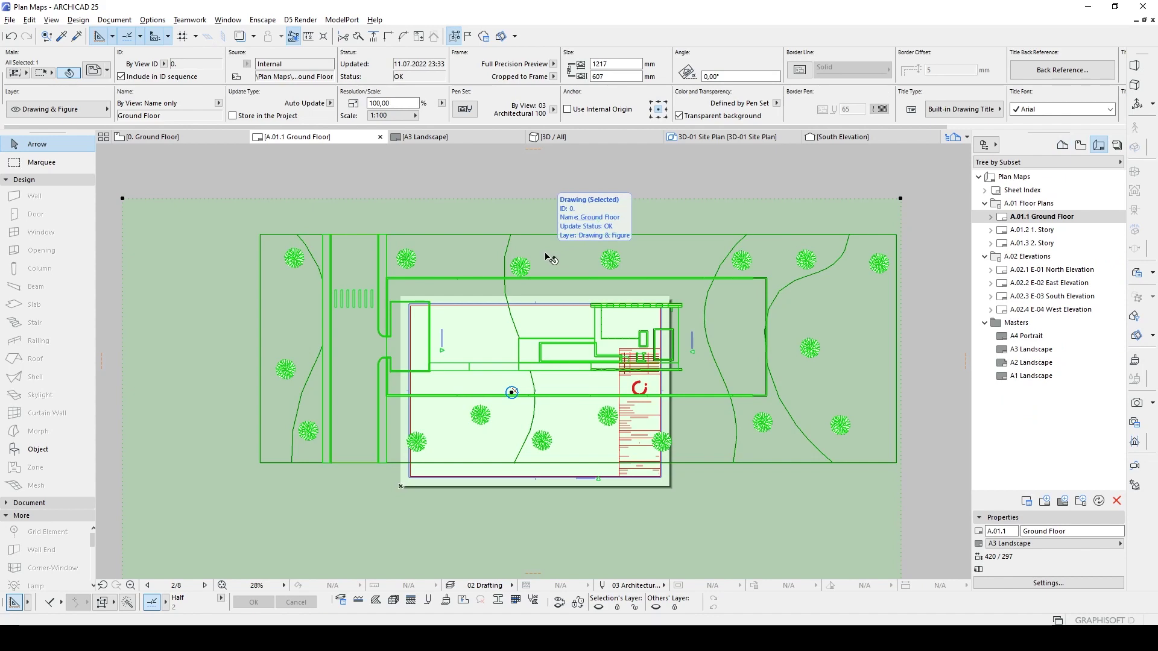
click(94, 72)
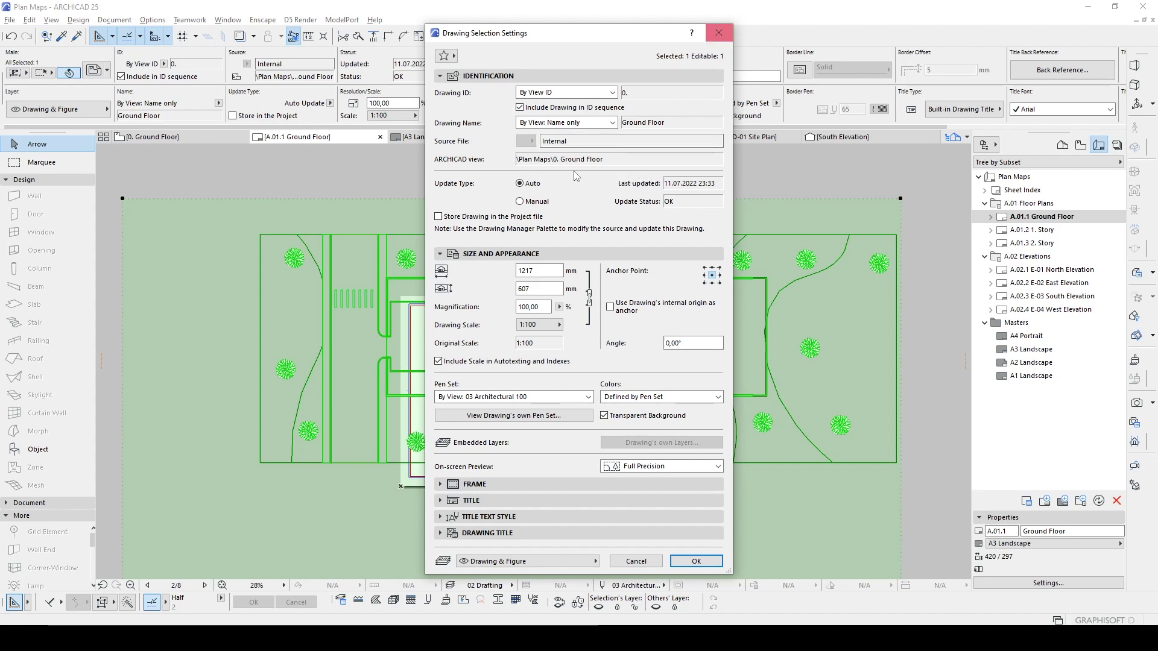
click(718, 33)
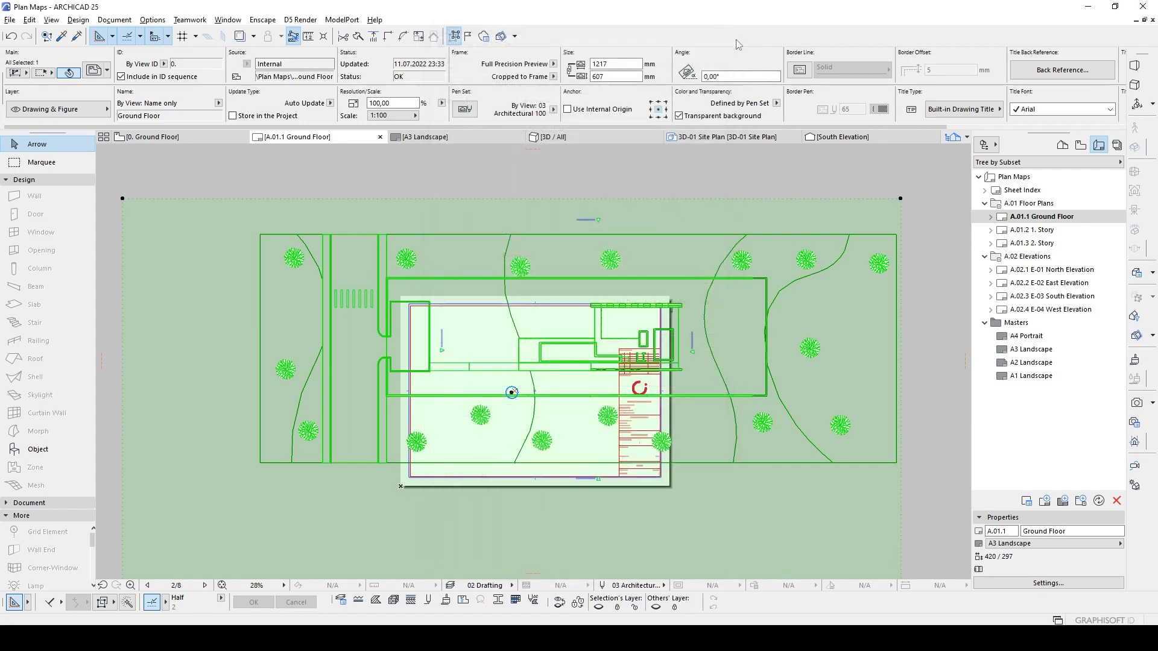
- Browse the Project Map and View Map floor plan views in the Navigator
click(1064, 147)
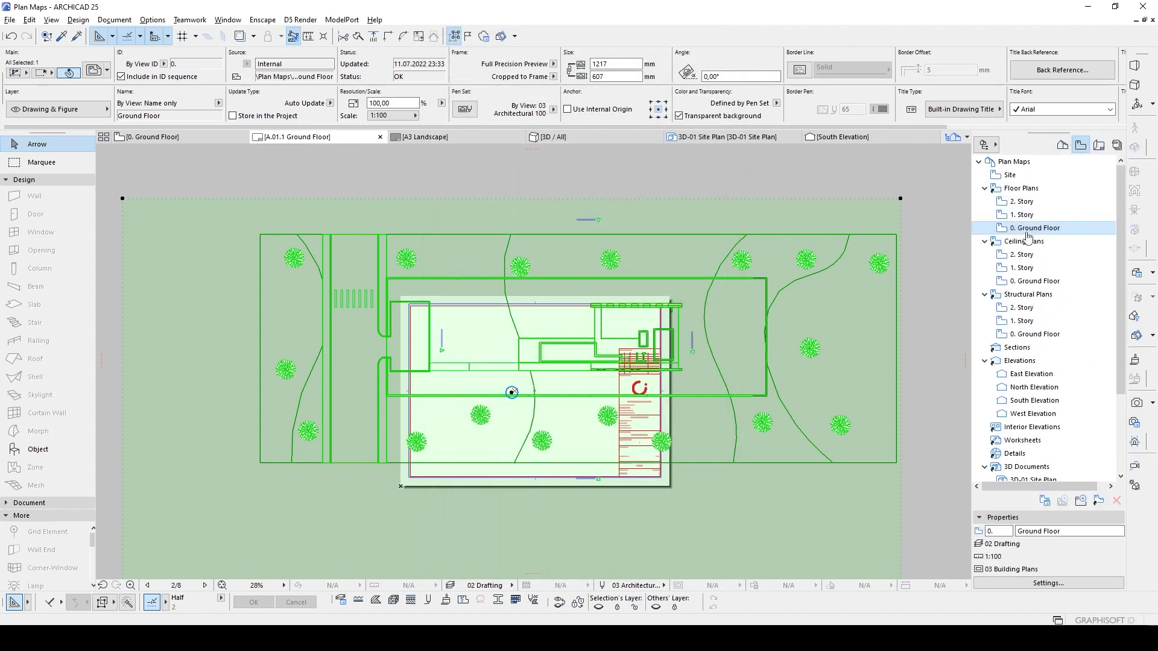
click(1065, 148)
click(1079, 145)
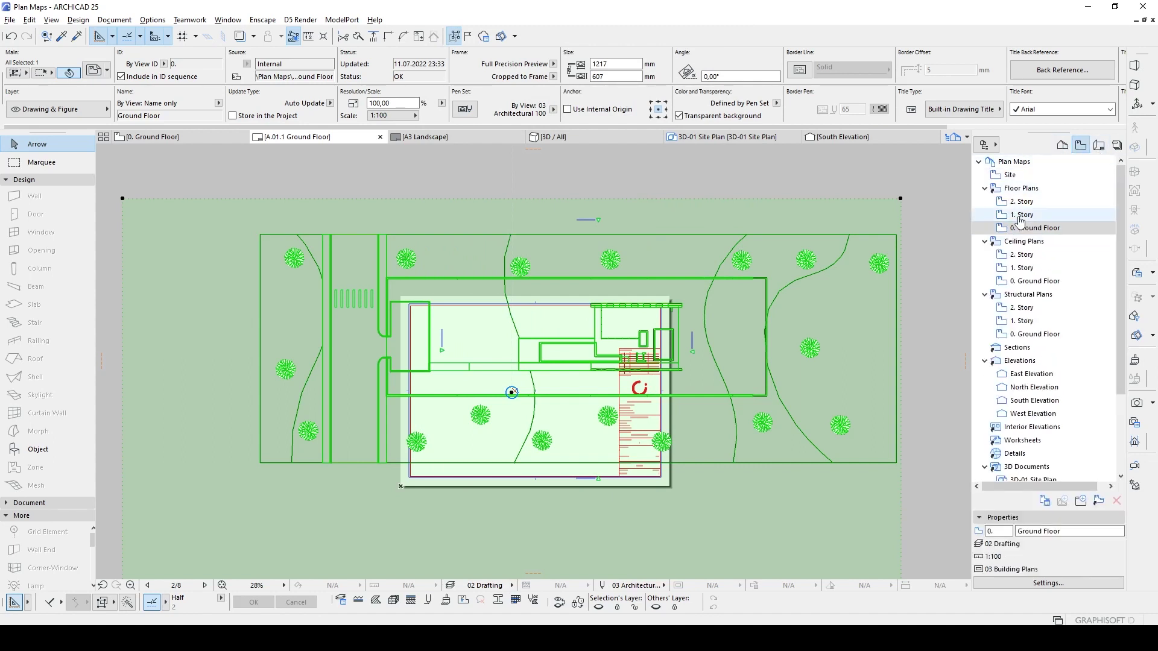
- Glance at the Work Environment options, then open the 0. Ground Floor plan in its own tab
click(1098, 146)
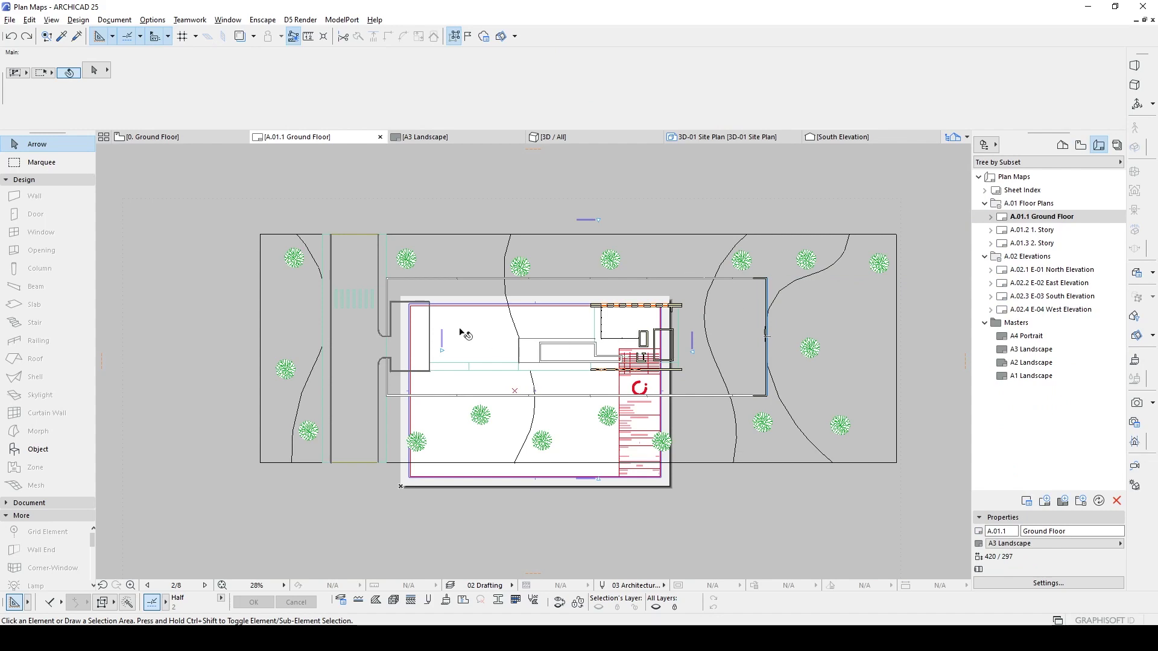
scroll(464, 334, up, 1)
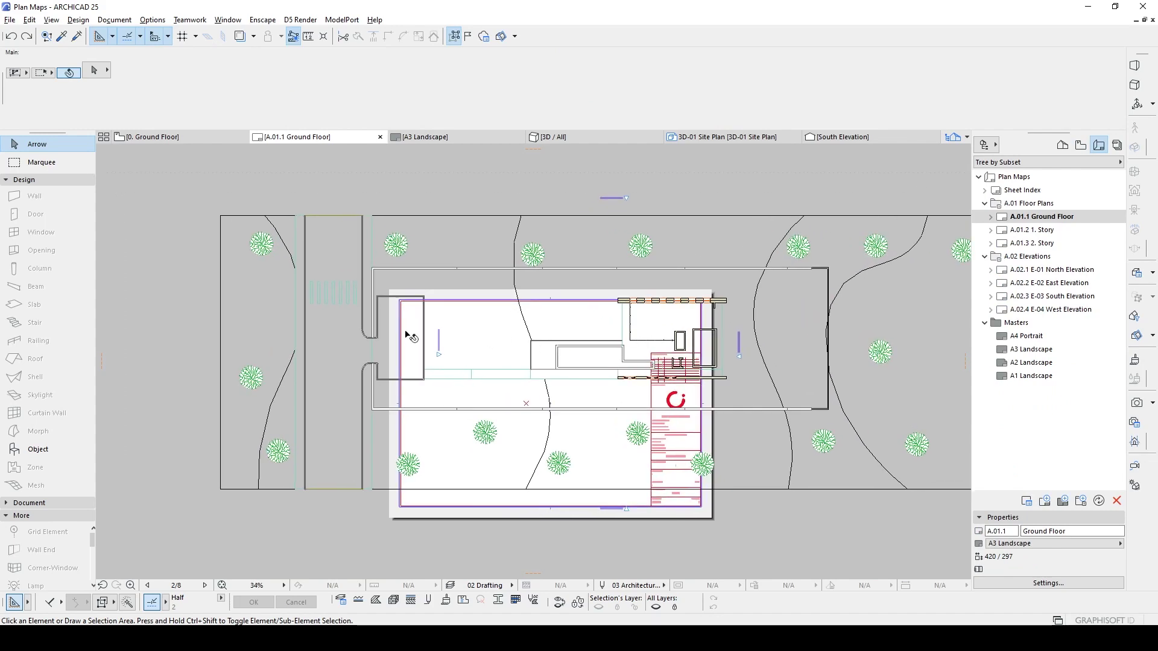
click(1080, 146)
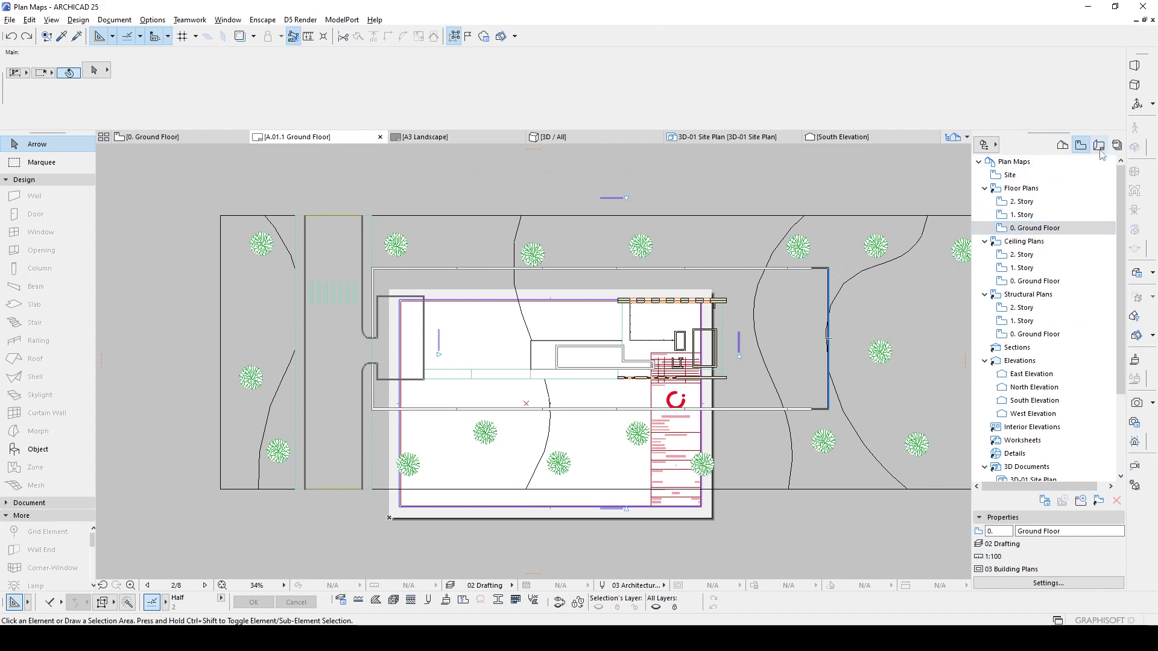
click(1061, 146)
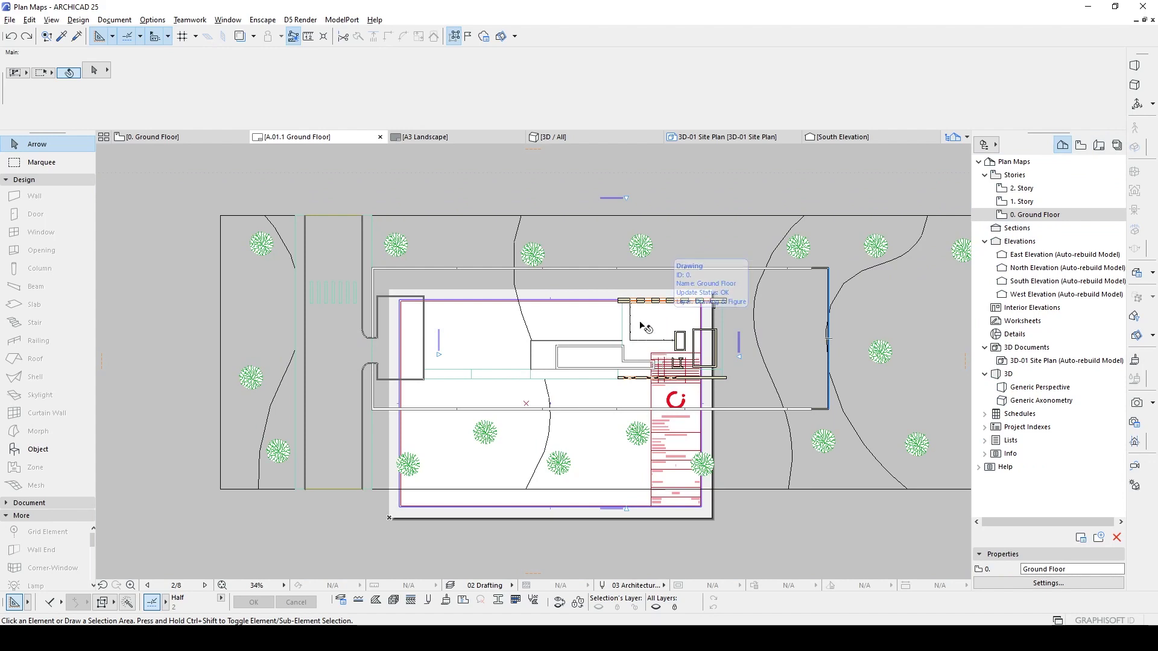
scroll(589, 344, up, 1)
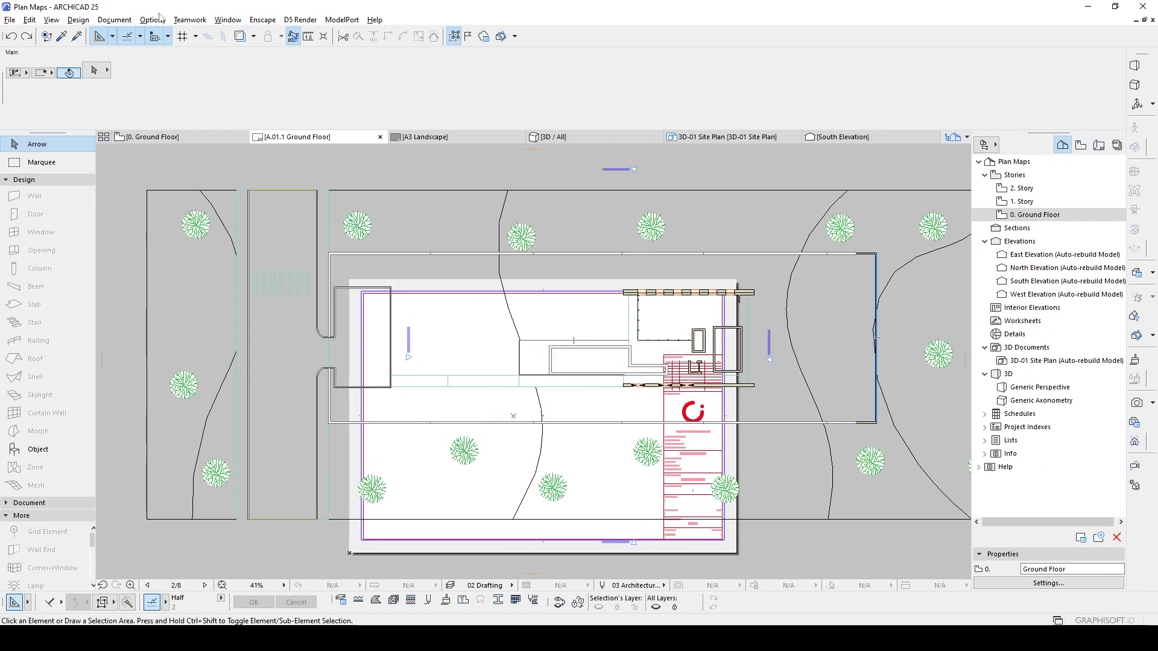
click(159, 19)
mouse_move(185, 148)
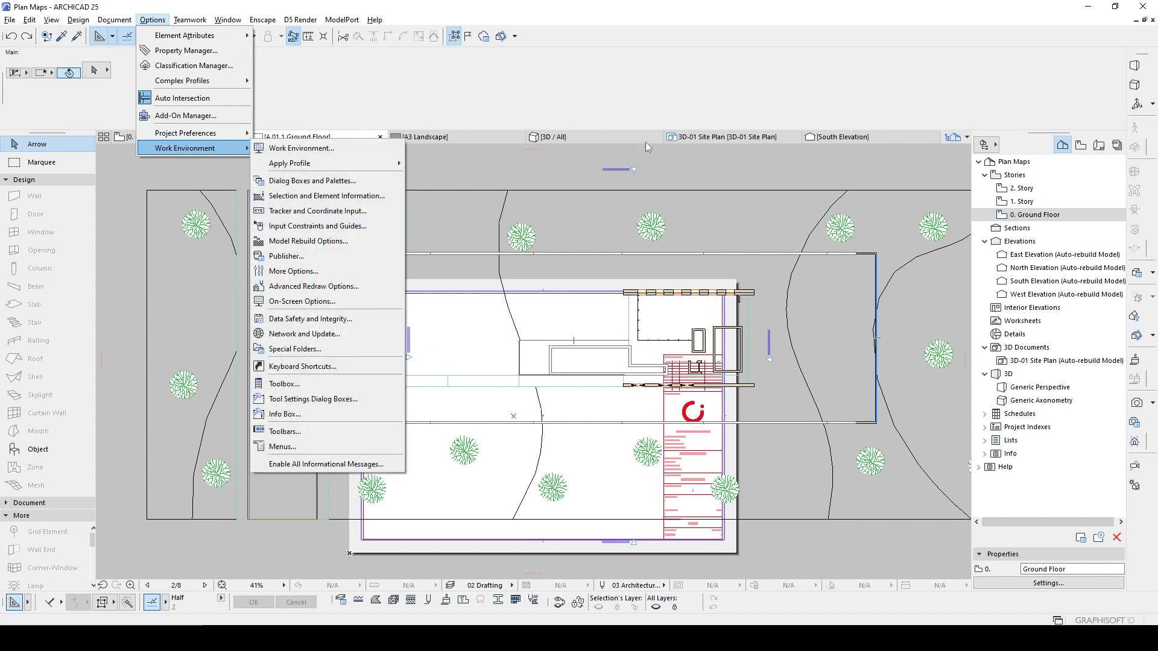
click(707, 180)
scroll(687, 366, up, 2)
scroll(685, 363, up, 2)
scroll(579, 316, up, 1)
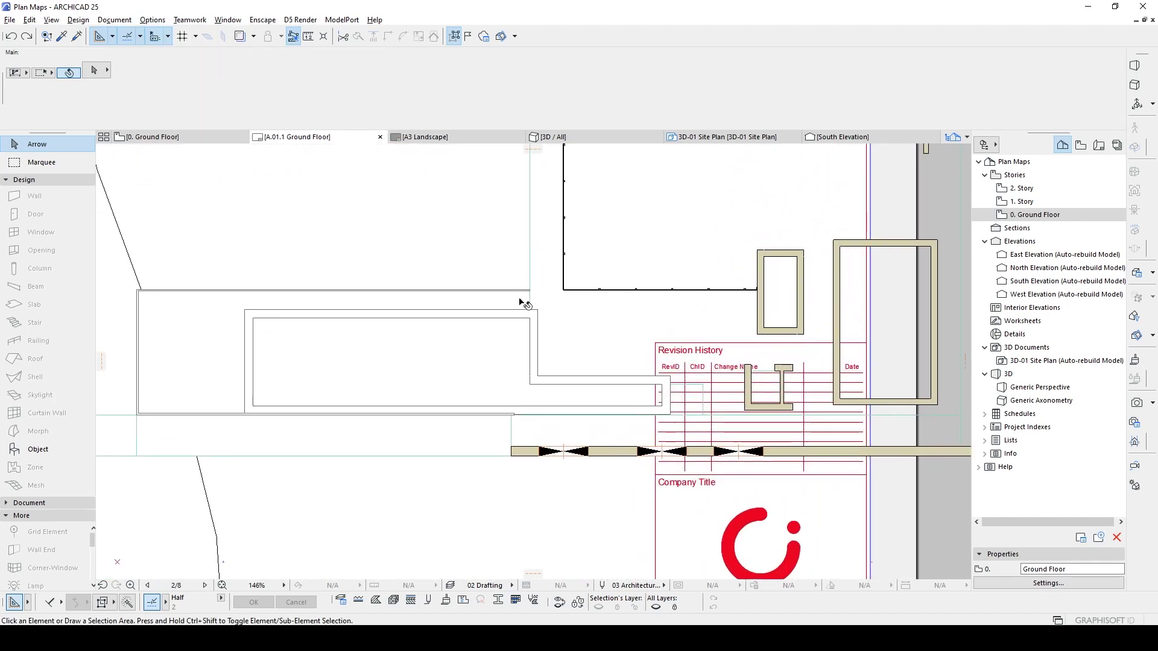
scroll(470, 434, down, 2)
scroll(435, 434, down, 2)
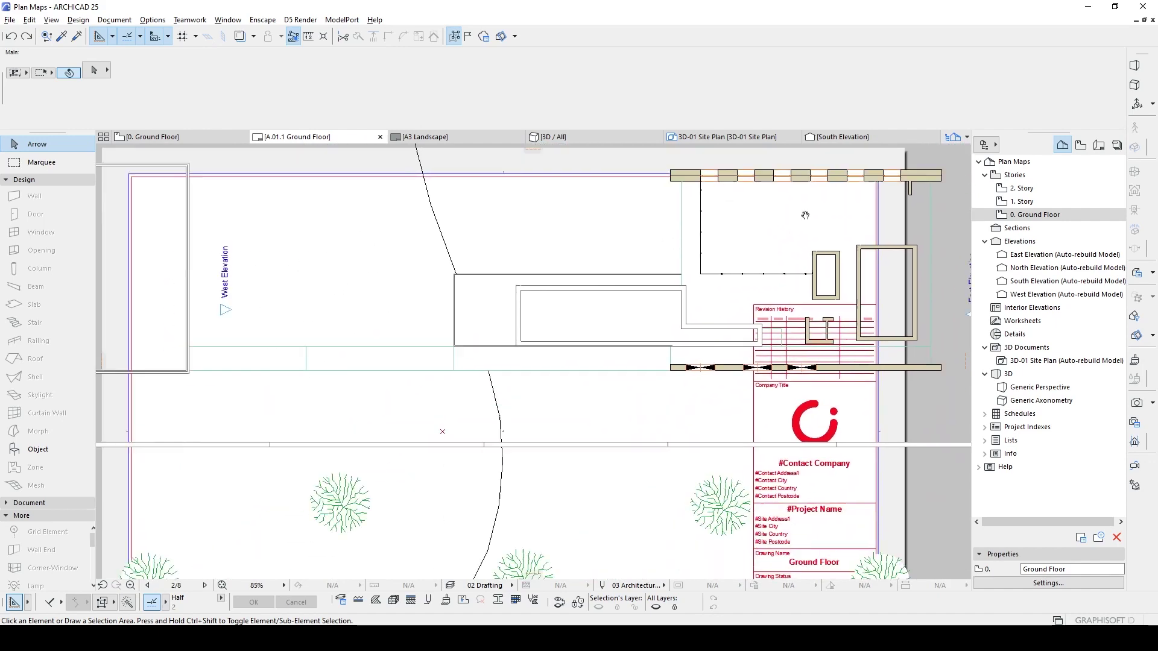
scroll(410, 272, up, 2)
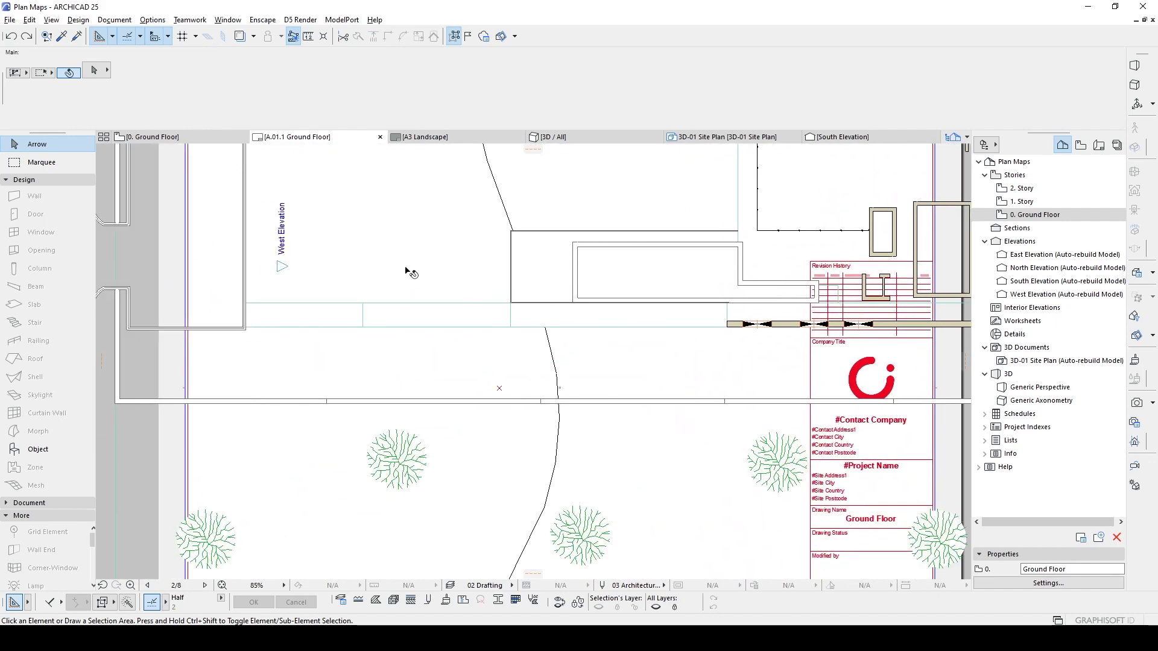
double_click(1040, 215)
scroll(512, 250, down, 2)
scroll(512, 251, up, 2)
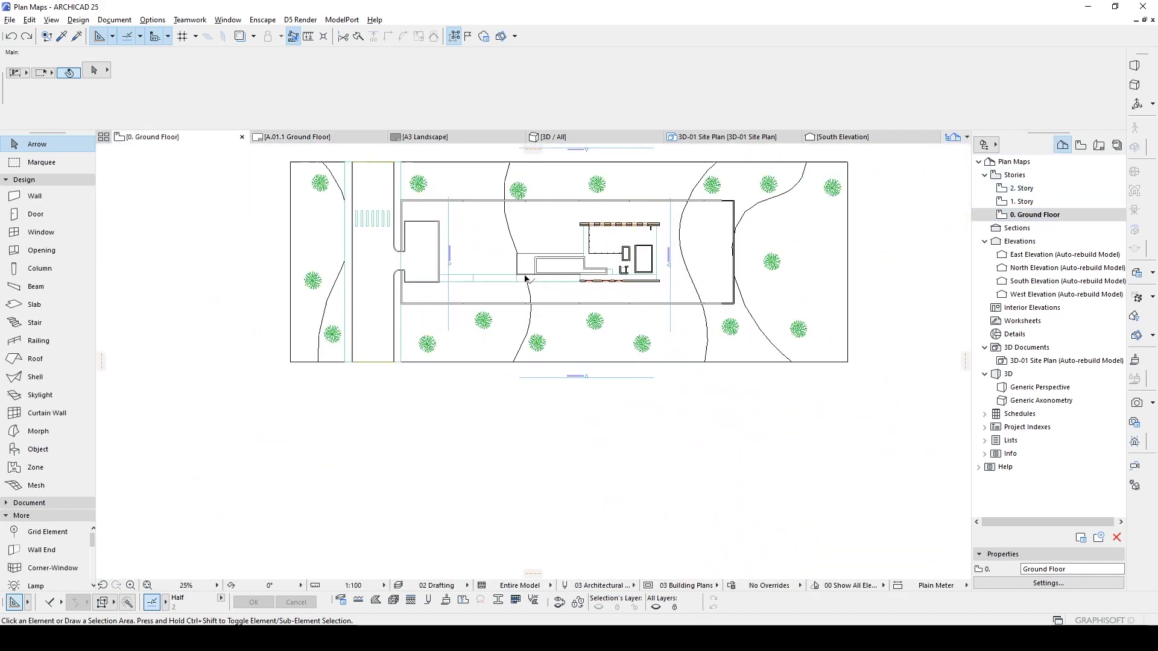
- Set the plan scale to 1:200 and reopen layout A.01.1 to check the placed drawing
click(353, 588)
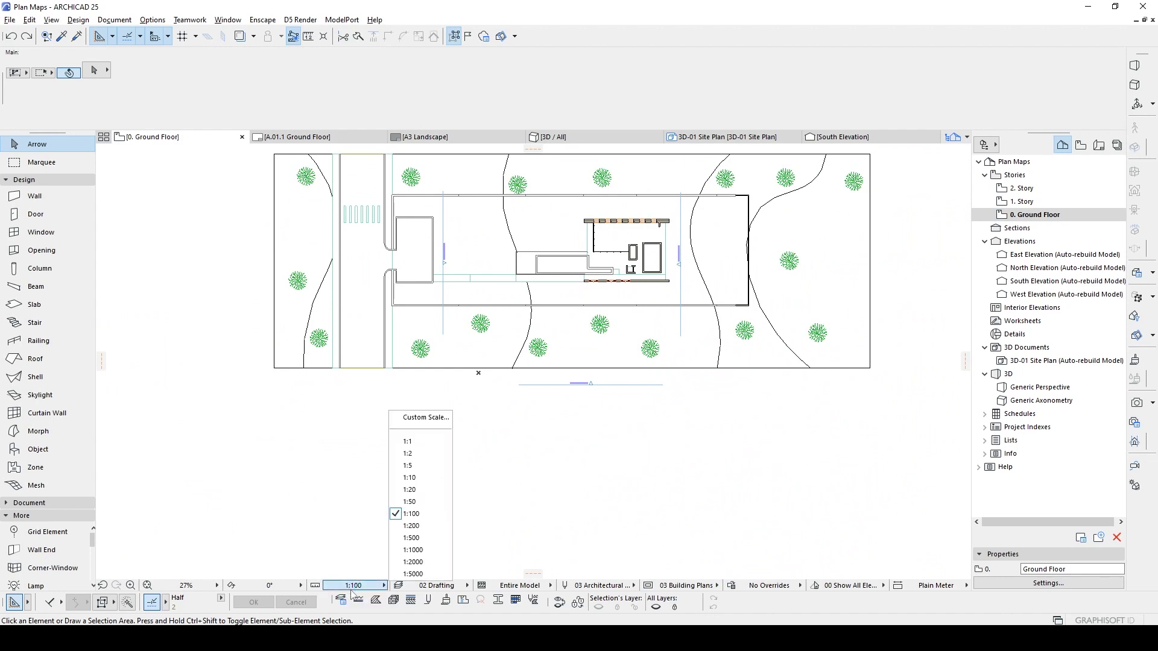
click(416, 526)
scroll(575, 291, up, 3)
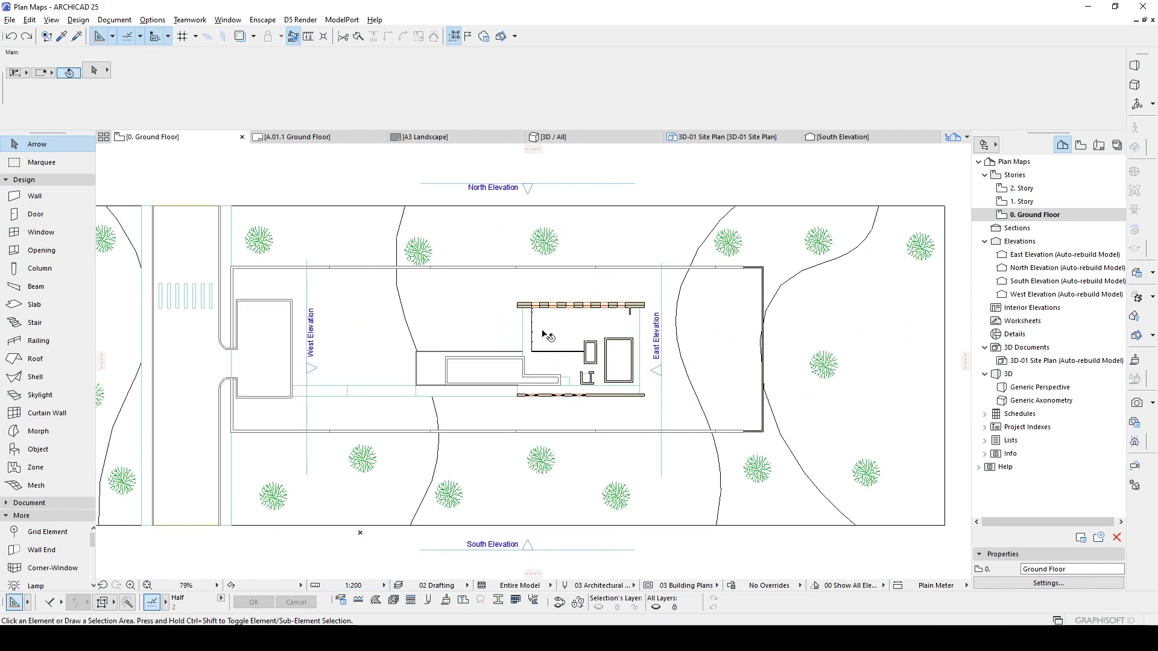
click(1100, 146)
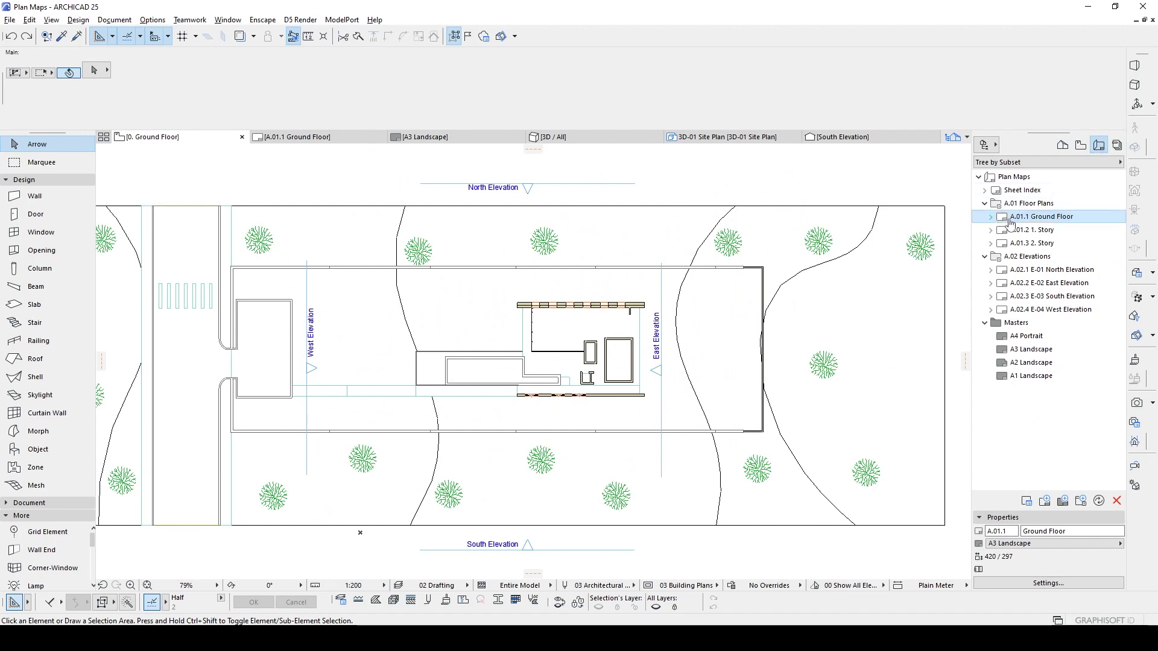
double_click(1043, 217)
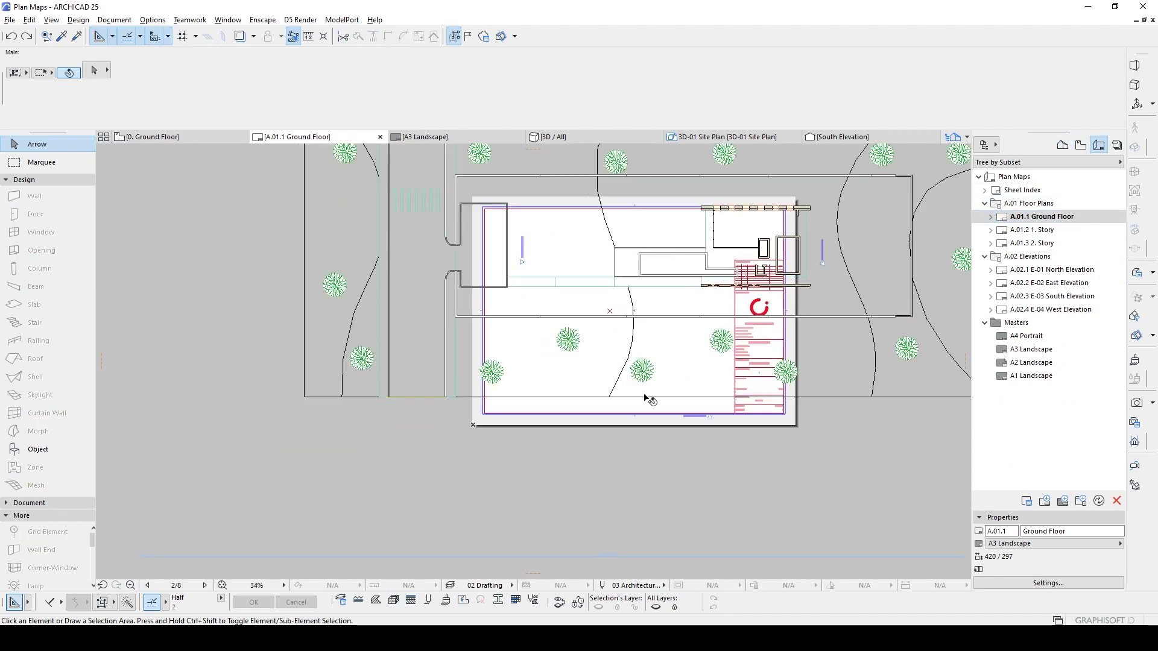
scroll(647, 399, up, 1)
scroll(669, 380, up, 1)
scroll(697, 363, up, 1)
scroll(734, 331, up, 2)
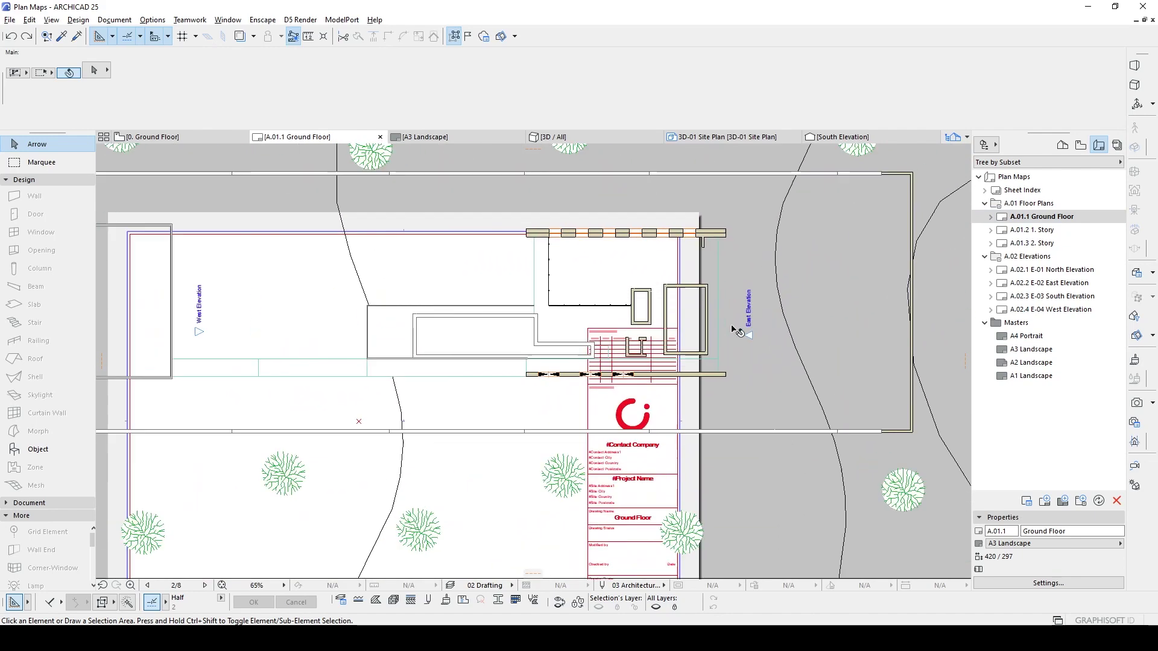
scroll(739, 332, up, 1)
scroll(725, 381, down, 3)
middle_drag(725, 380, 941, 302)
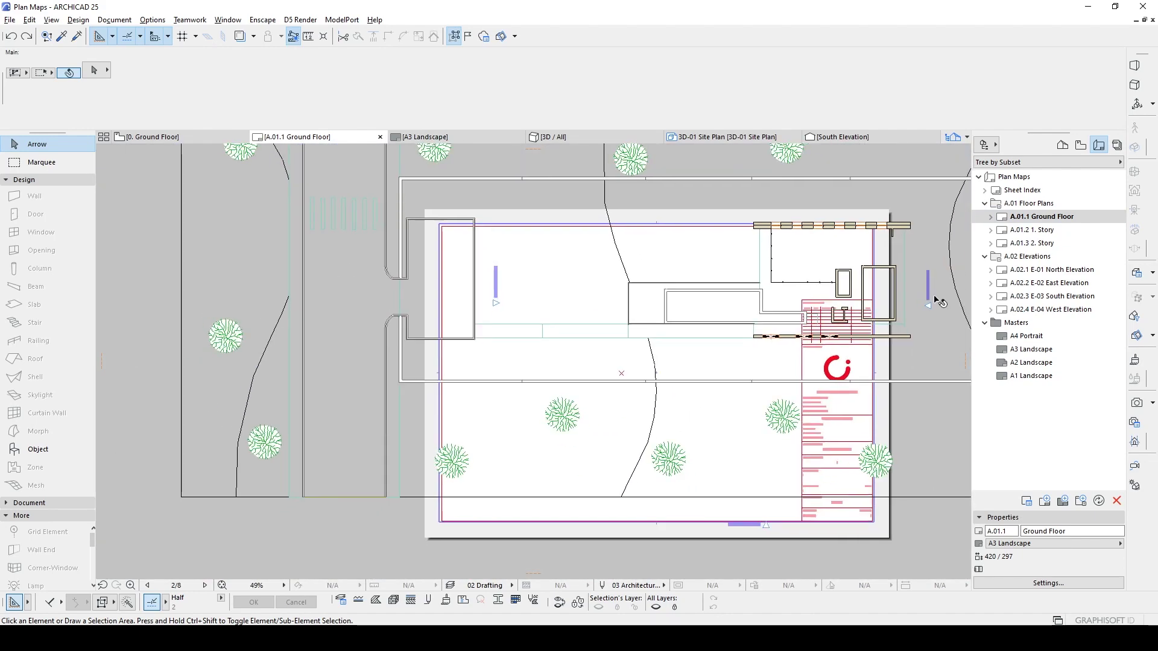
- Return to the Project Map and reopen the 0. Ground Floor story plan
click(1061, 146)
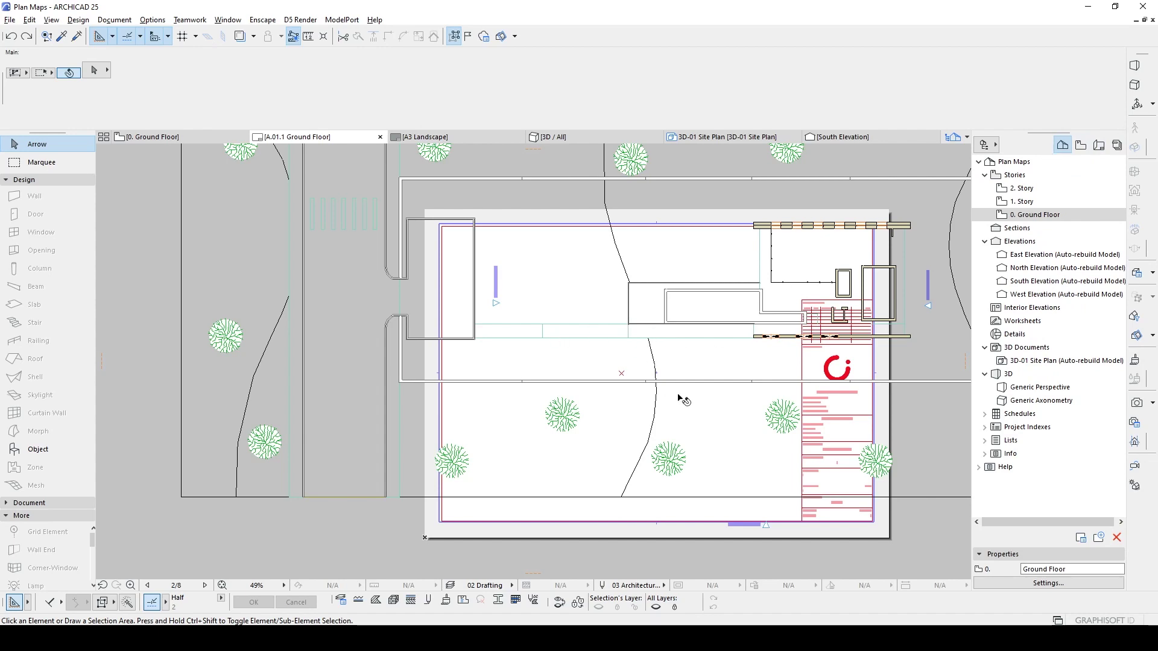
scroll(682, 399, down, 2)
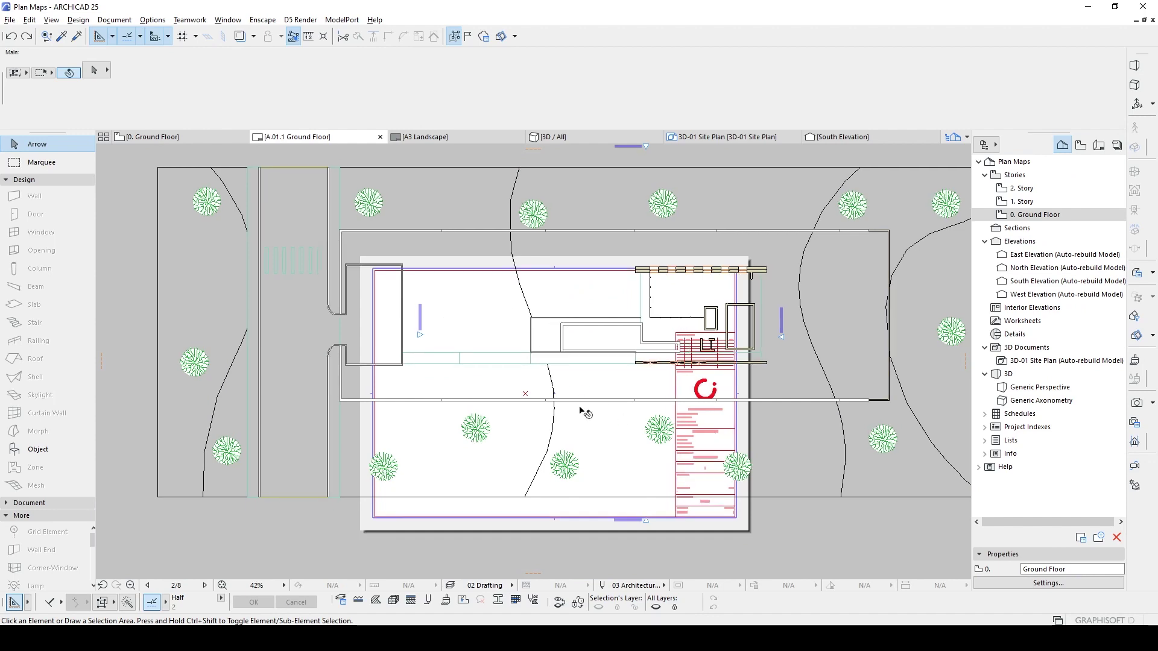
scroll(581, 408, up, 2)
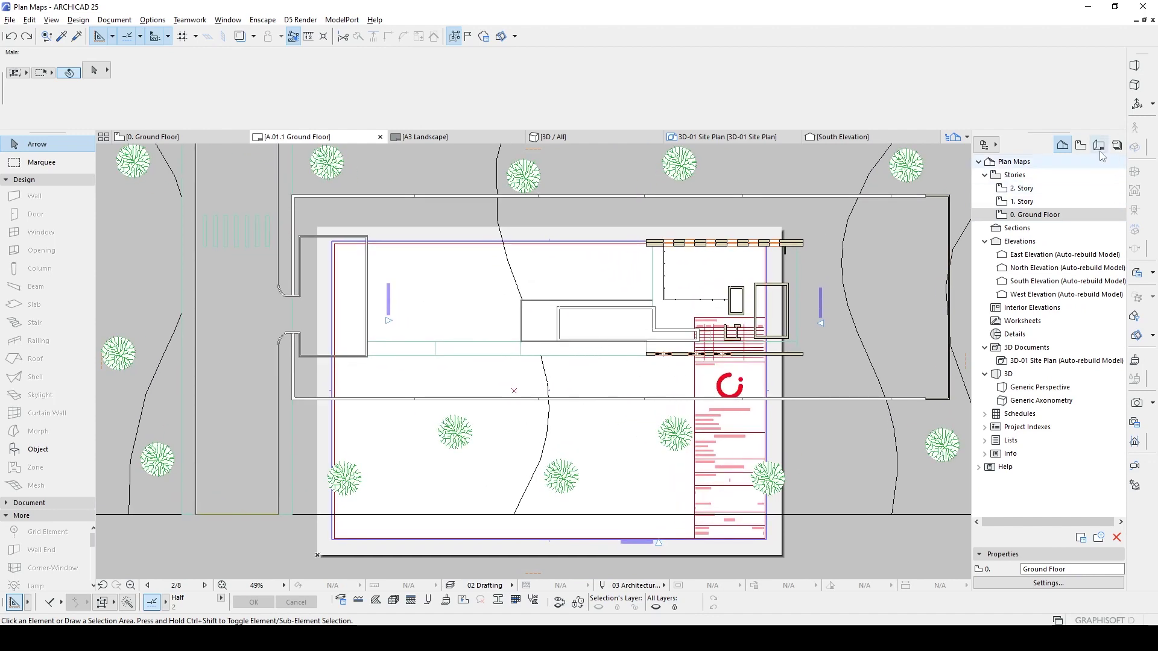
click(1081, 145)
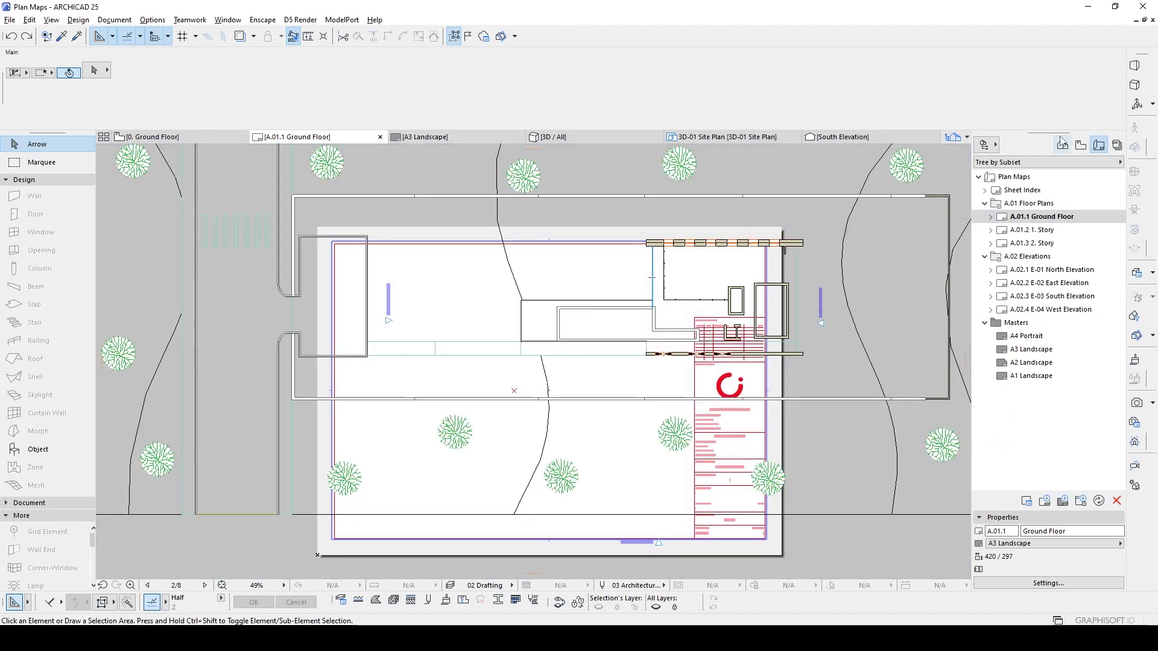
click(1062, 145)
double_click(1040, 216)
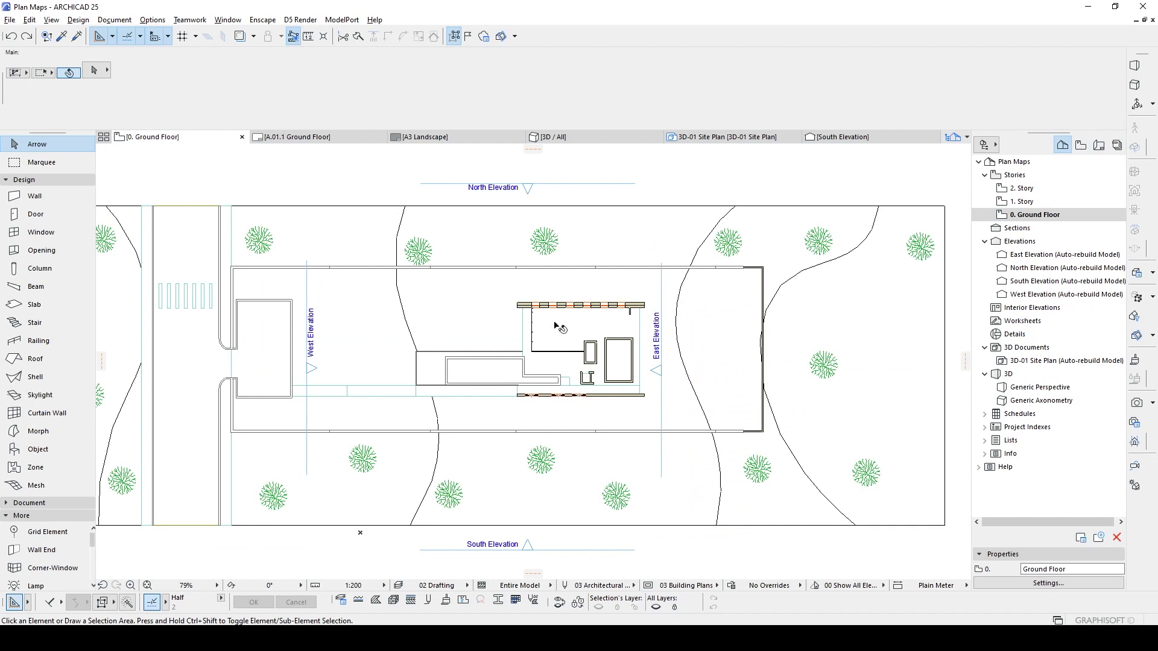
- Apply the Site Plan graphic override to the ground-floor plan from the status bar
middle_drag(509, 342, 626, 344)
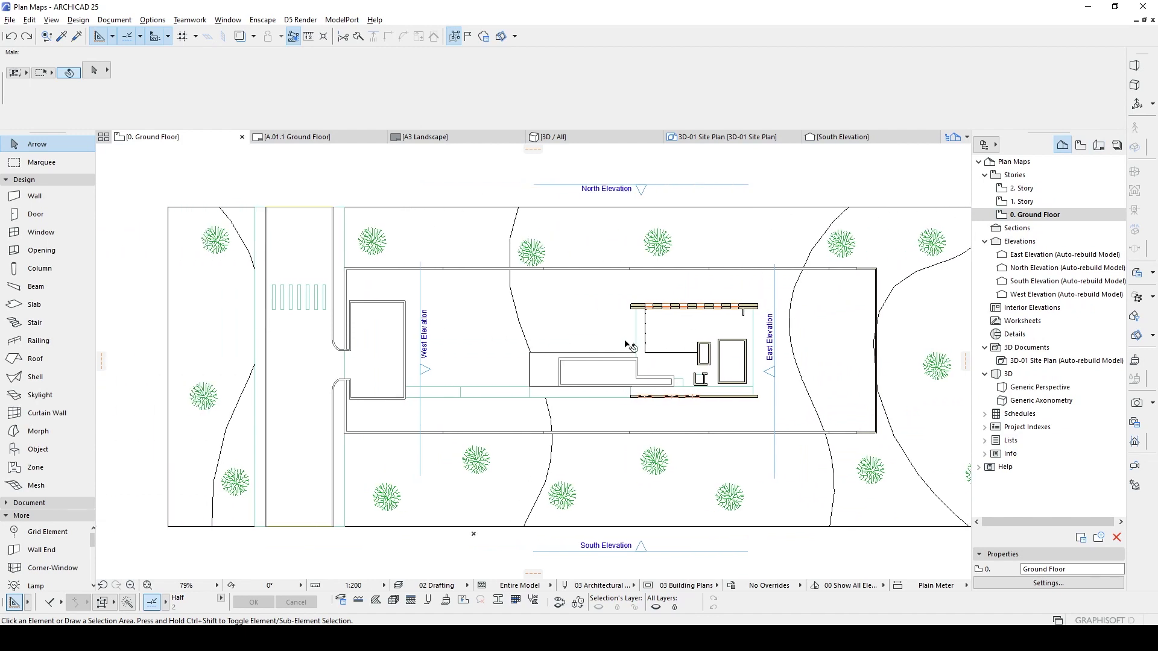
click(772, 588)
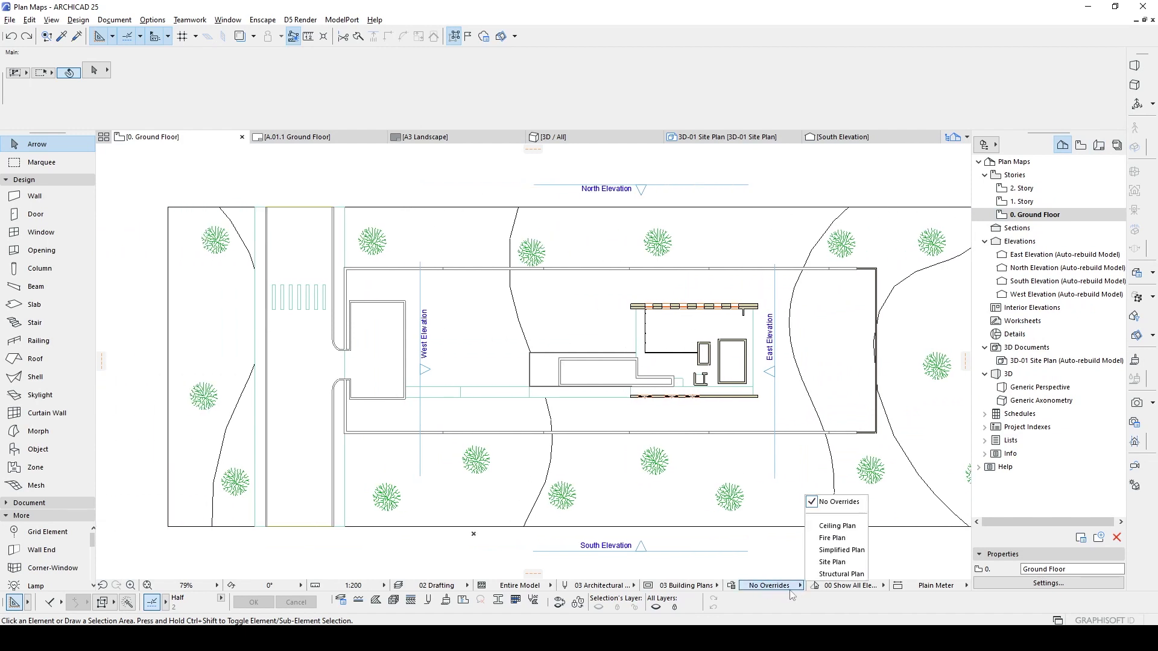
click(847, 563)
scroll(687, 310, up, 5)
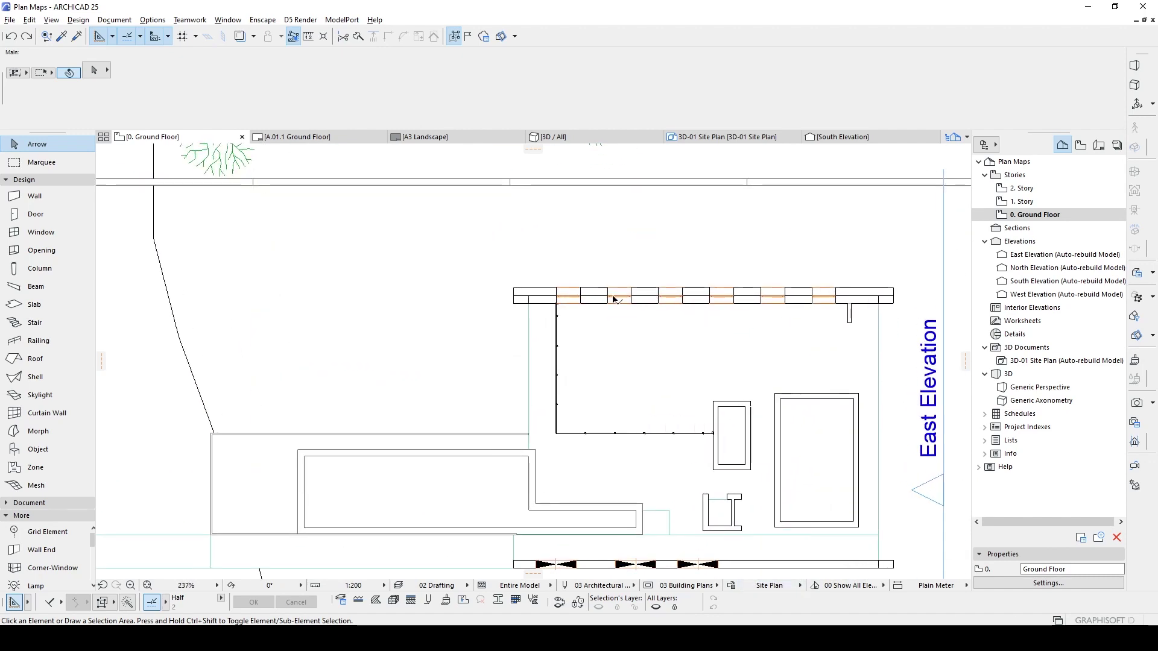
click(762, 586)
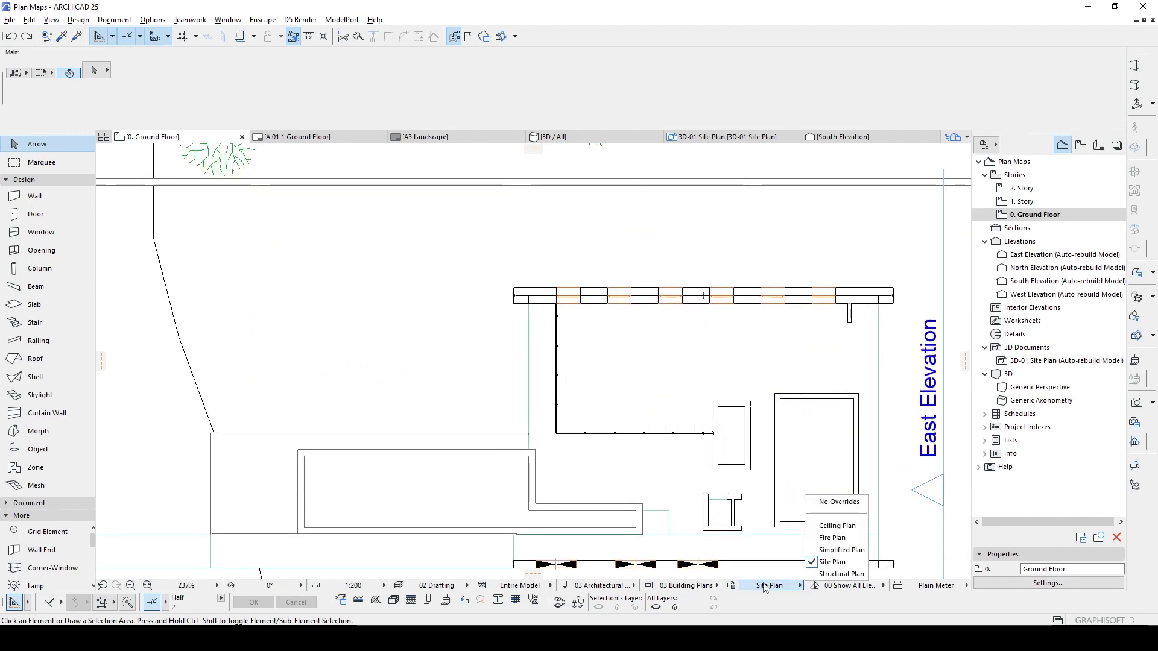
- Reopen layout A.01.1 from the Layout Book, then switch the Navigator to the View Map
click(1080, 145)
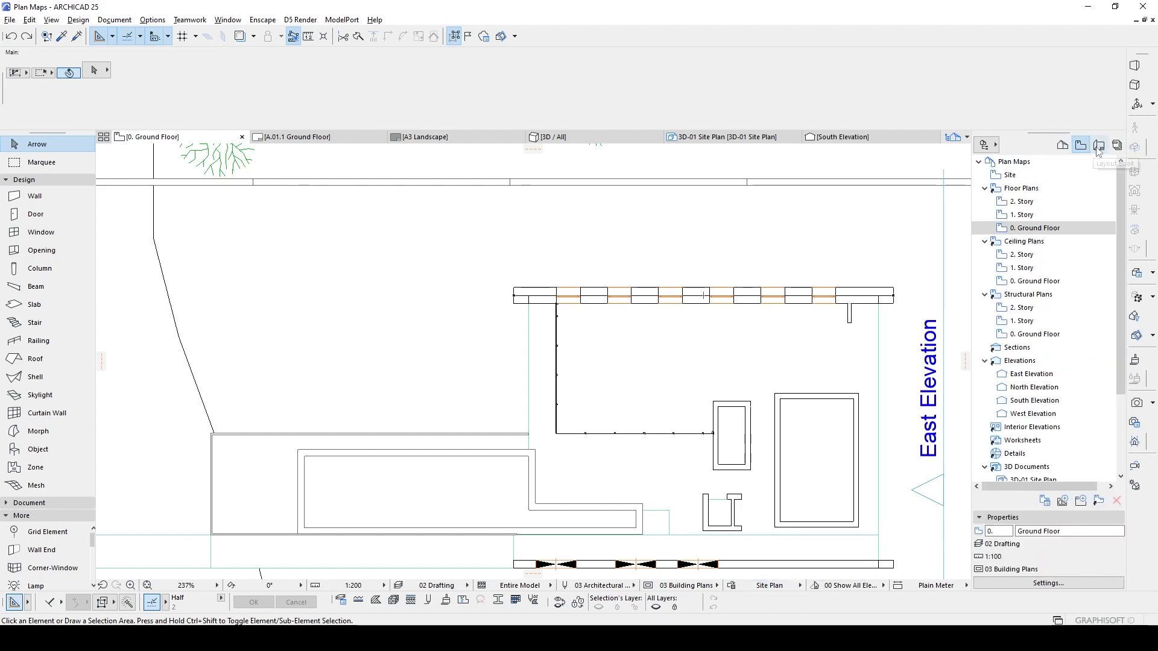
click(1040, 218)
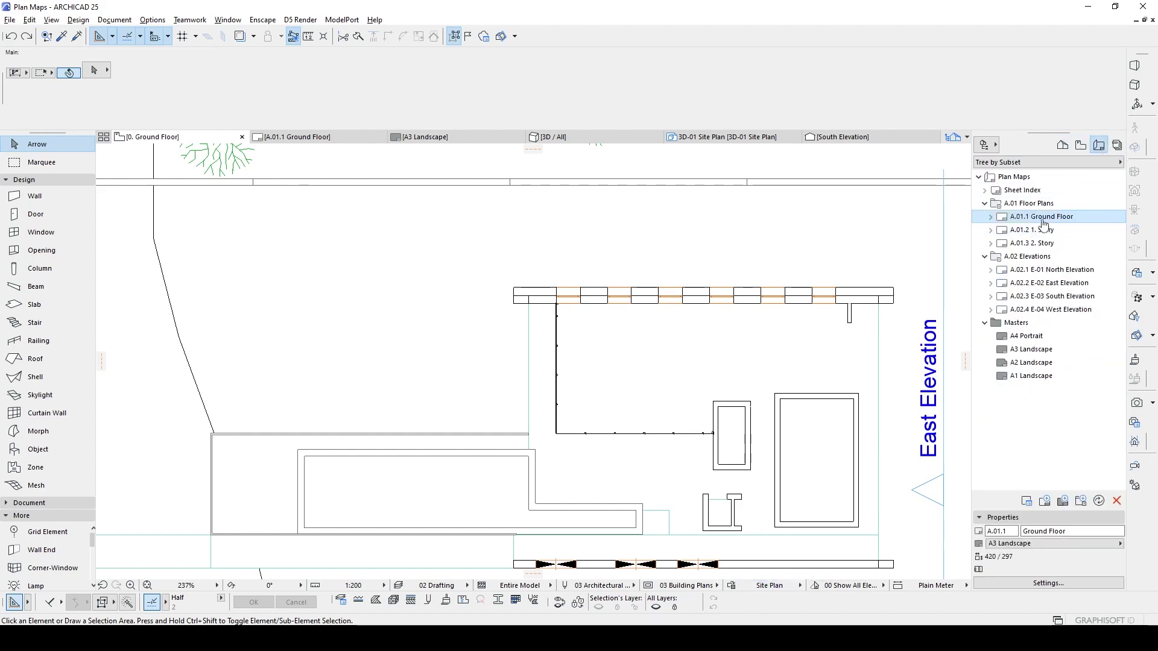
double_click(1042, 224)
scroll(762, 271, up, 3)
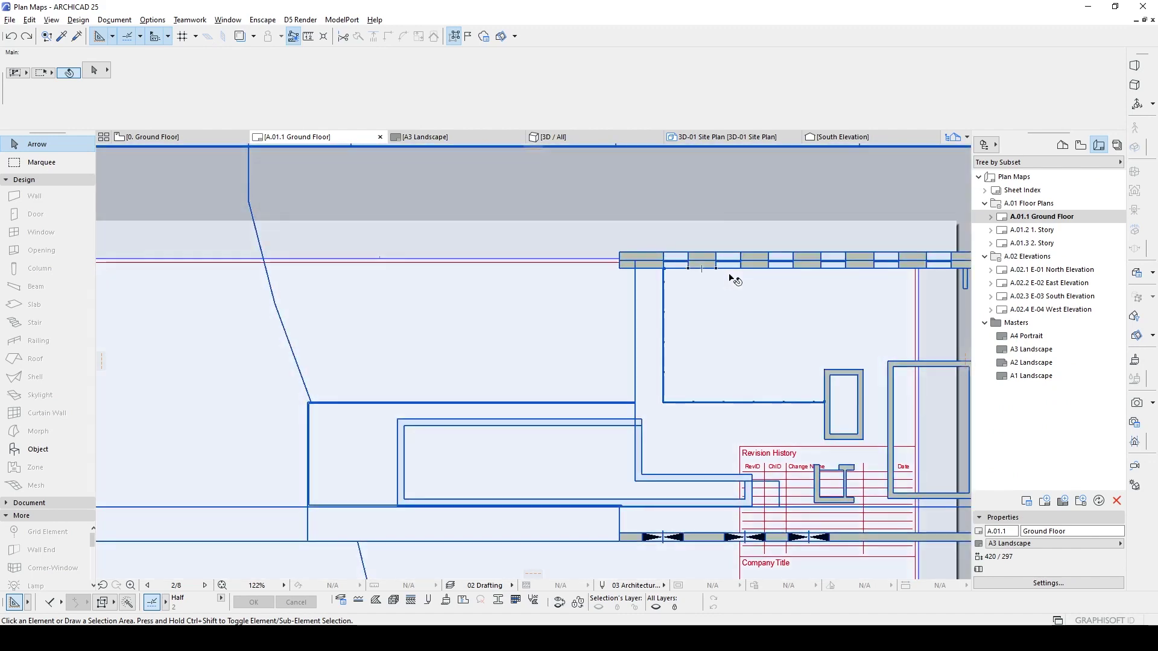
scroll(694, 253, down, 3)
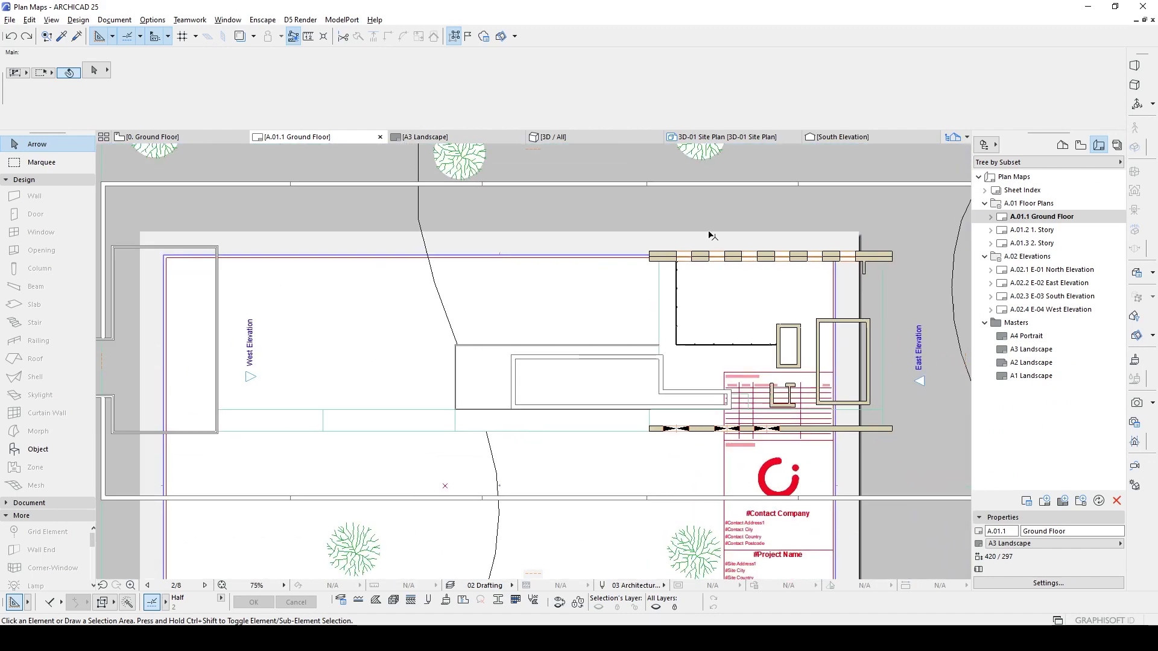
click(1078, 146)
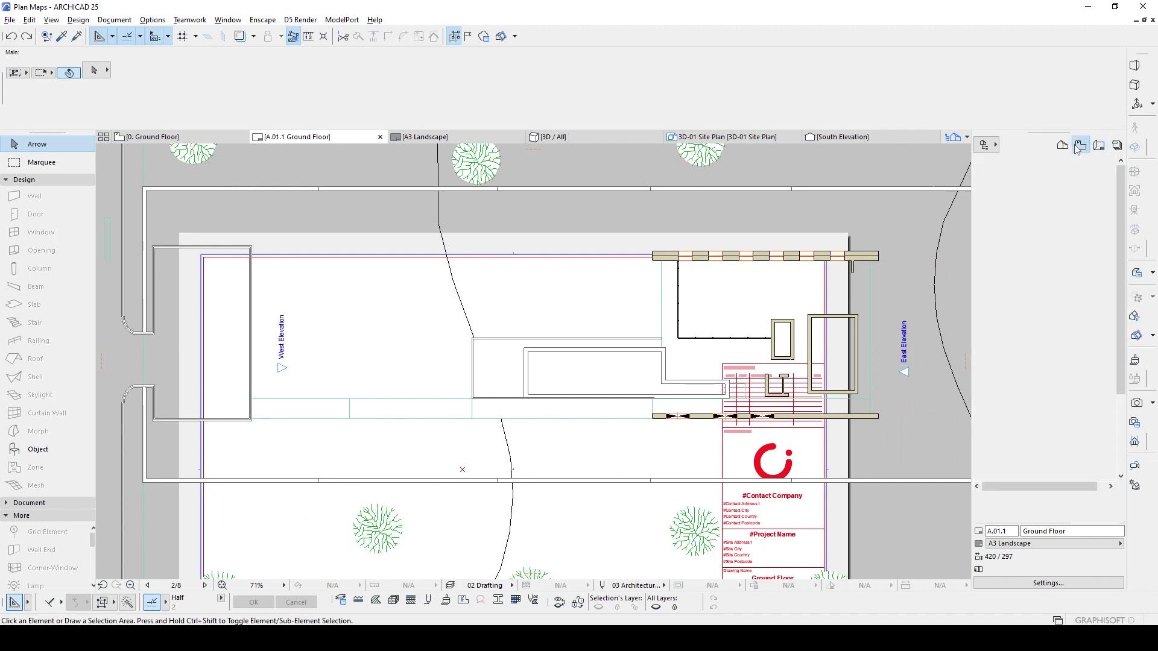
- Open the saved 0. Ground Floor view, try the Site Plan override, then reload the view
double_click(1040, 230)
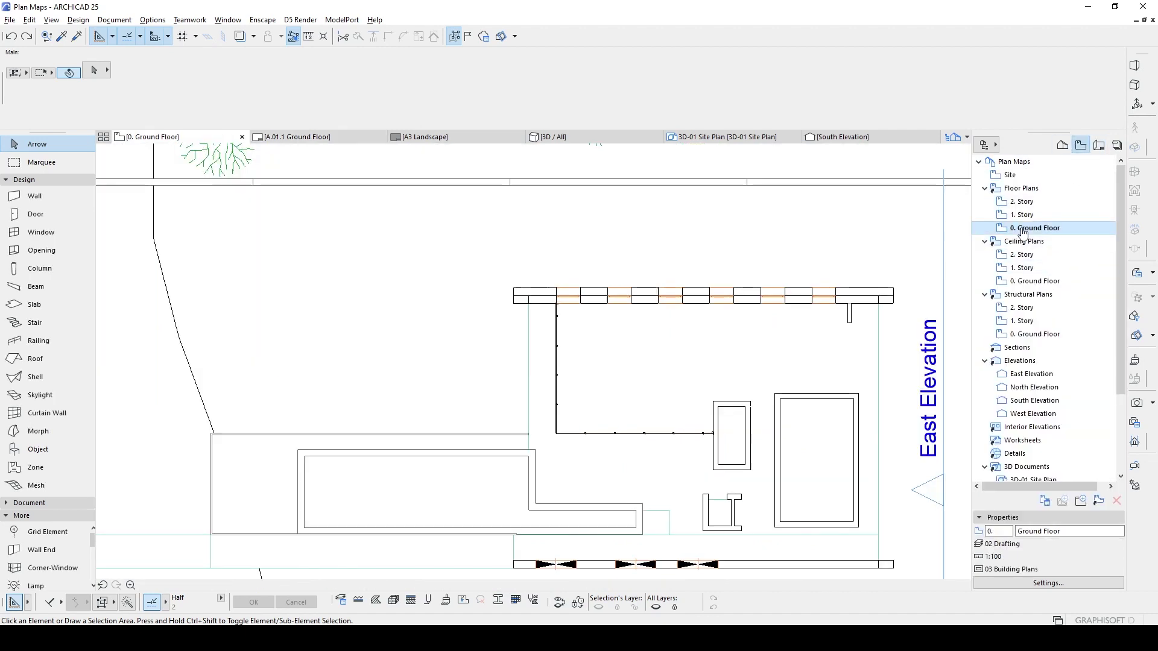
scroll(651, 243, down, 4)
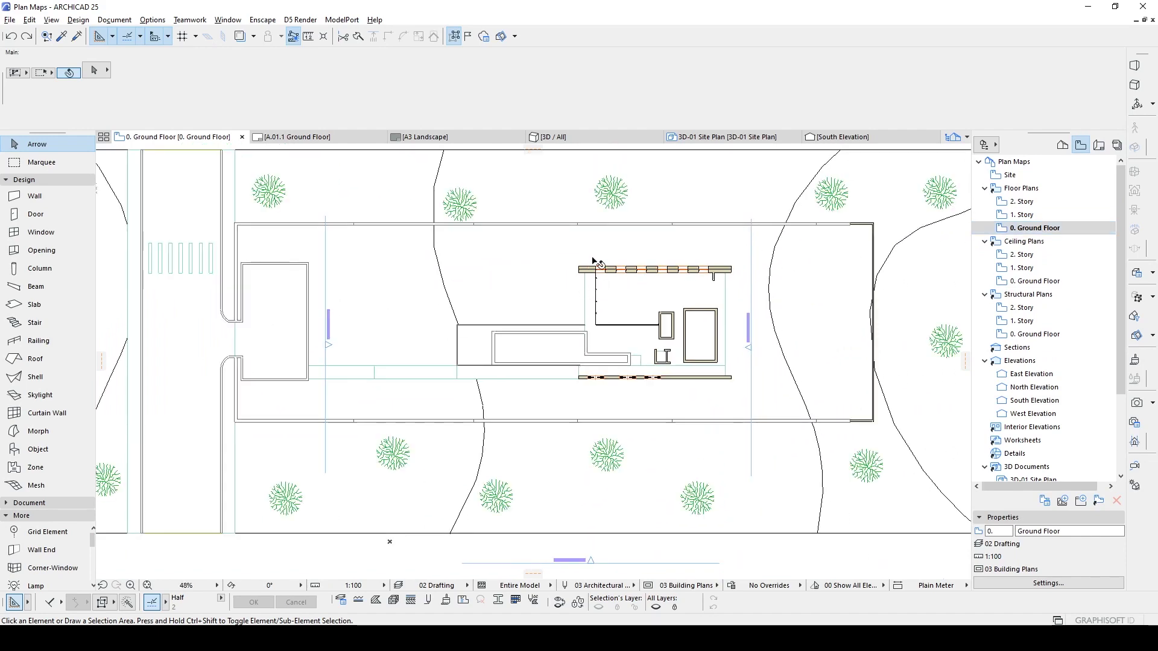
scroll(607, 259, up, 2)
click(759, 586)
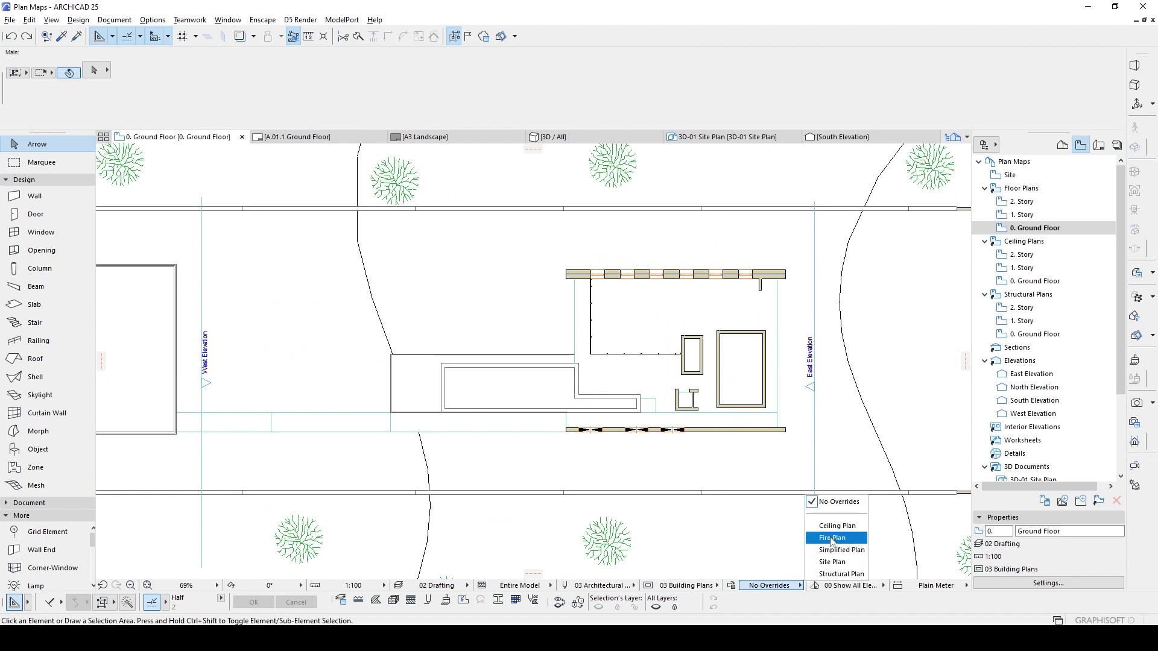
click(841, 564)
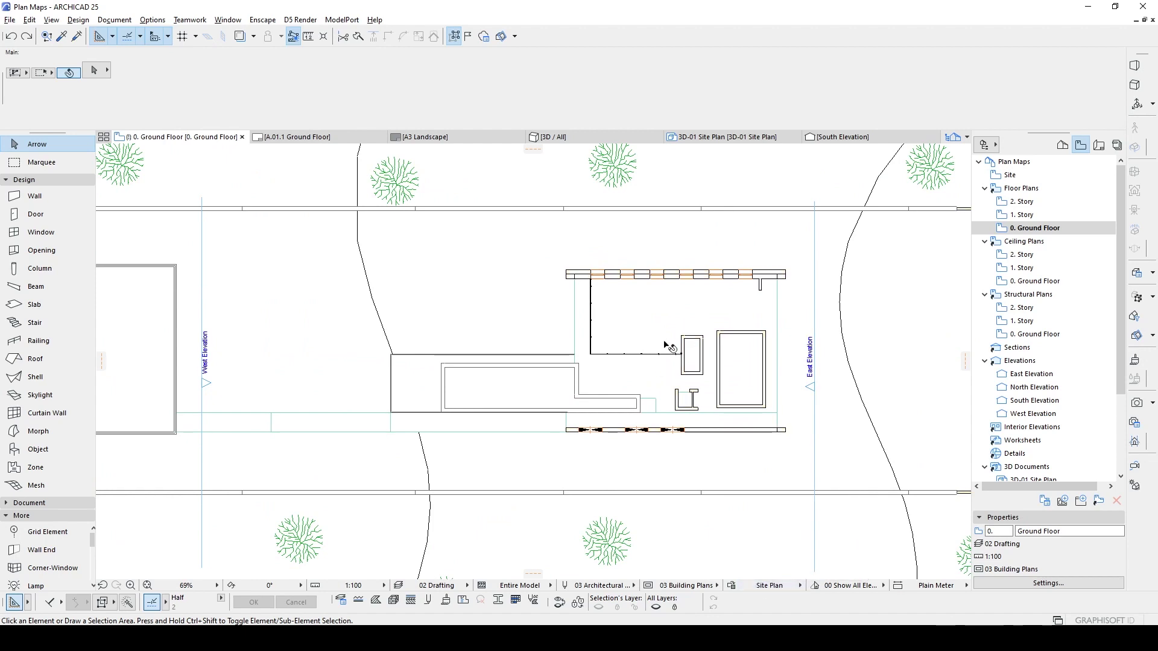
scroll(672, 348, up, 1)
click(1034, 230)
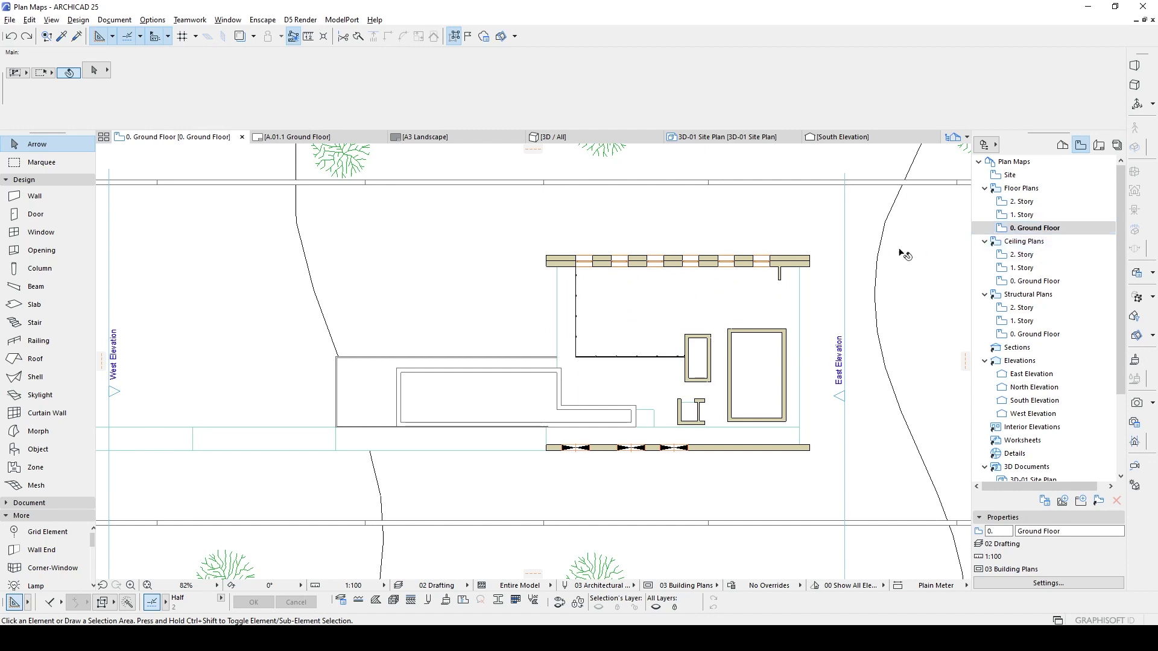
- Set the 0. Ground Floor view's settings to 1:200 scale with the Site Plan graphic override
right_click(995, 229)
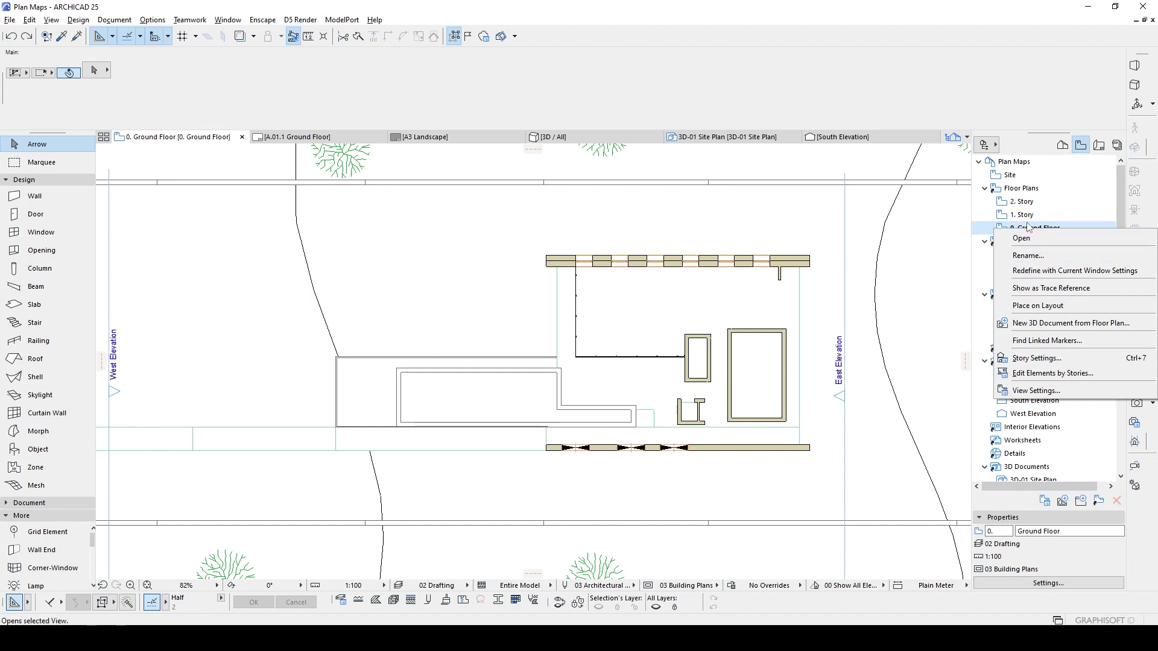
click(1019, 391)
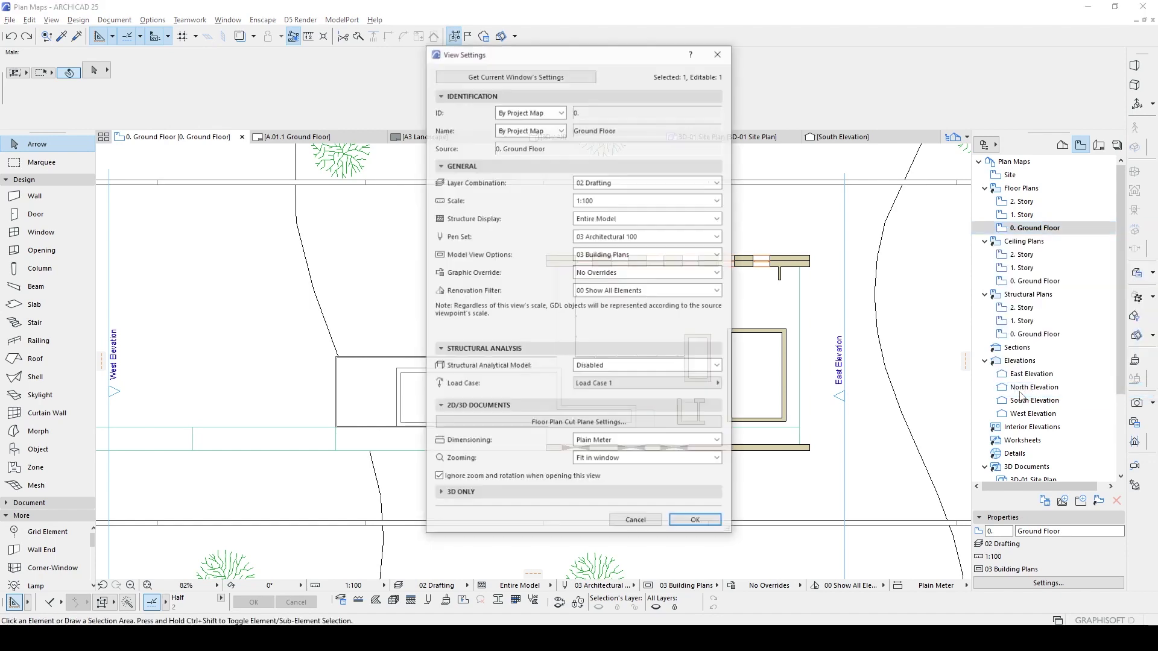
drag(600, 60, 266, 66)
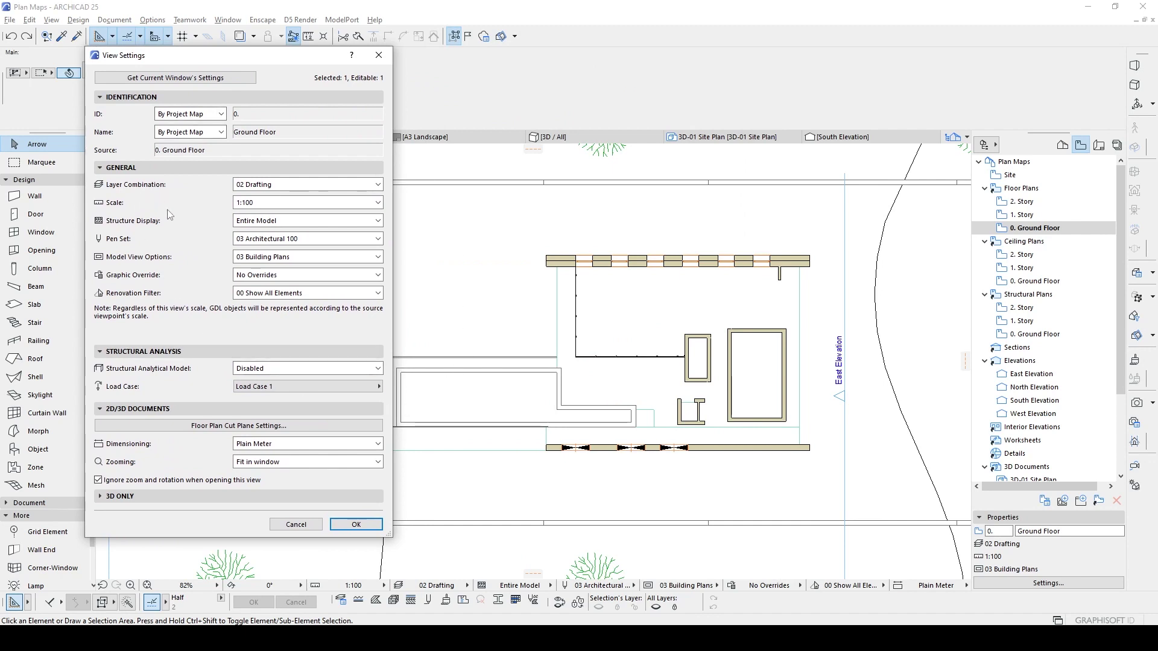
click(262, 204)
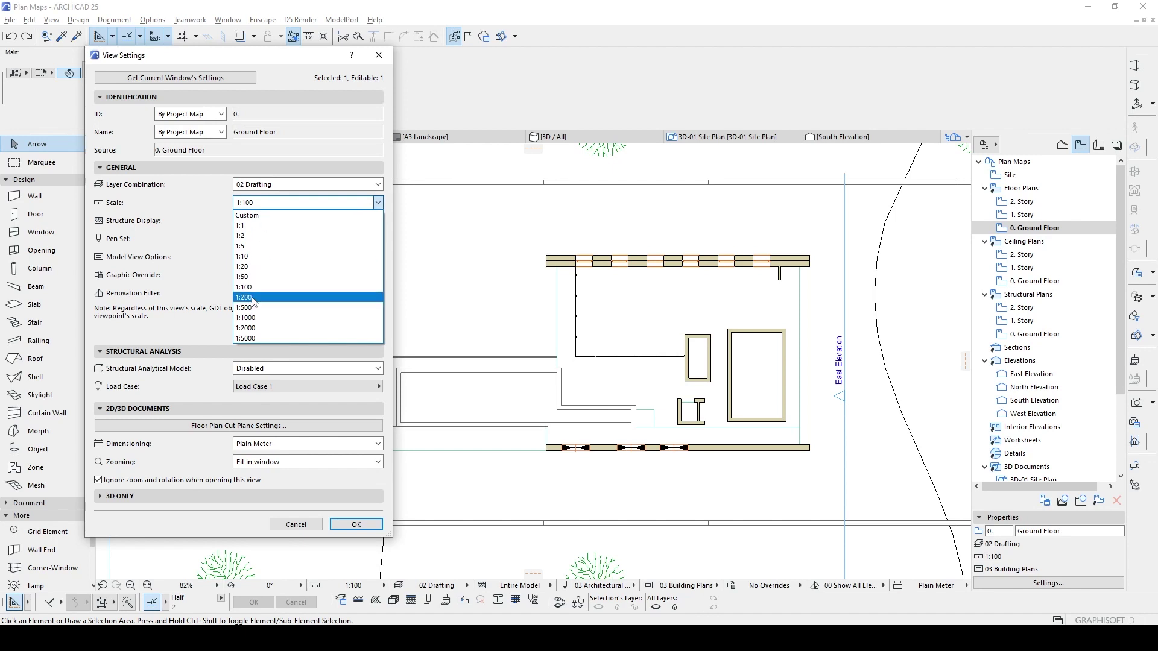
click(244, 298)
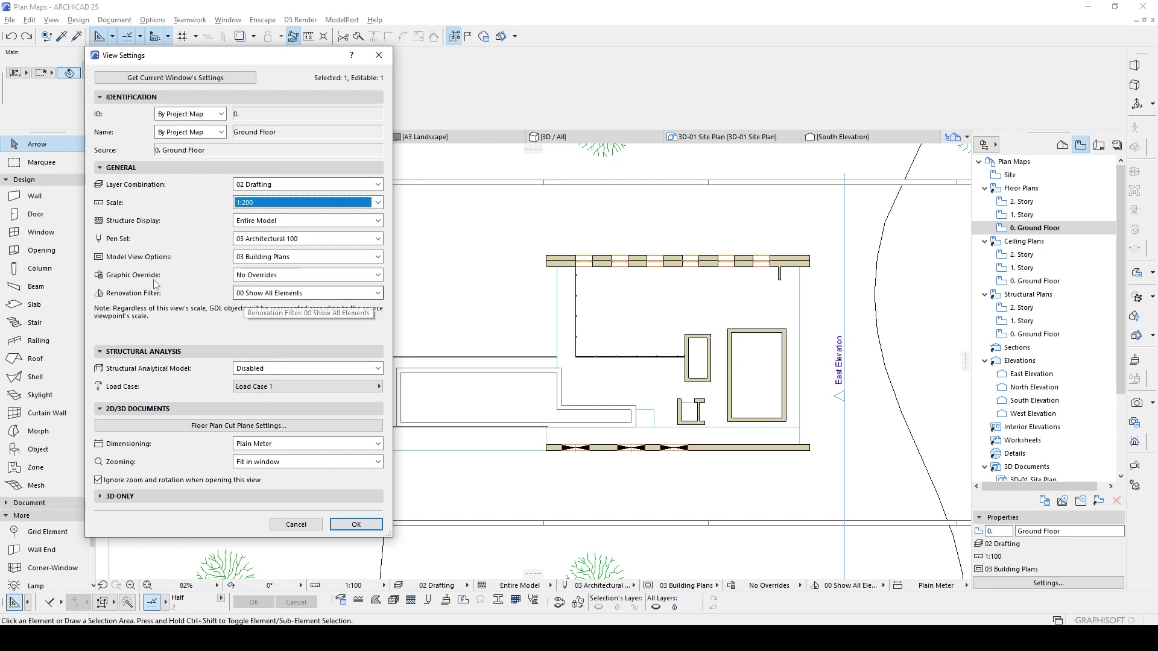
click(270, 276)
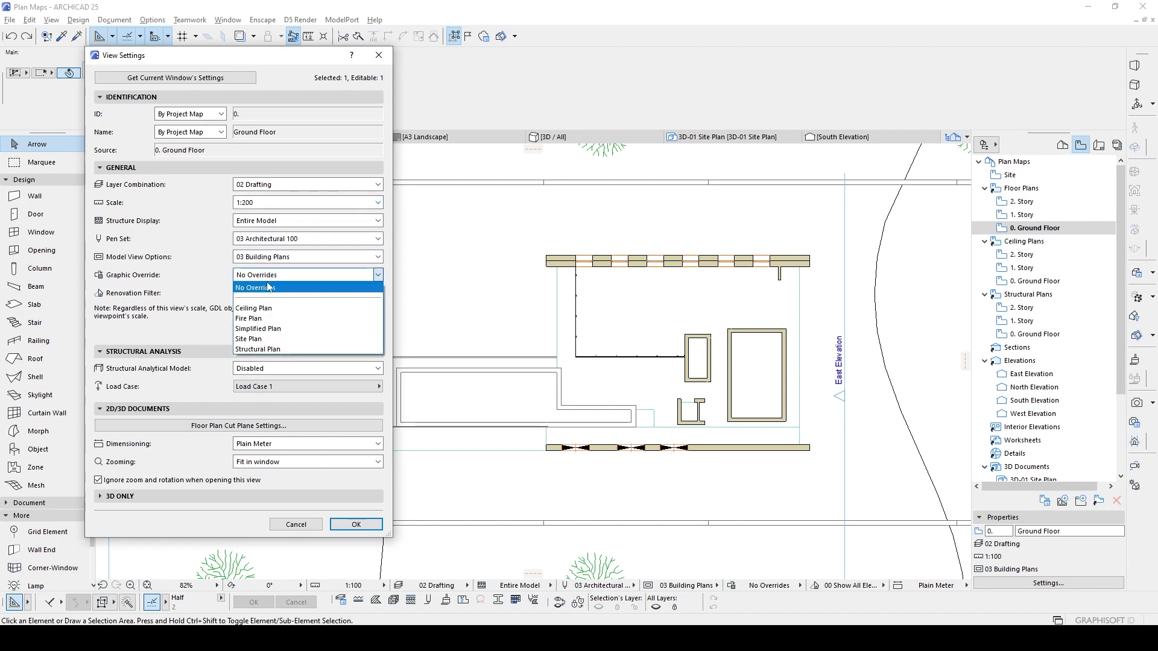
click(265, 340)
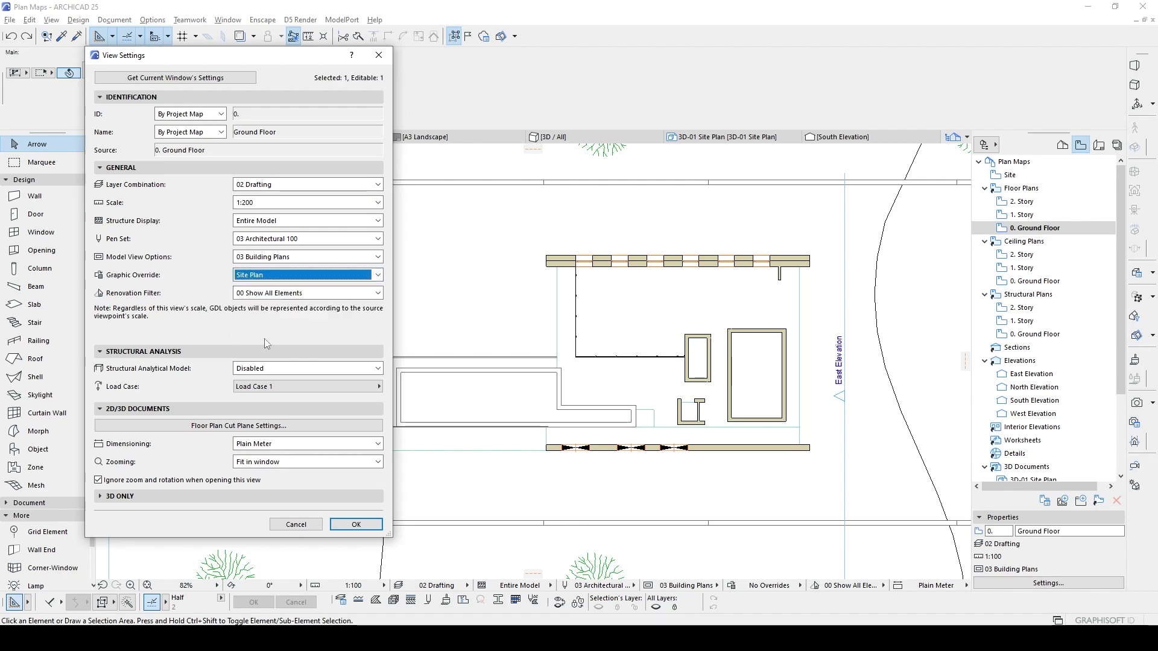
click(356, 525)
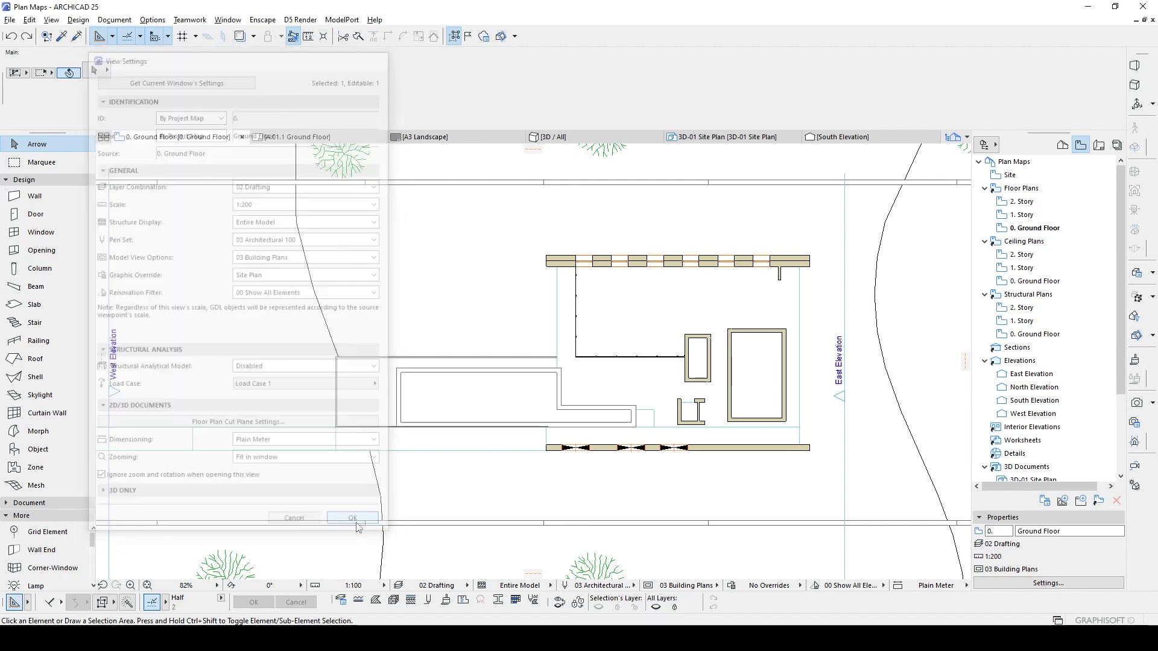
scroll(585, 269, down, 2)
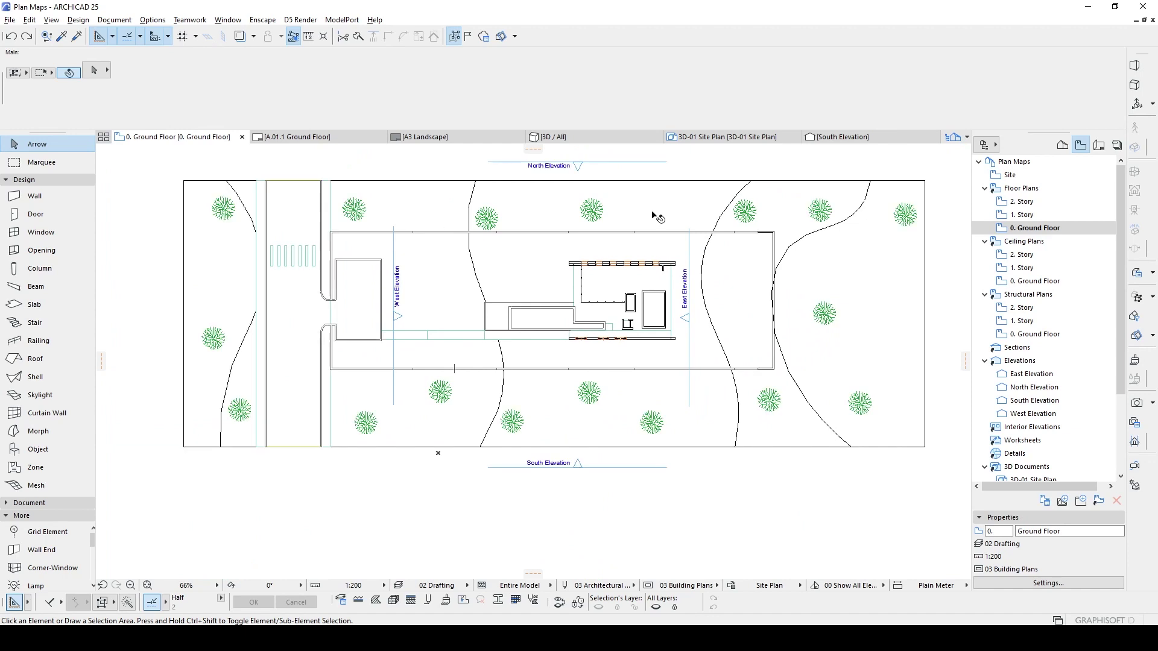
- Open layout A.01.1 and update the placed Ground Floor drawing from its source
click(1098, 145)
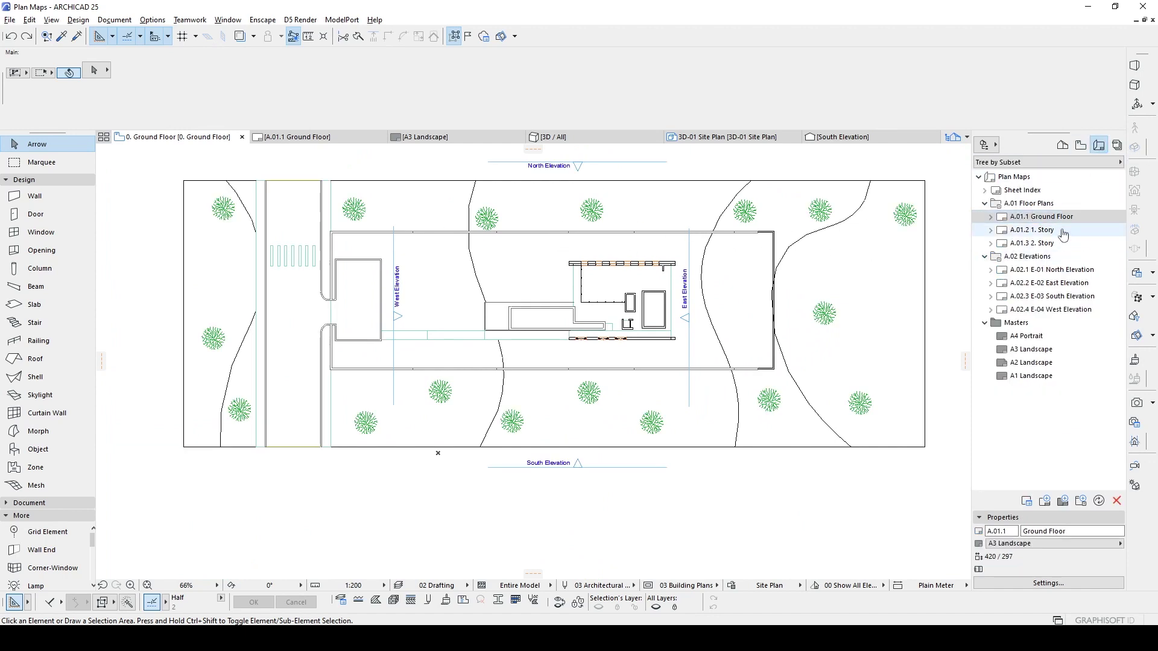
double_click(1048, 217)
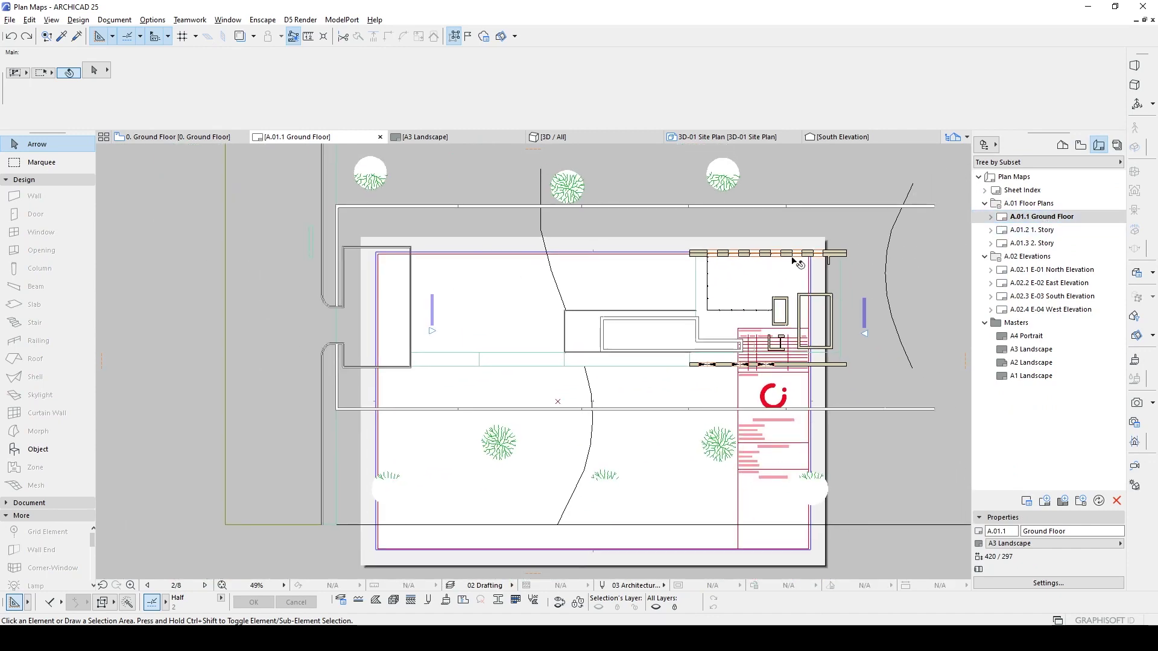
click(834, 219)
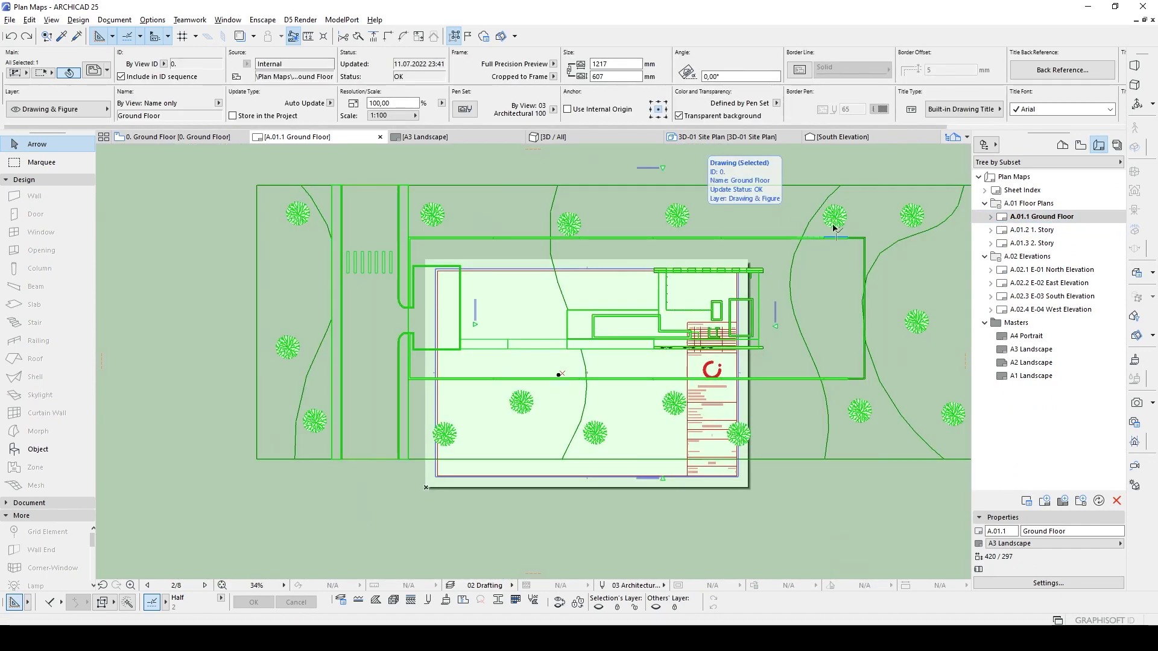
right_click(758, 218)
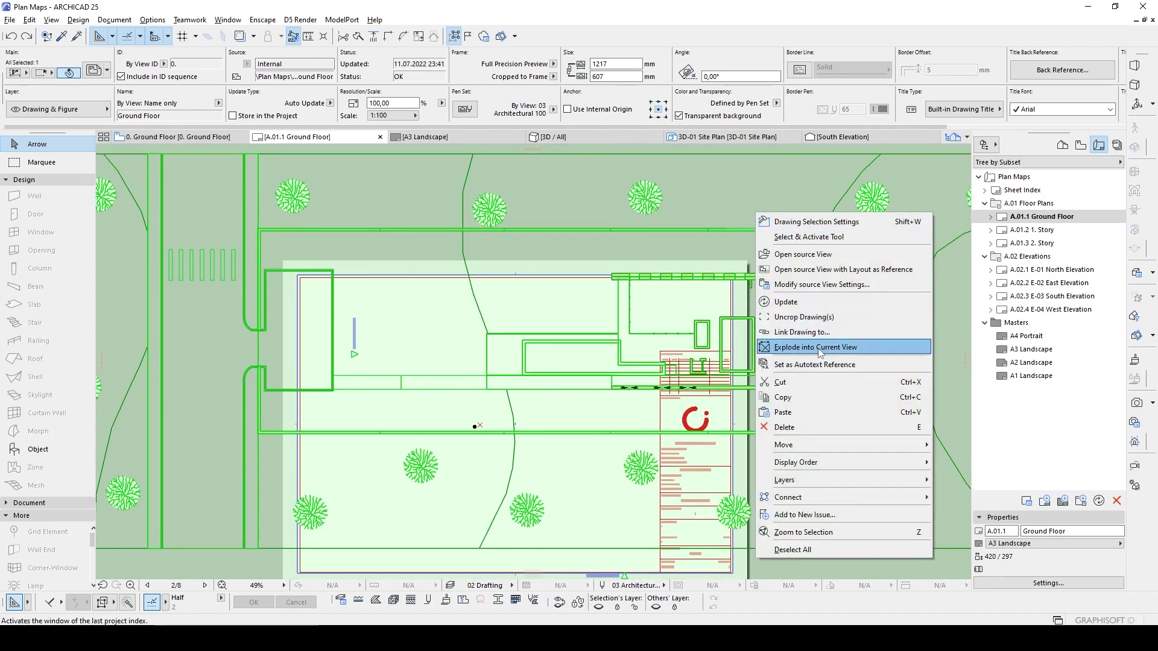
click(795, 302)
key(Escape)
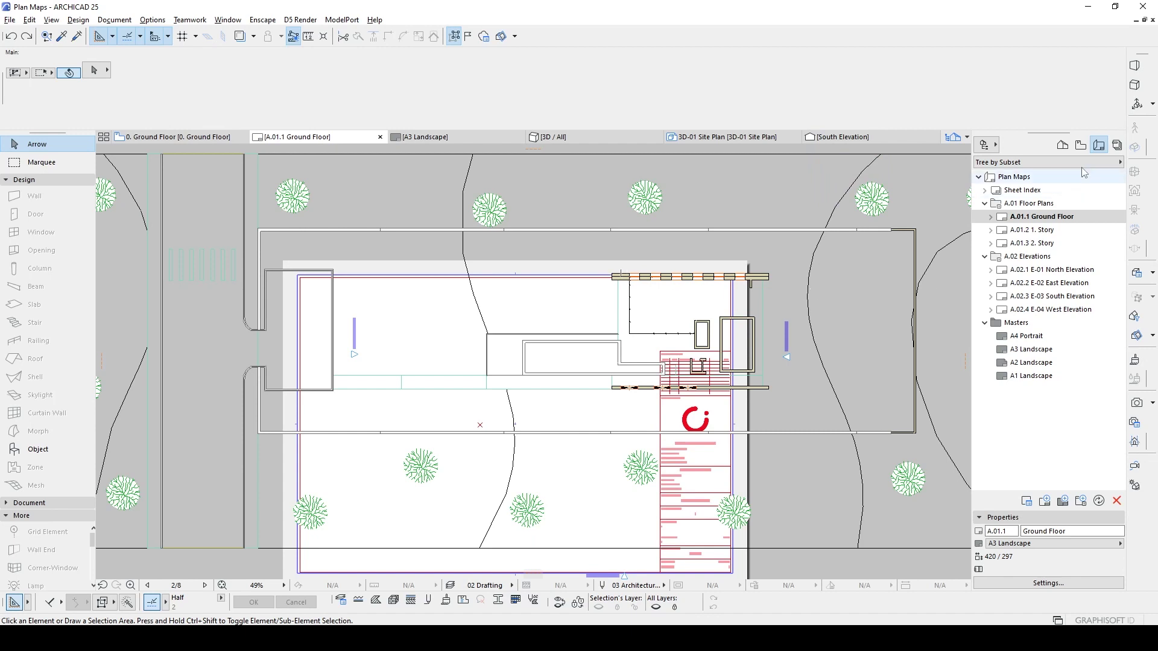
- Switch the Navigator back to the Project Map via the Layout Book
click(1061, 145)
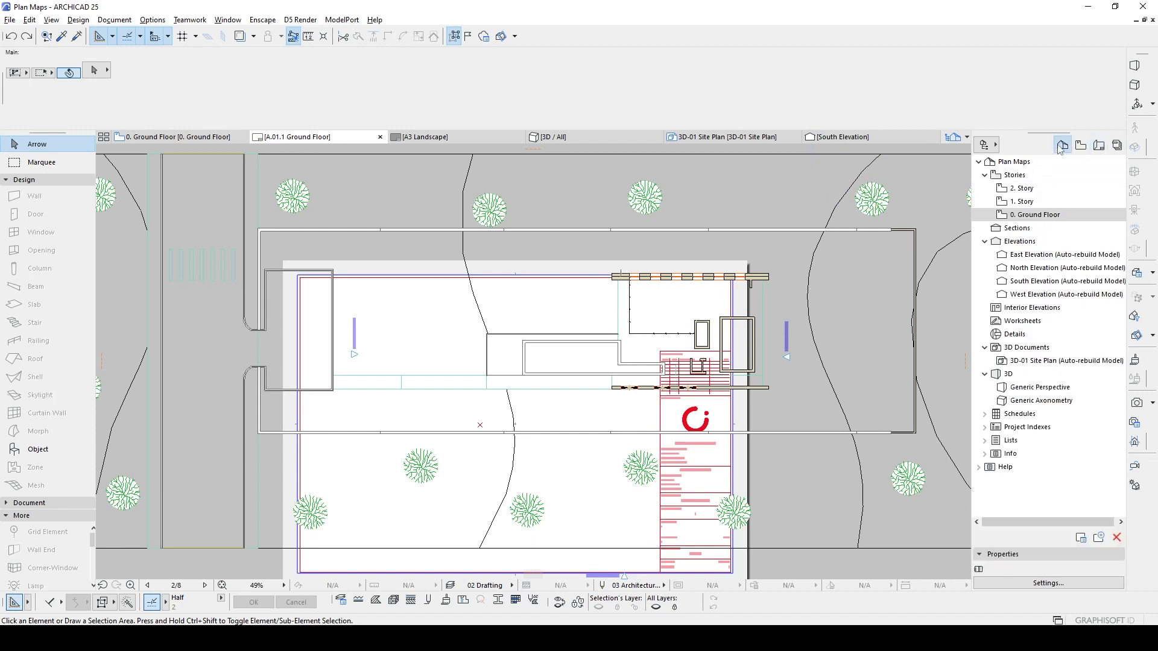
click(1098, 144)
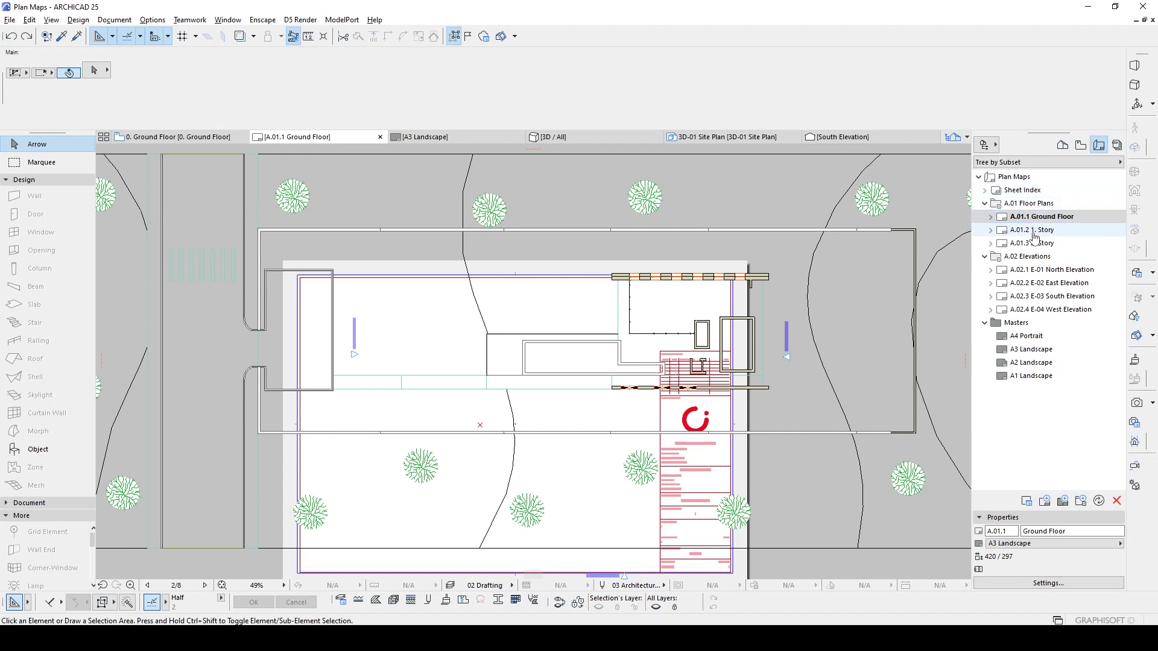
click(1061, 144)
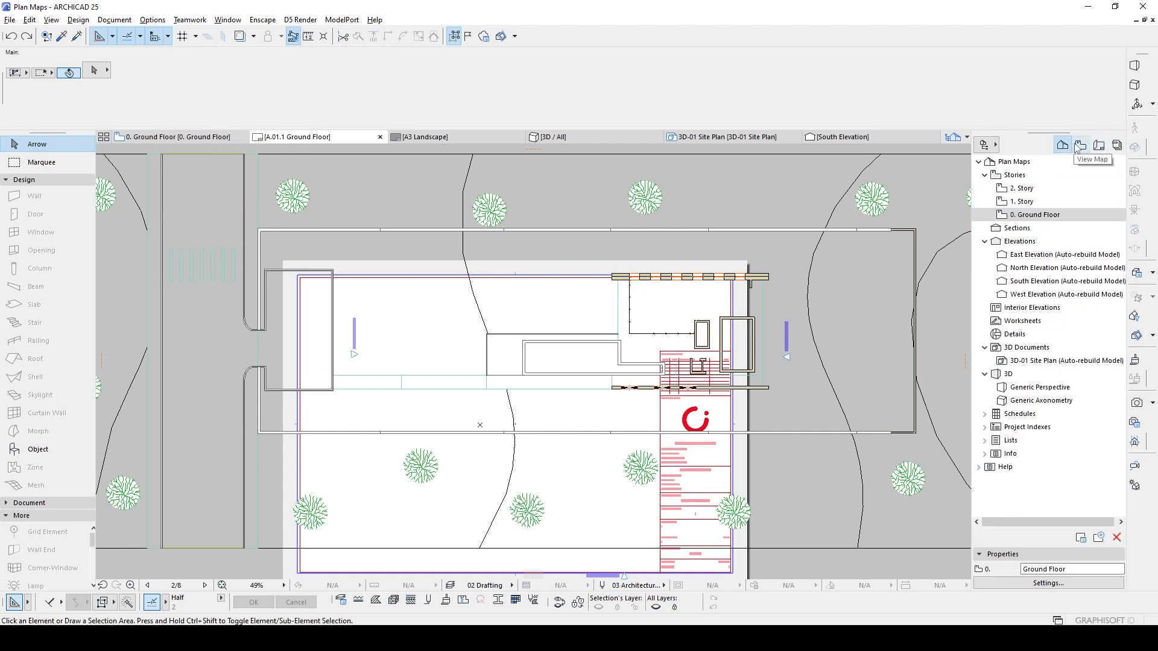
- Bring up View Settings for the 0. Ground Floor view in the View Map
click(1079, 146)
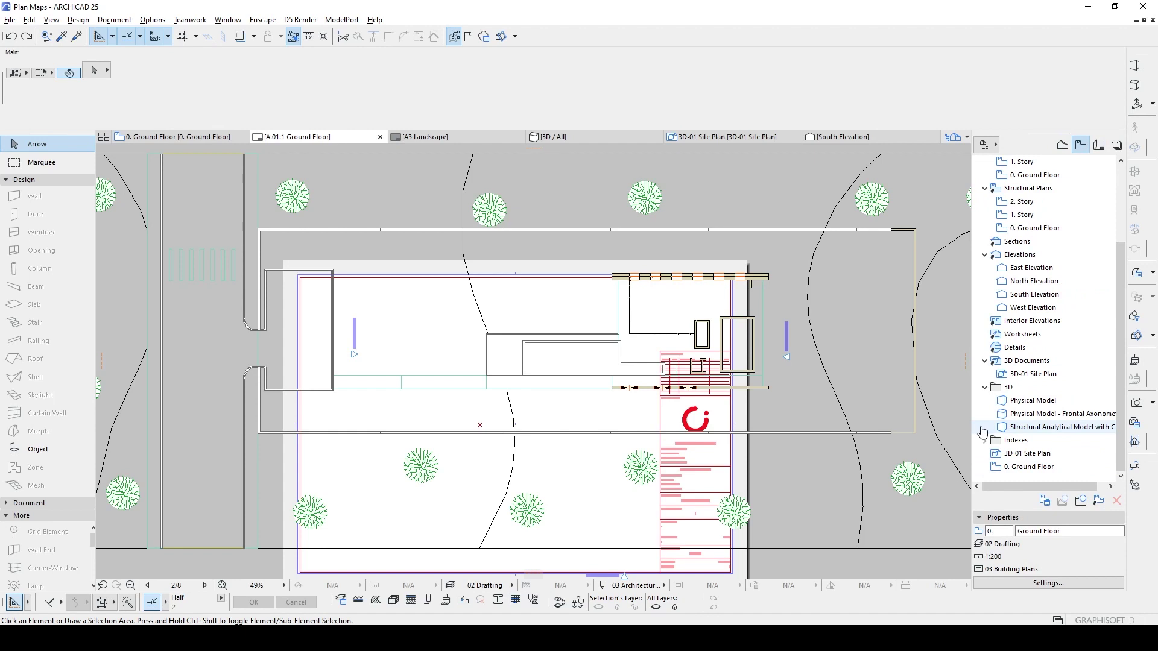
click(1026, 471)
right_click(1025, 471)
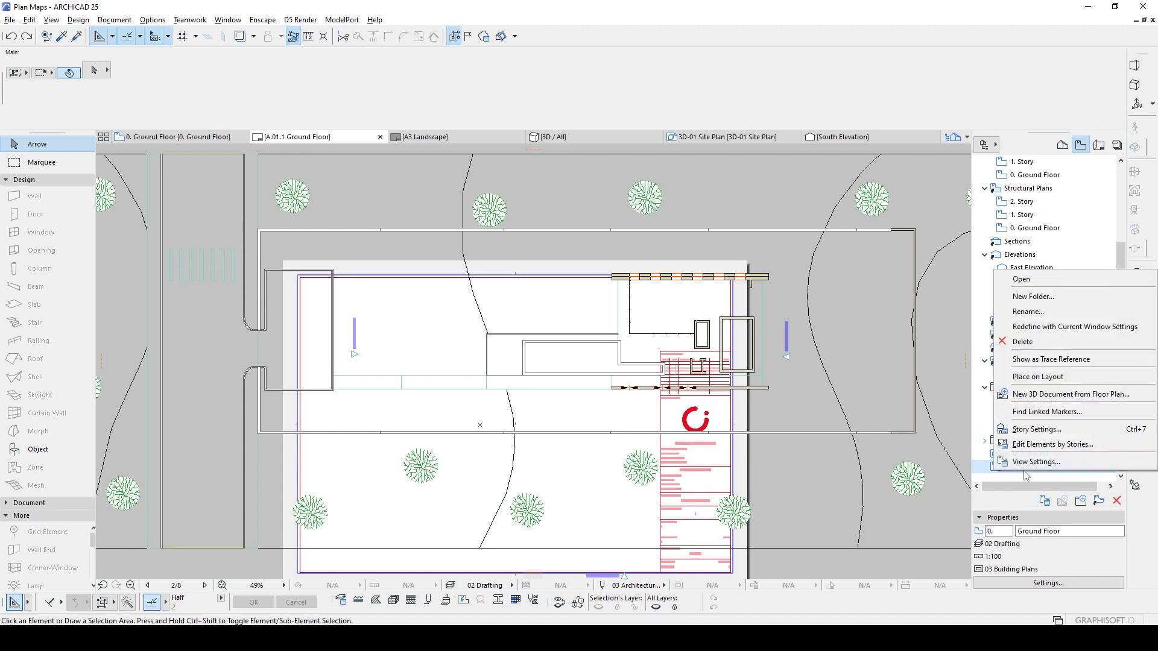
click(1026, 472)
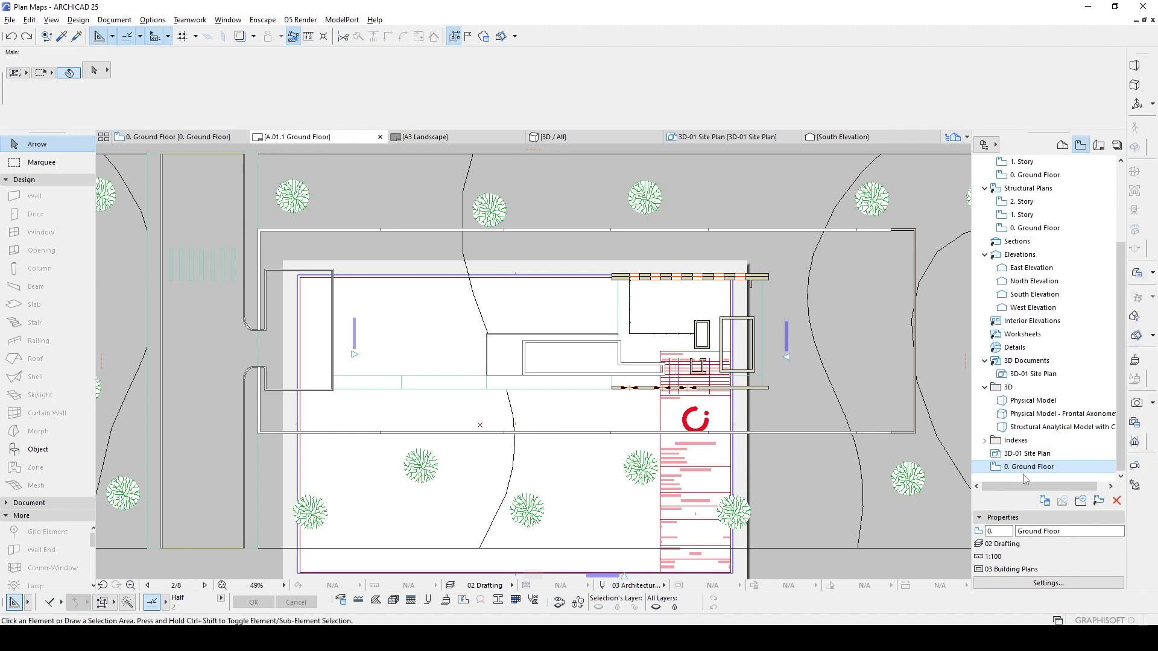
right_click(1038, 475)
click(1027, 459)
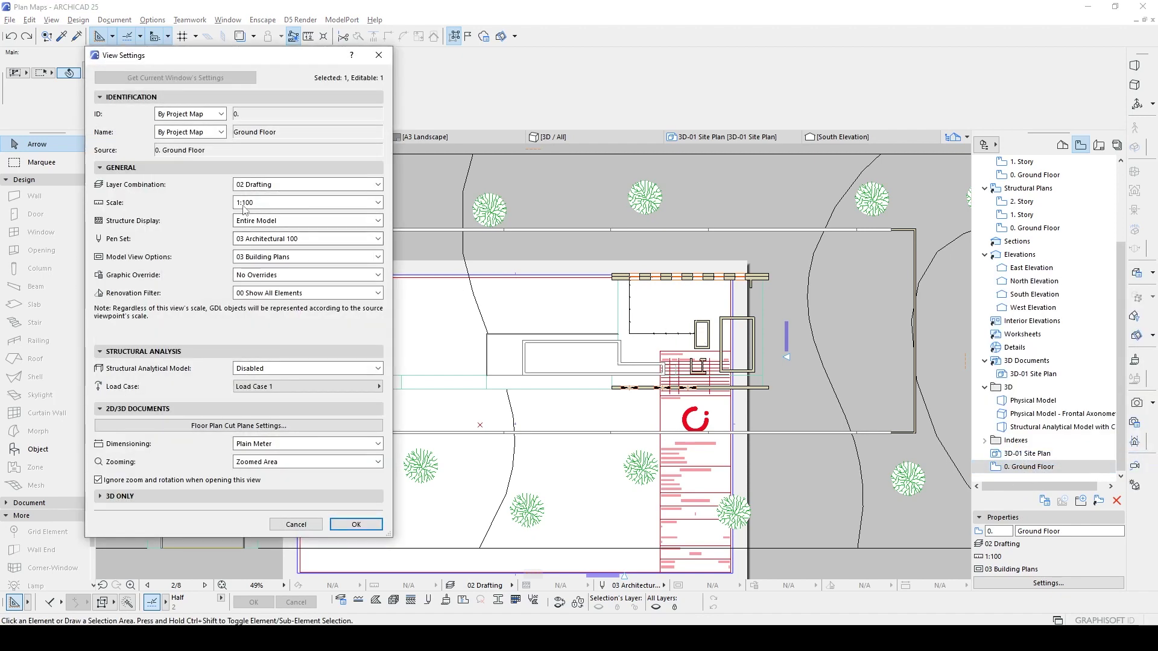
- Set the view's scale to 1:200 and its graphic override to Site Plan, and confirm
click(299, 203)
click(269, 298)
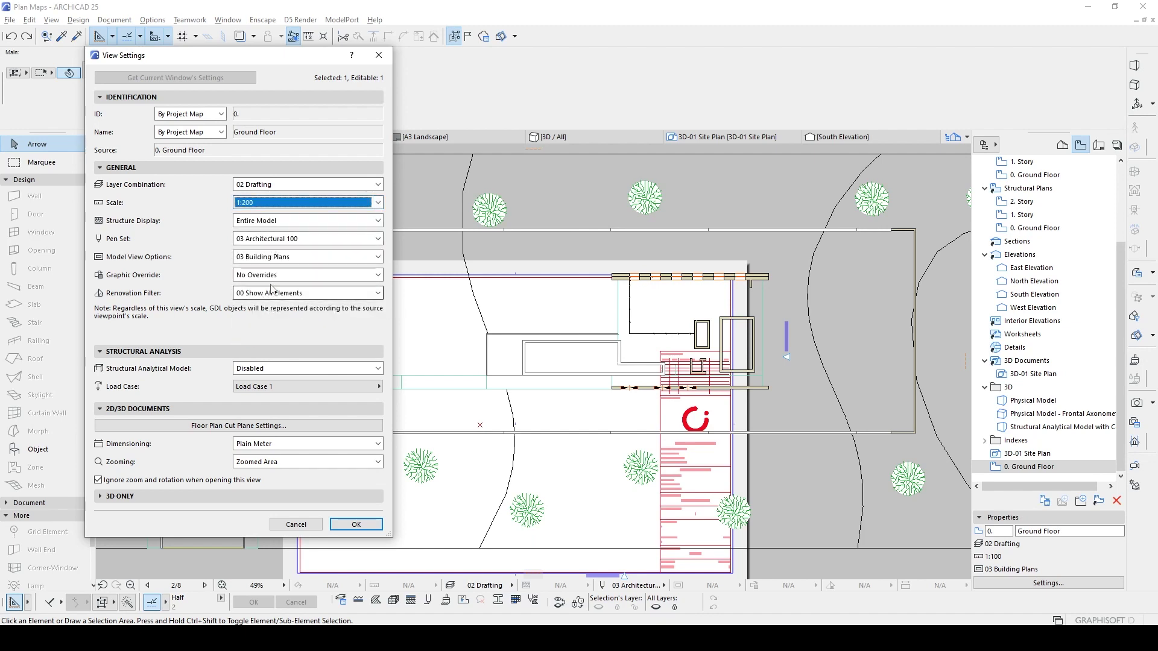
click(304, 275)
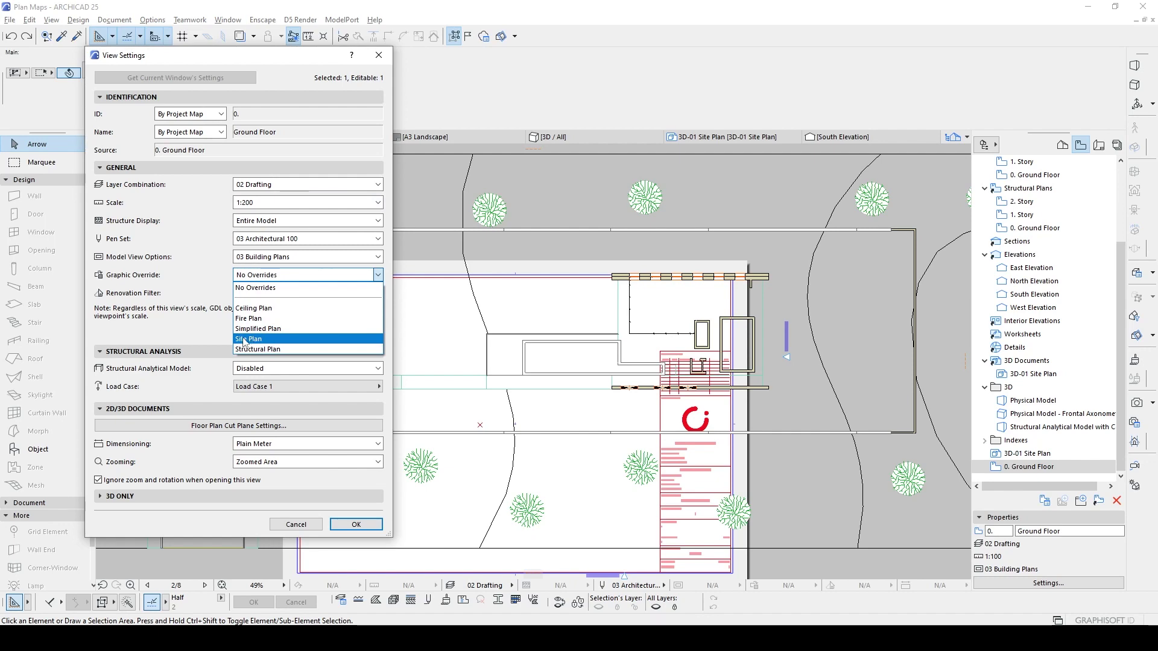
click(251, 340)
click(355, 525)
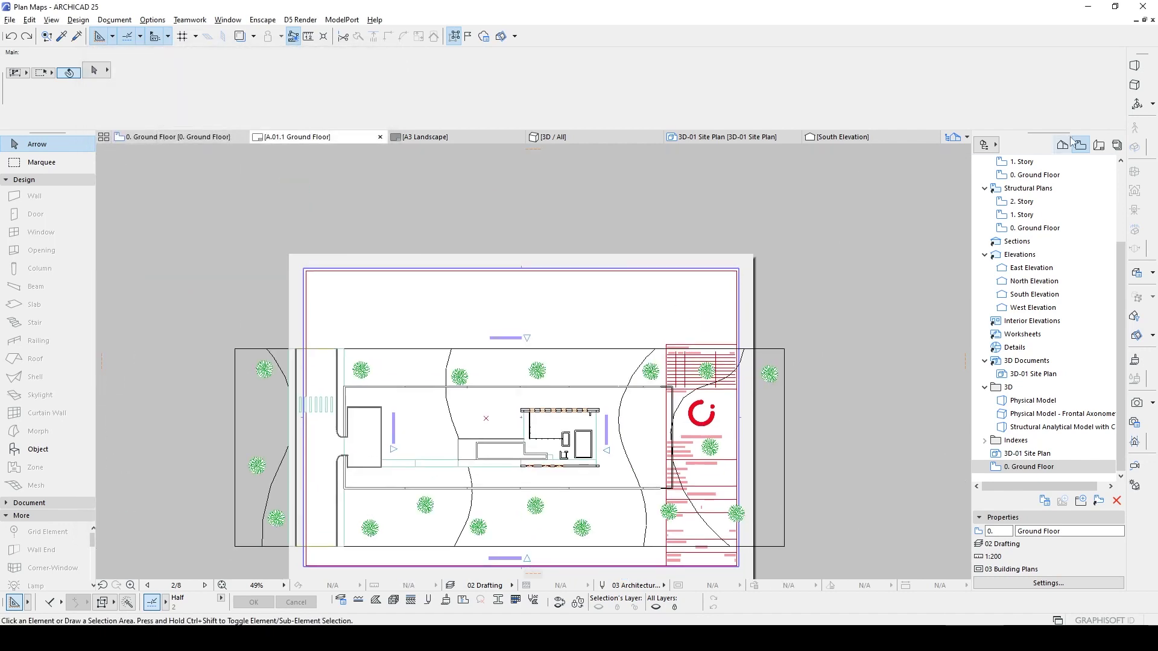
- Toggle the Navigator between Layout Book, Project Map and View Map
click(1099, 145)
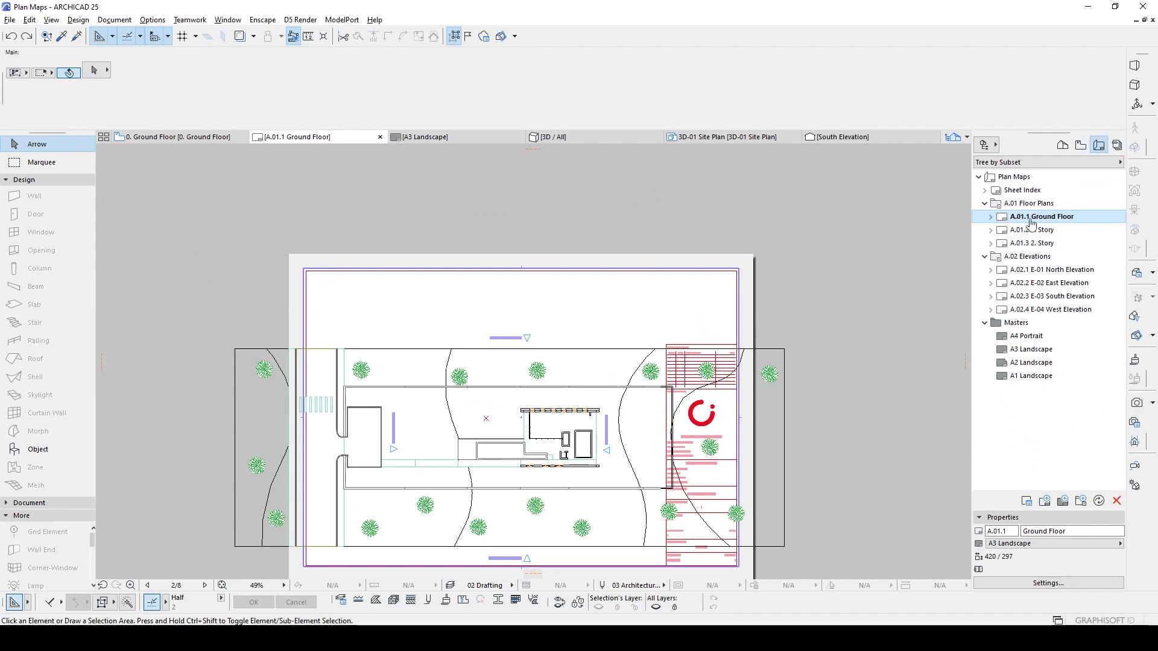
scroll(660, 190, down, 3)
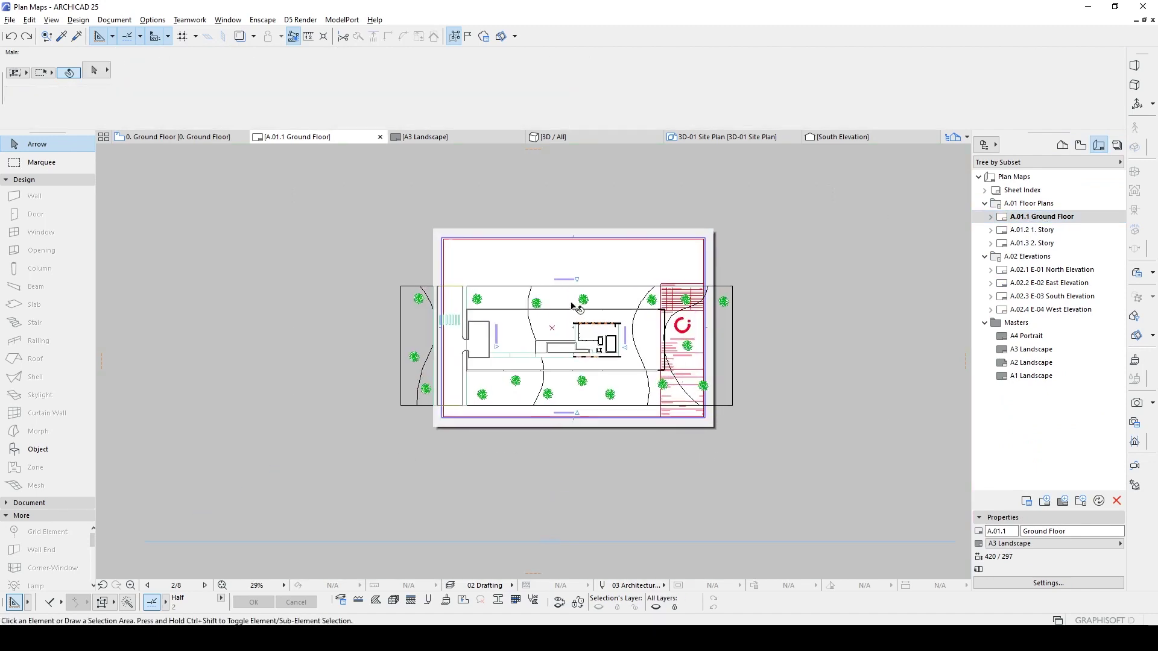
scroll(572, 306, up, 1)
scroll(633, 272, up, 2)
scroll(679, 241, up, 1)
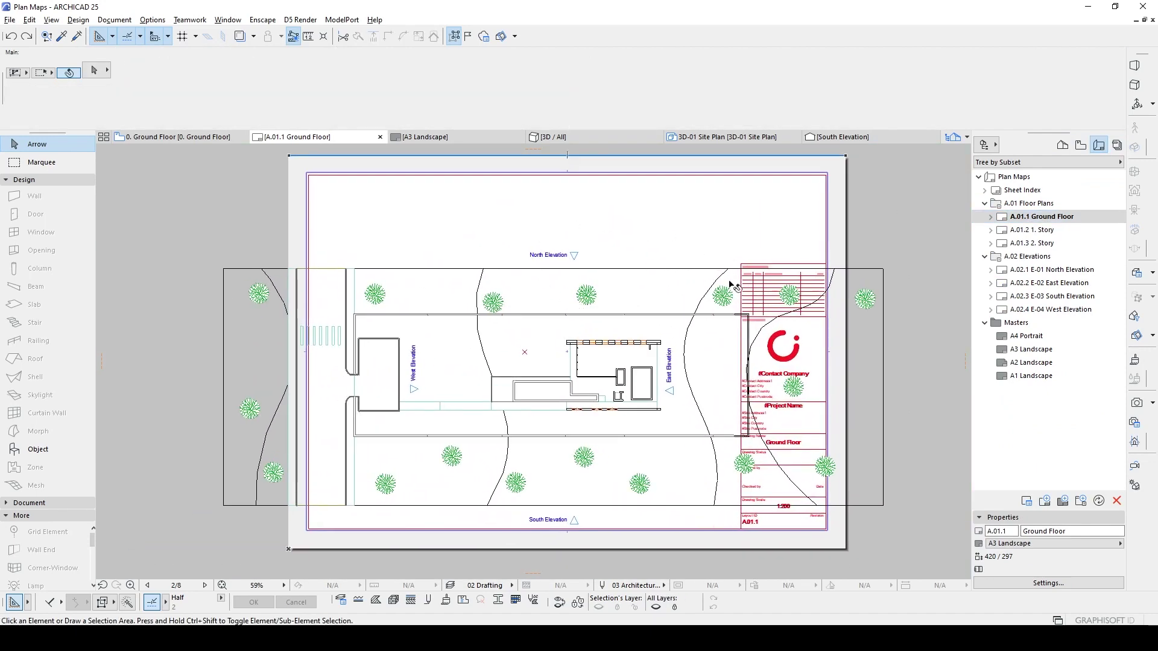
click(1062, 146)
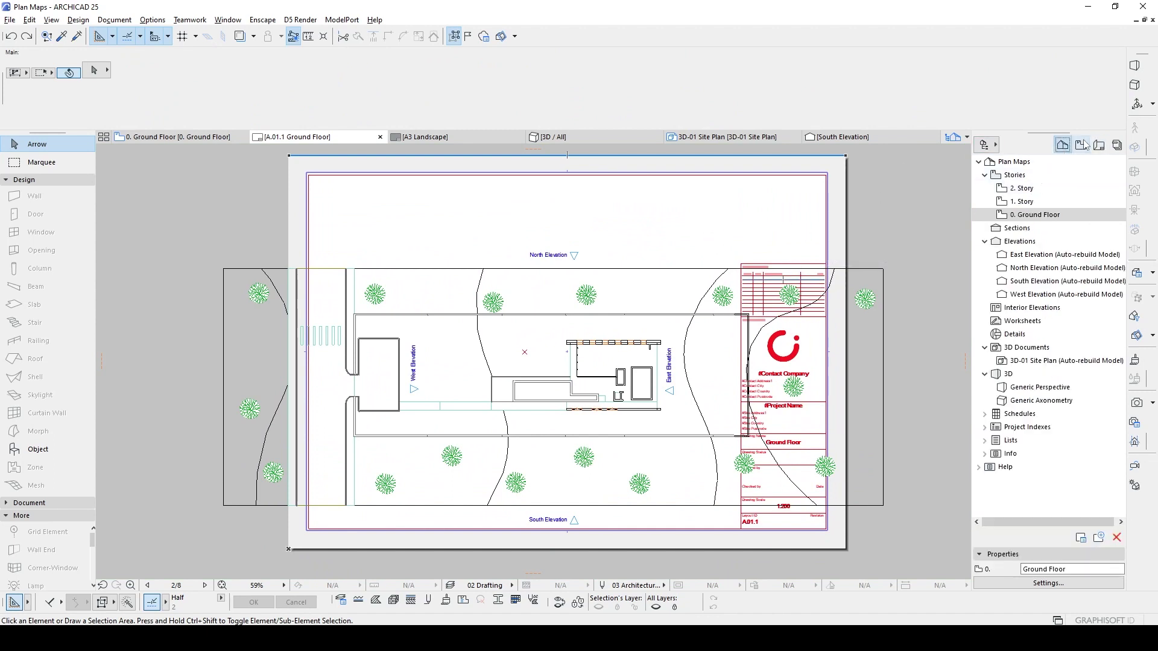
click(1083, 147)
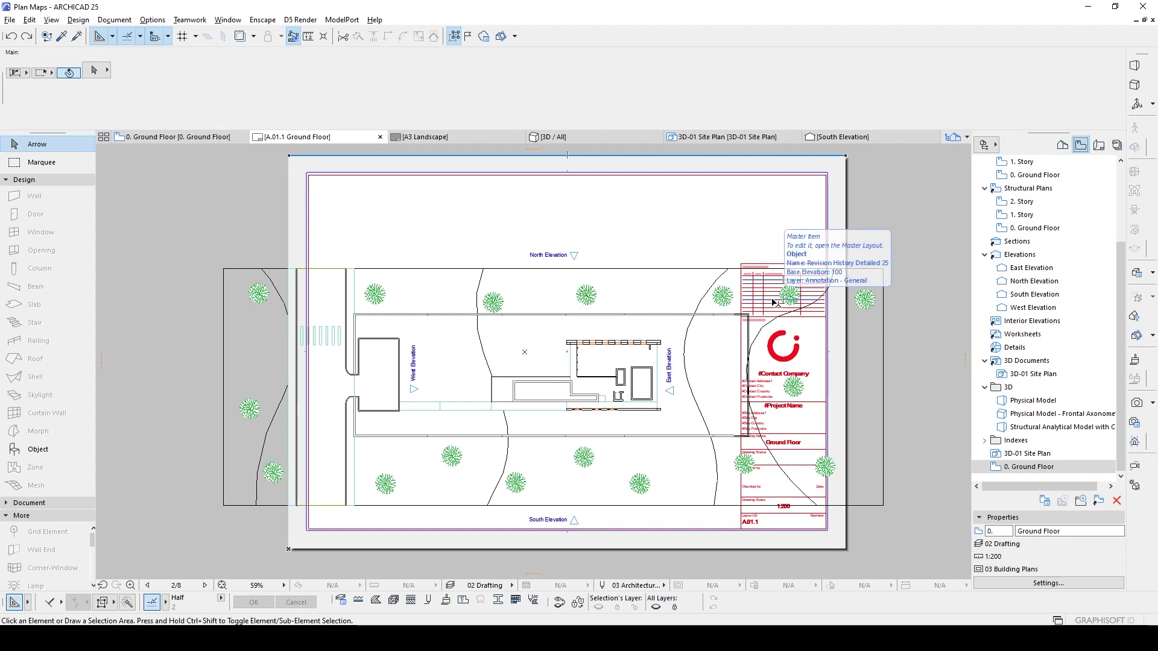
click(1062, 146)
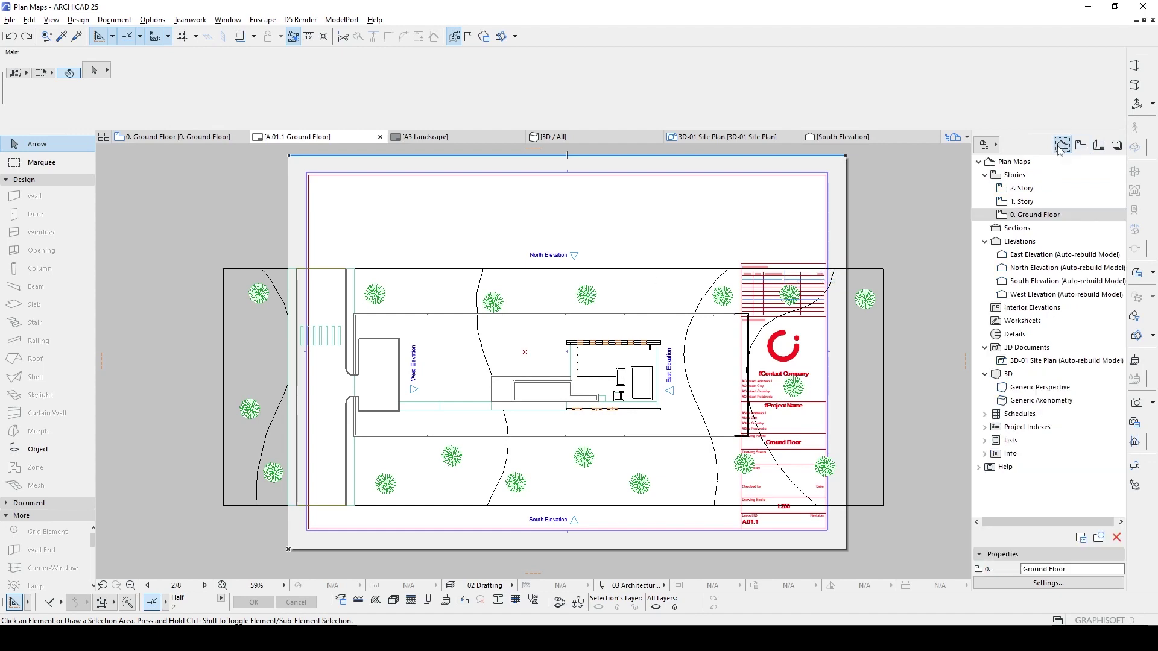
scroll(592, 360, up, 2)
scroll(383, 259, down, 2)
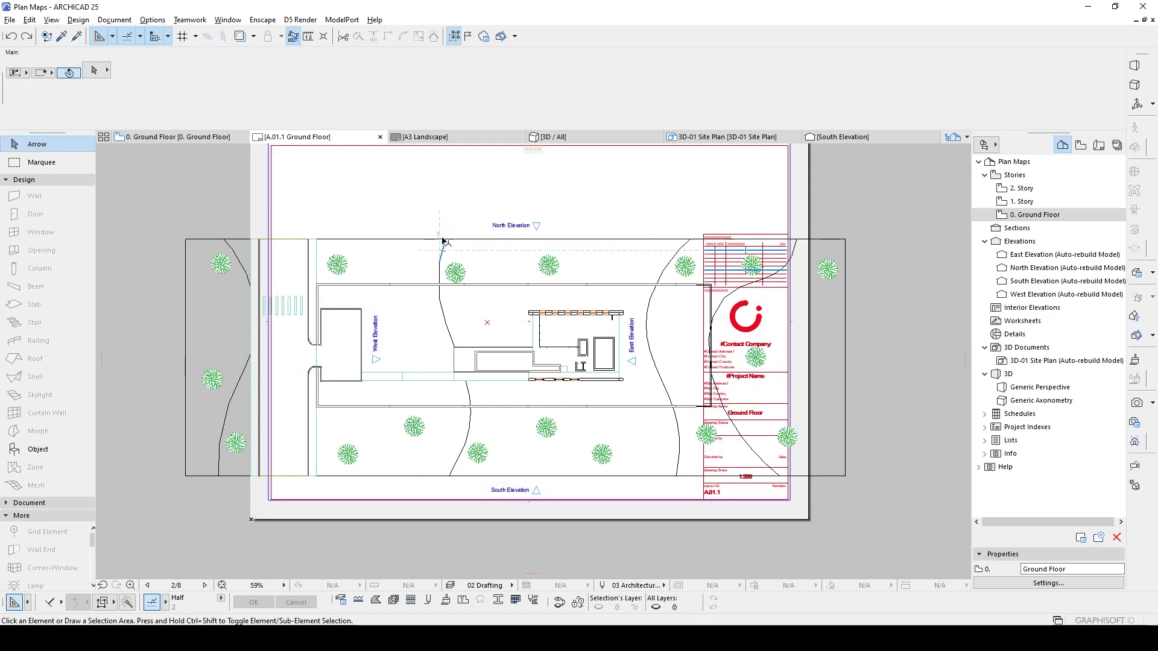
scroll(442, 241, up, 1)
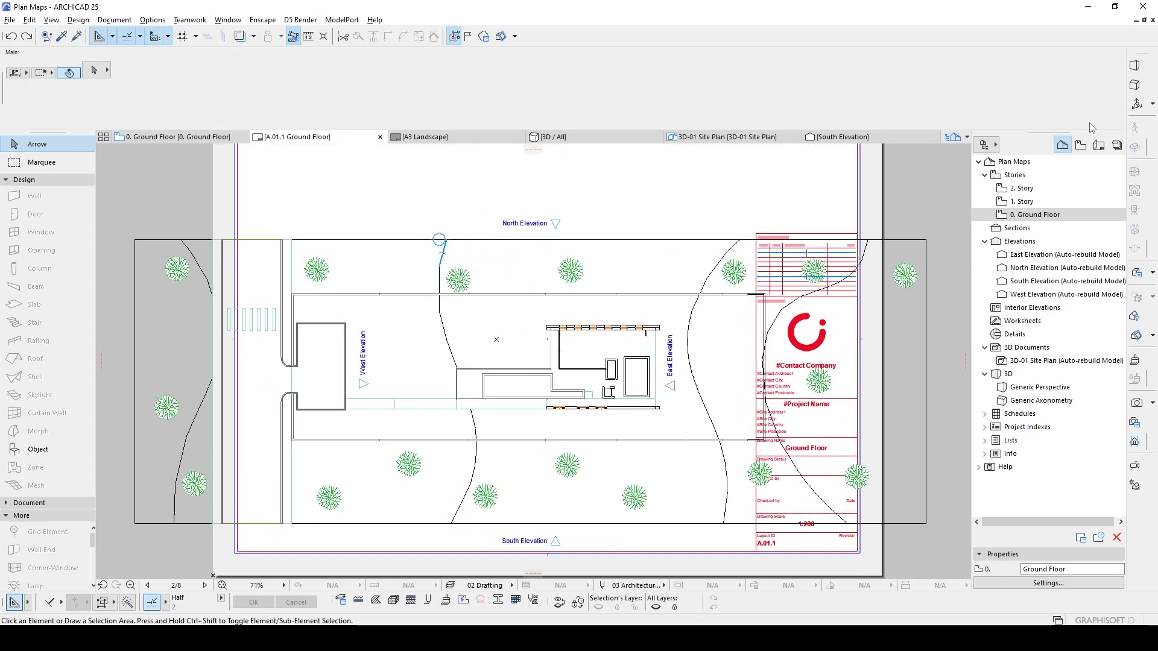
click(1081, 146)
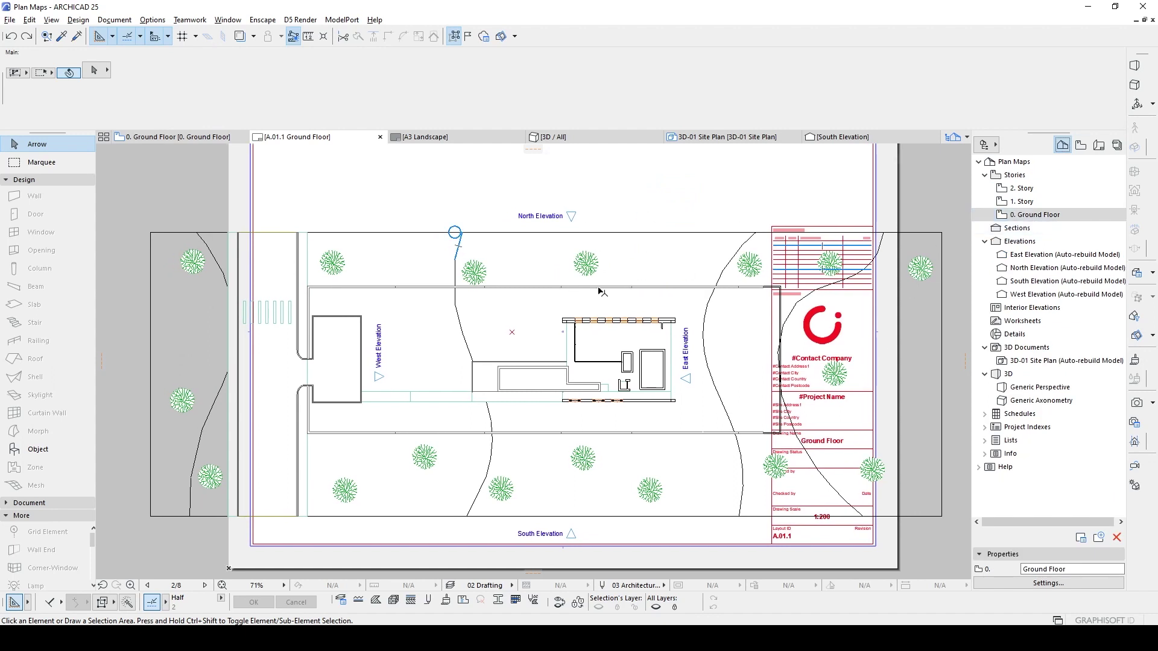
click(1080, 145)
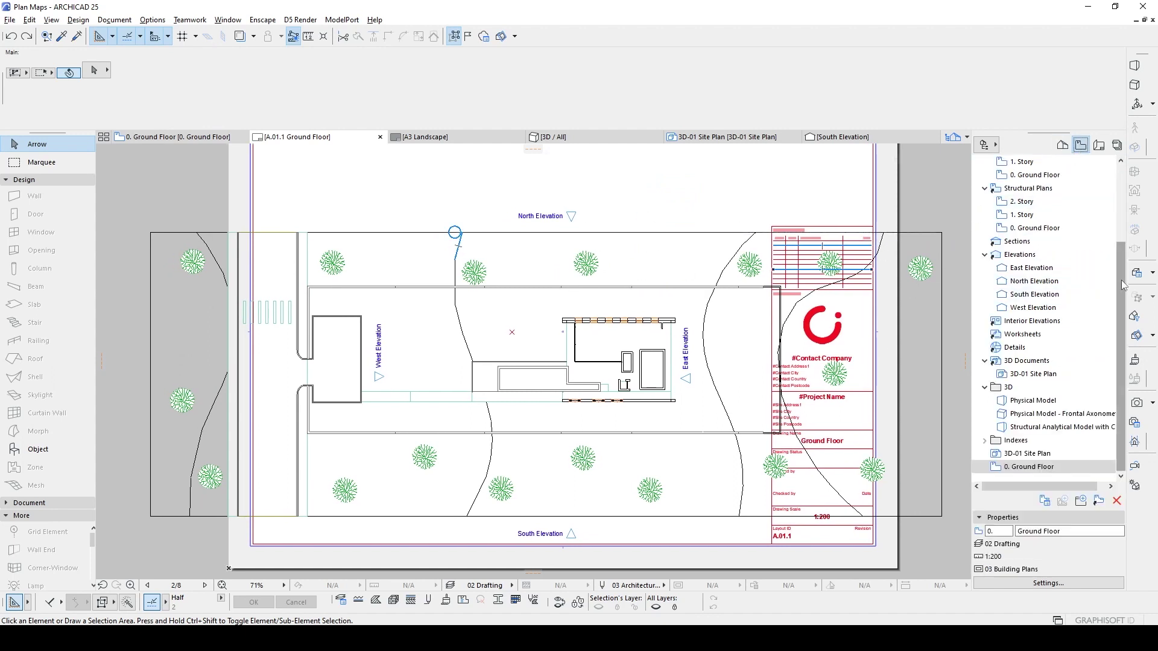
drag(1120, 280, 1121, 198)
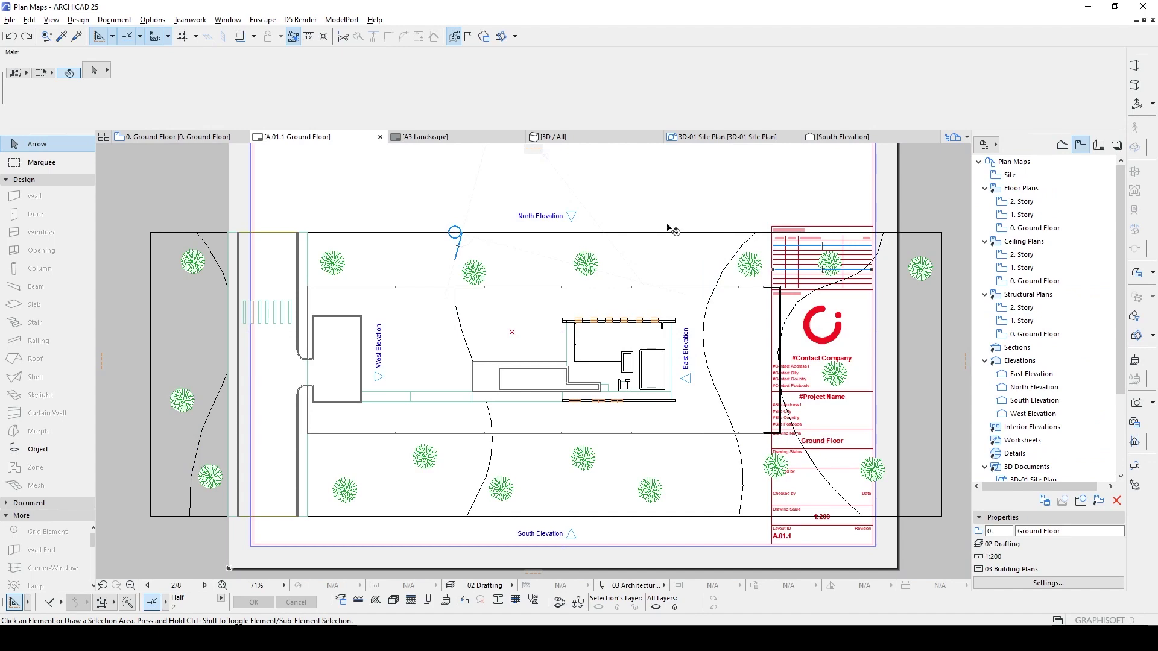
- Reopen the View Settings of the saved 0. Ground Floor view
right_click(1002, 228)
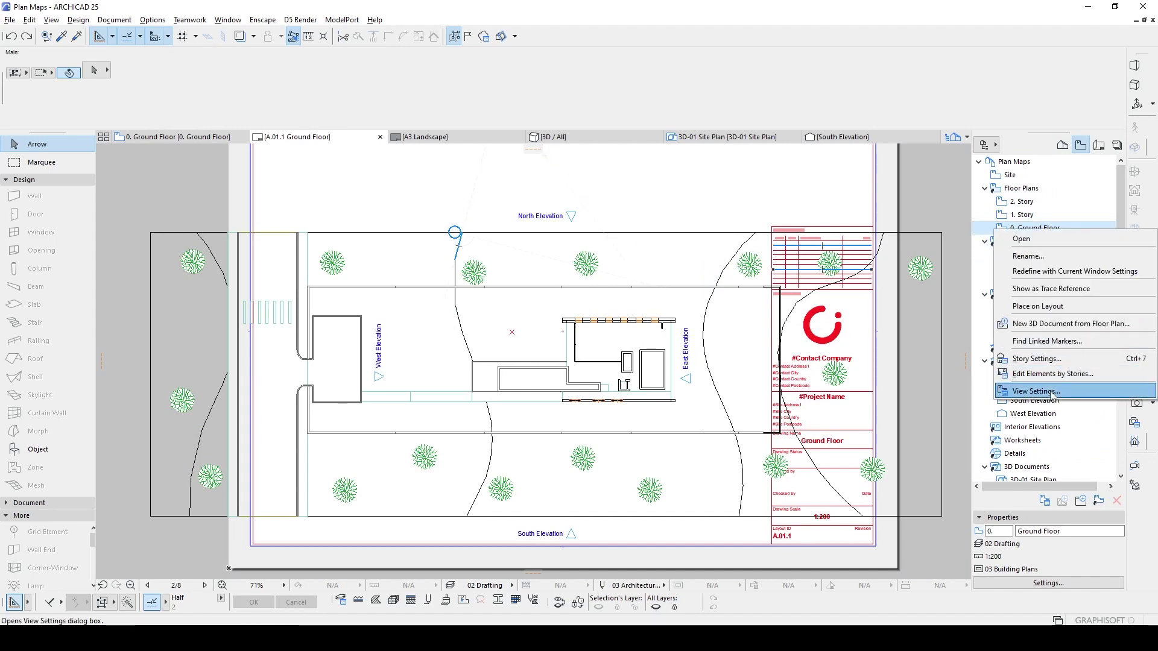
click(1031, 391)
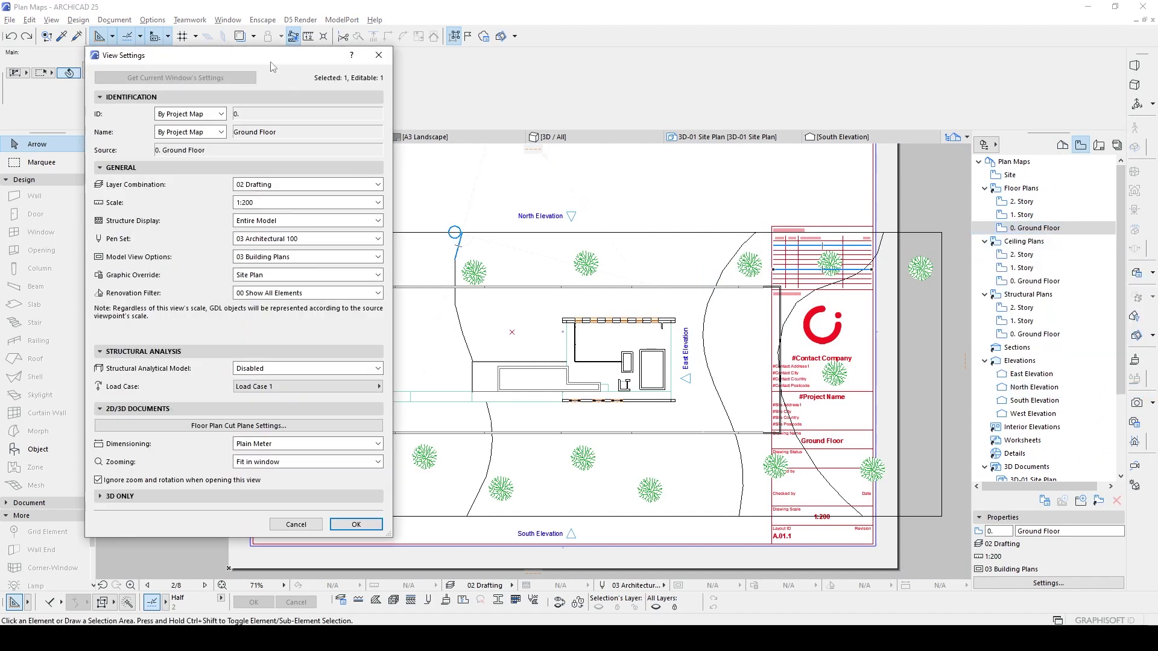
- Look at the Layer Combination list, close View Settings unchanged and select 0. Ground Floor
drag(269, 67, 340, 91)
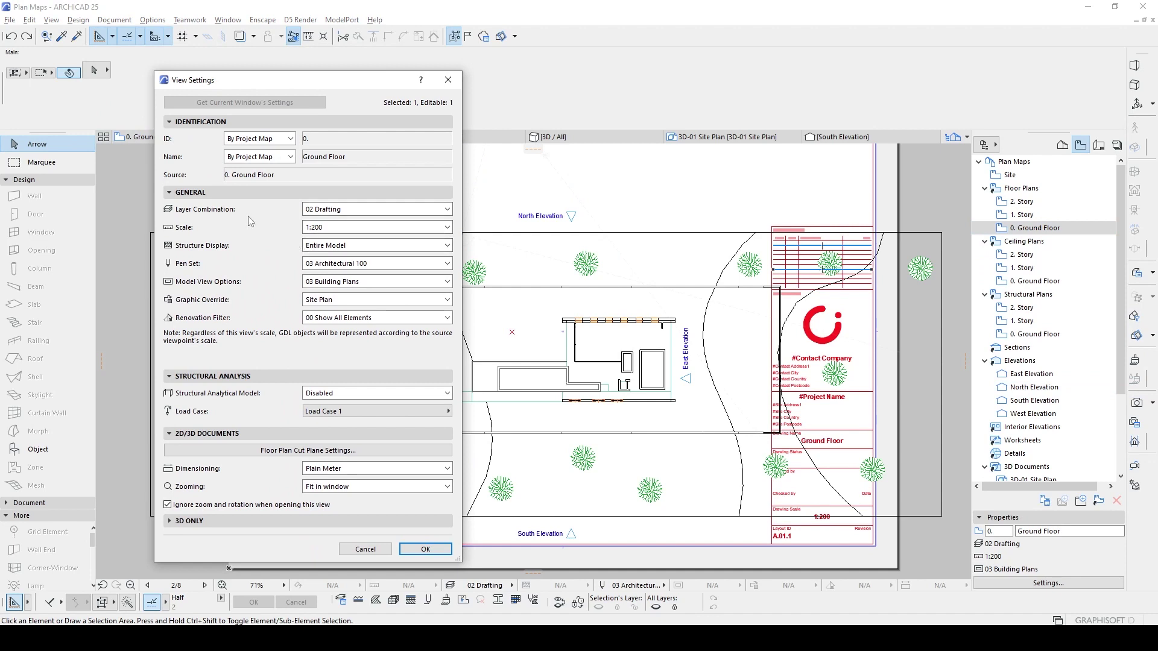
click(434, 209)
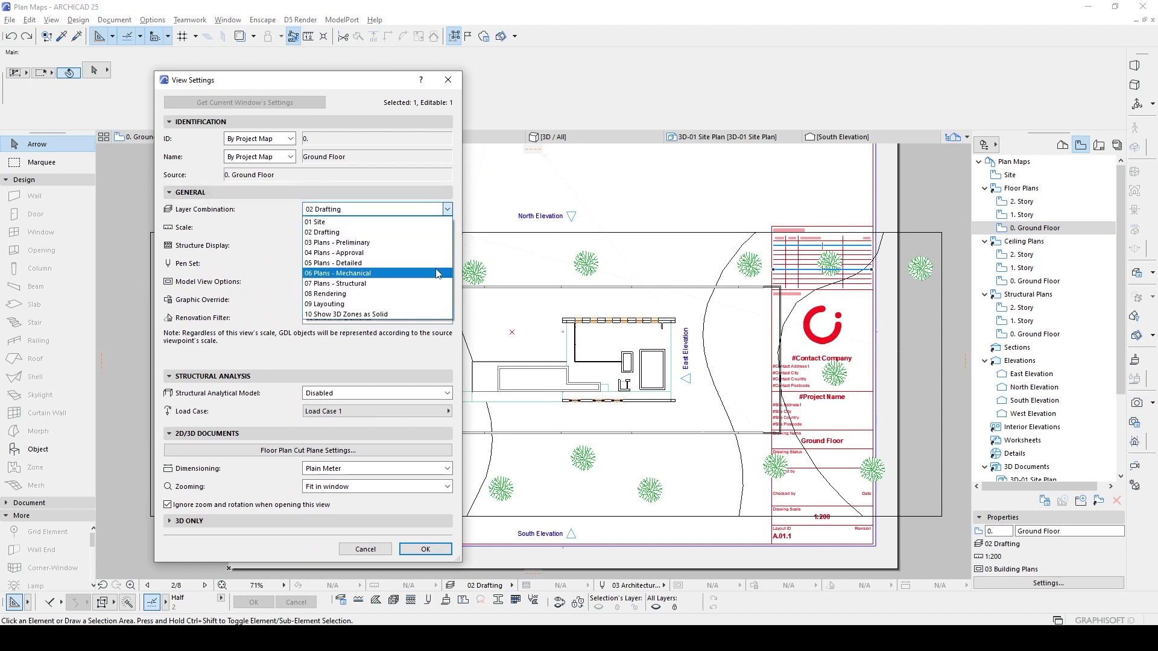
click(447, 82)
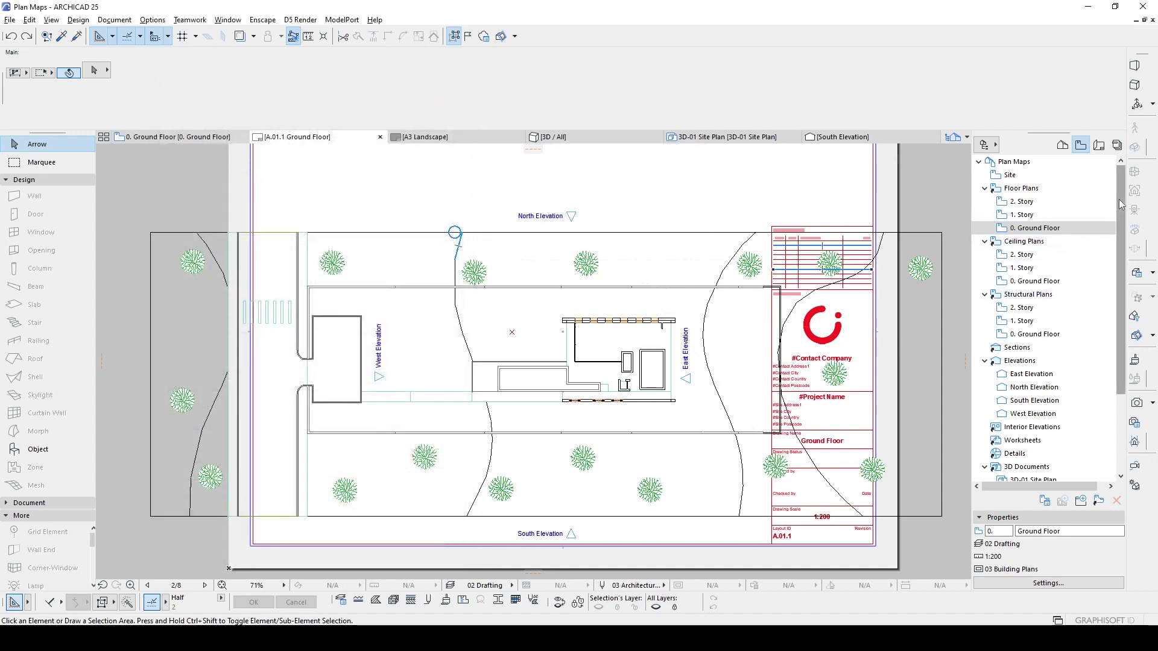
scroll(1121, 203, down, 3)
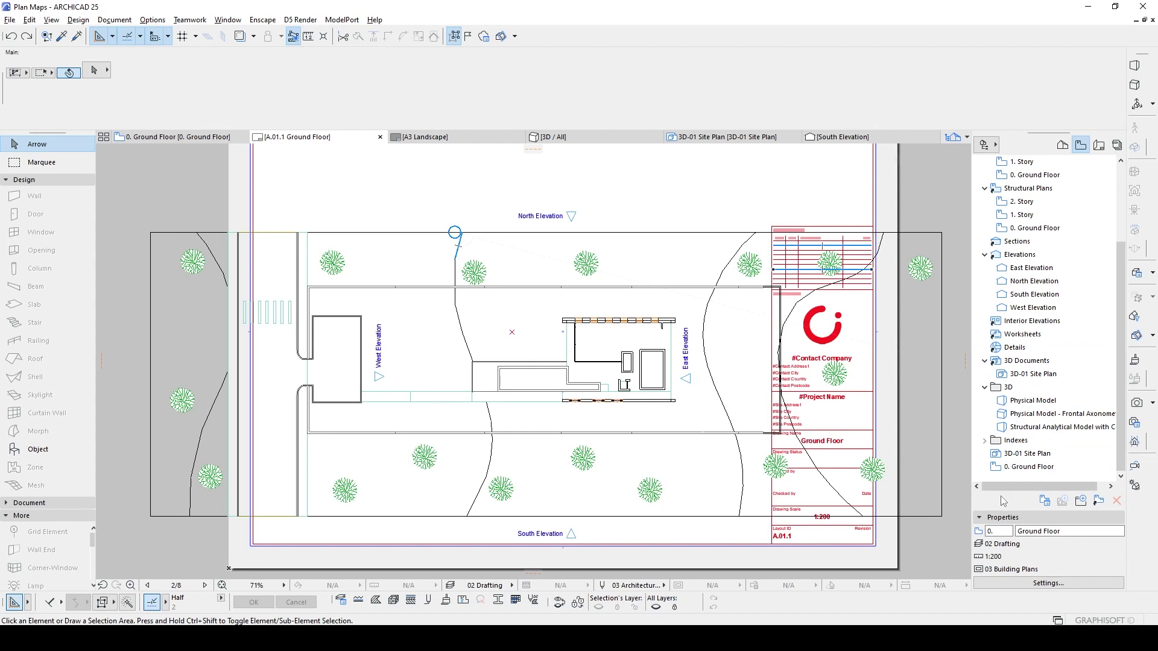
click(1036, 468)
- Duplicate the 0. Ground Floor view and rename the copy 'Ground Floor TYPE 2'
right_click(1029, 469)
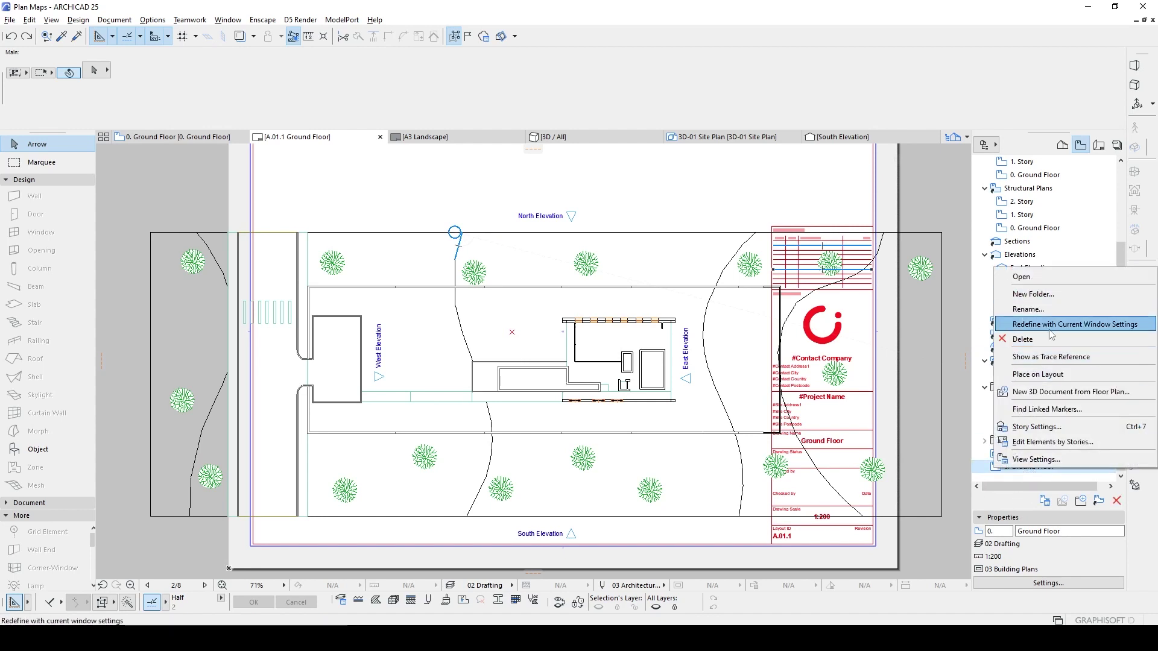
click(1119, 250)
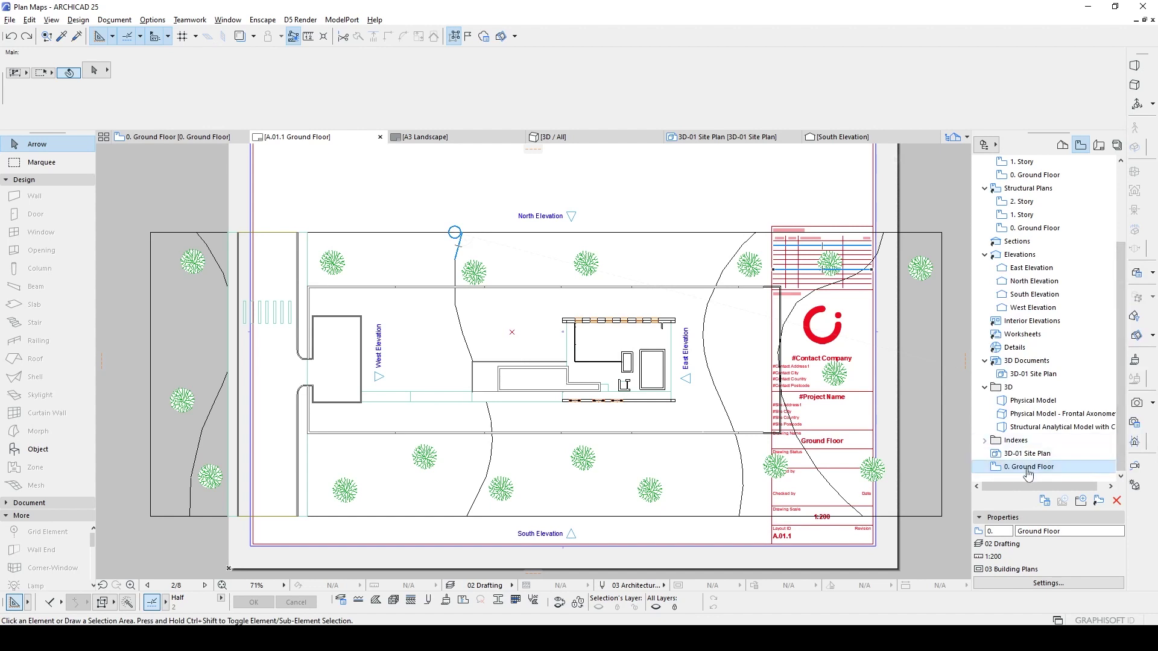
drag(1024, 471, 1027, 464)
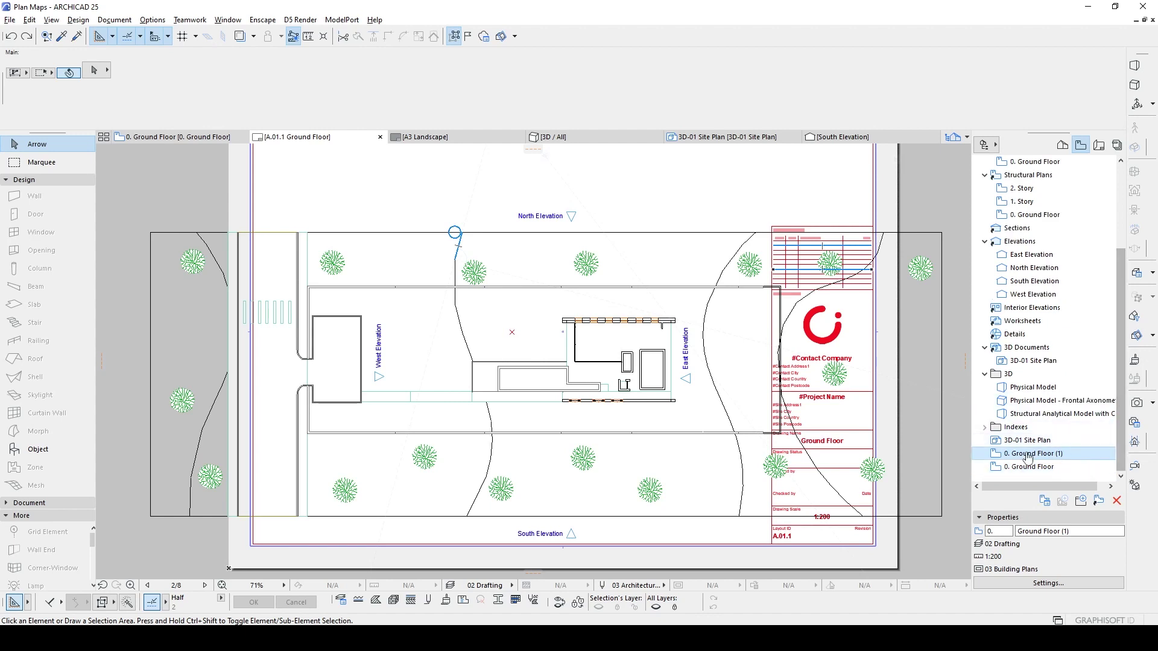
double_click(1059, 533)
text(2)
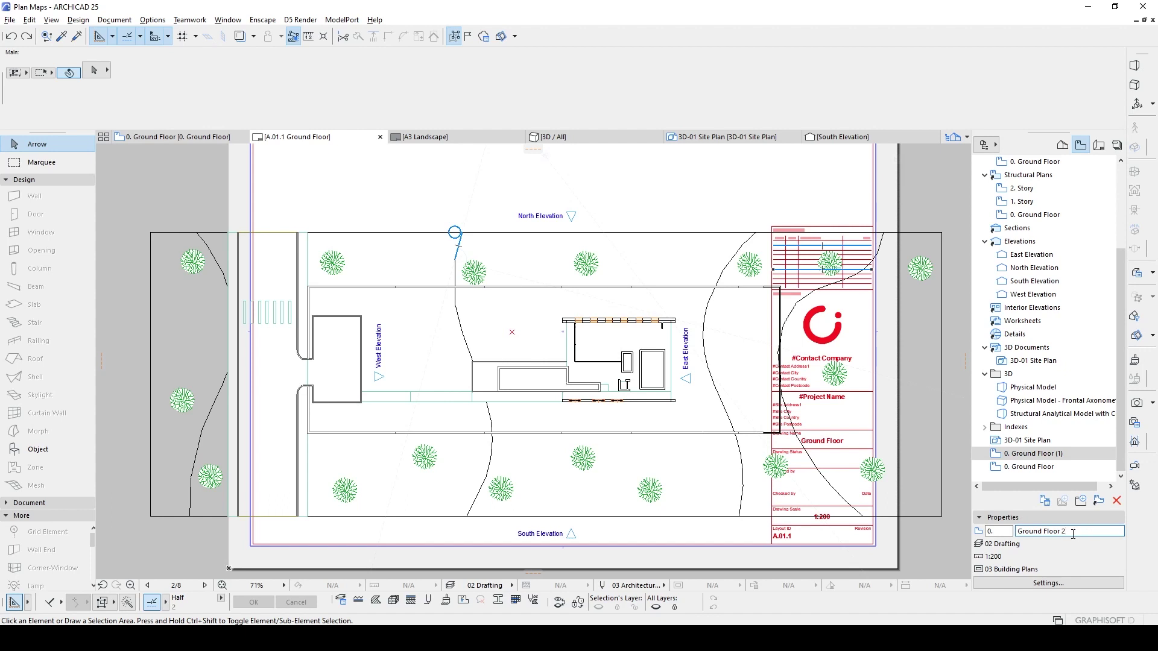
key(Return)
text(TYPE)
key(Return)
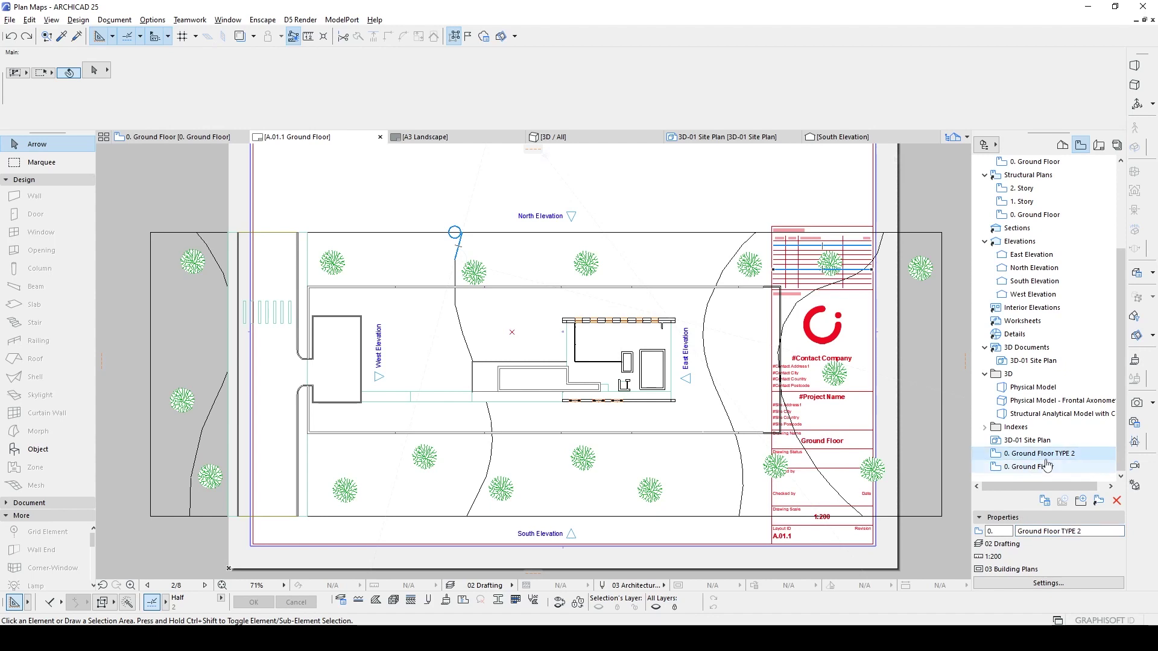
- Give the Ground Floor TYPE 2 view the 01 Site layer combination
right_click(1050, 457)
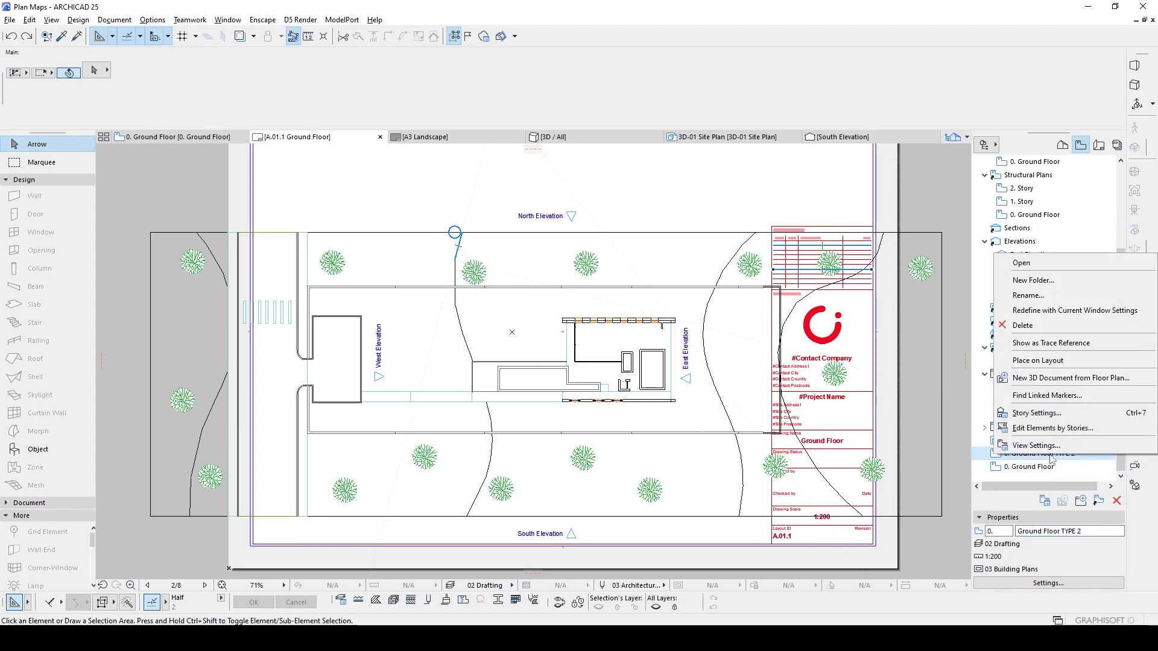
click(1036, 447)
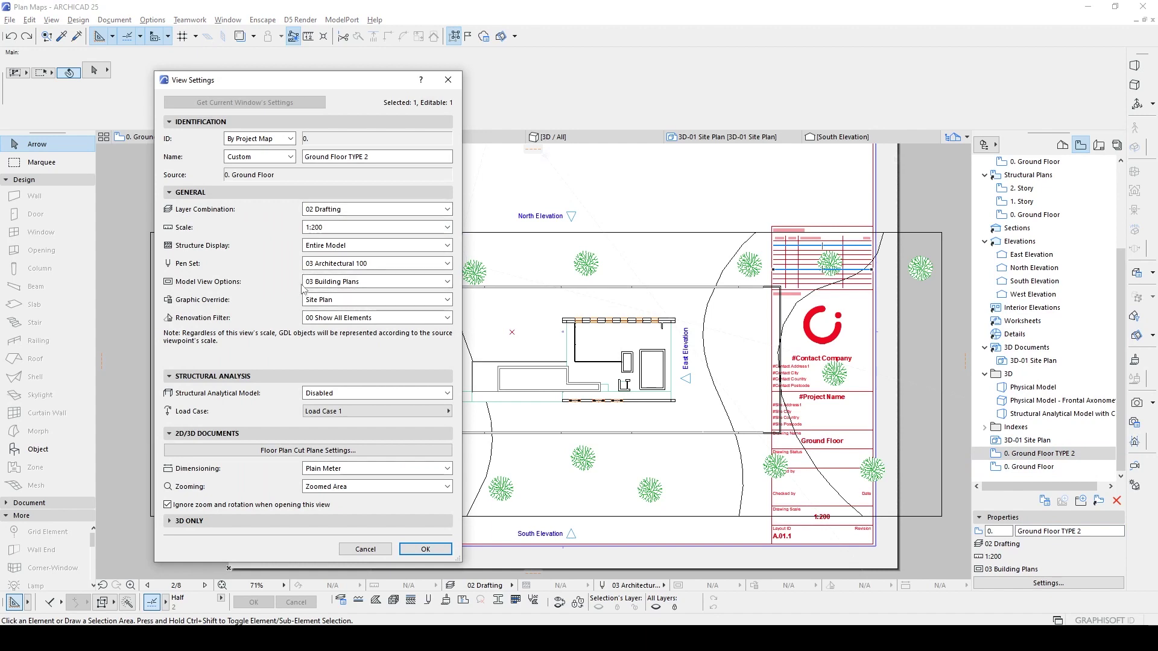
click(331, 209)
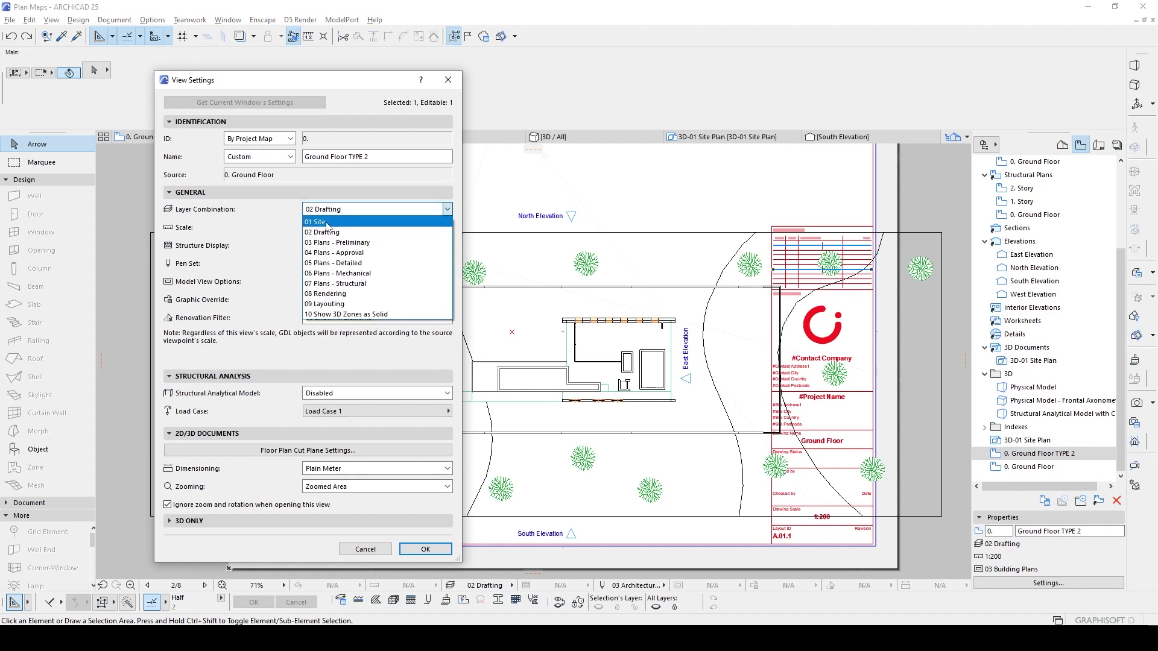
click(320, 222)
click(424, 548)
- Review the original 0. Ground Floor view's settings and close them unchanged
click(1029, 466)
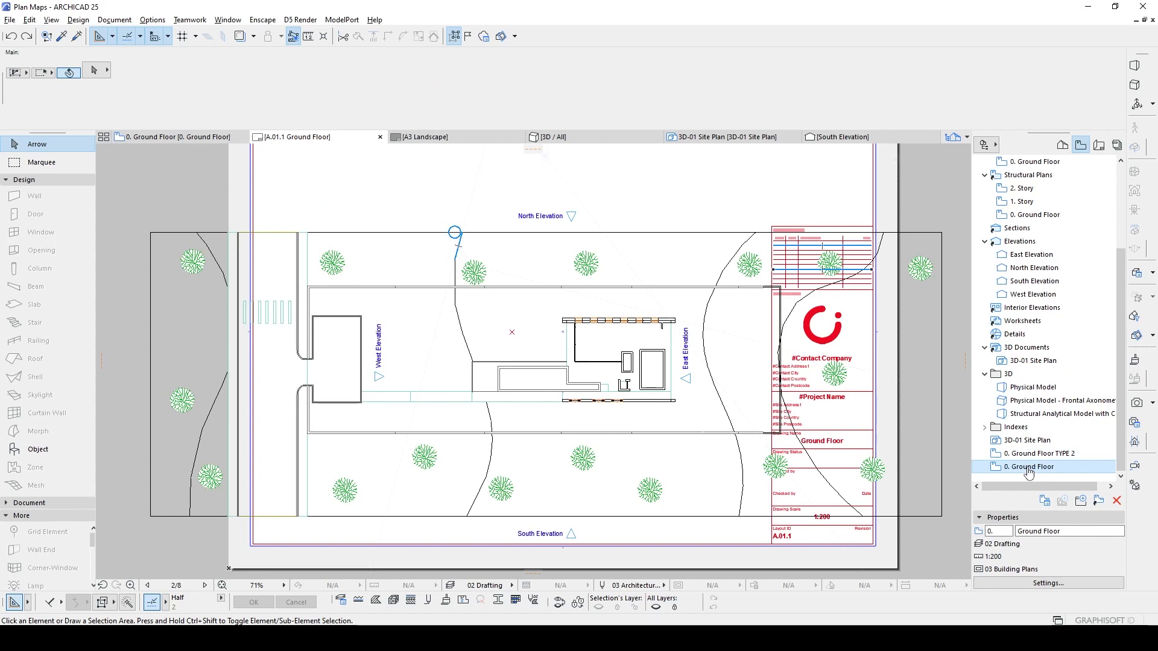
right_click(1029, 466)
click(1040, 434)
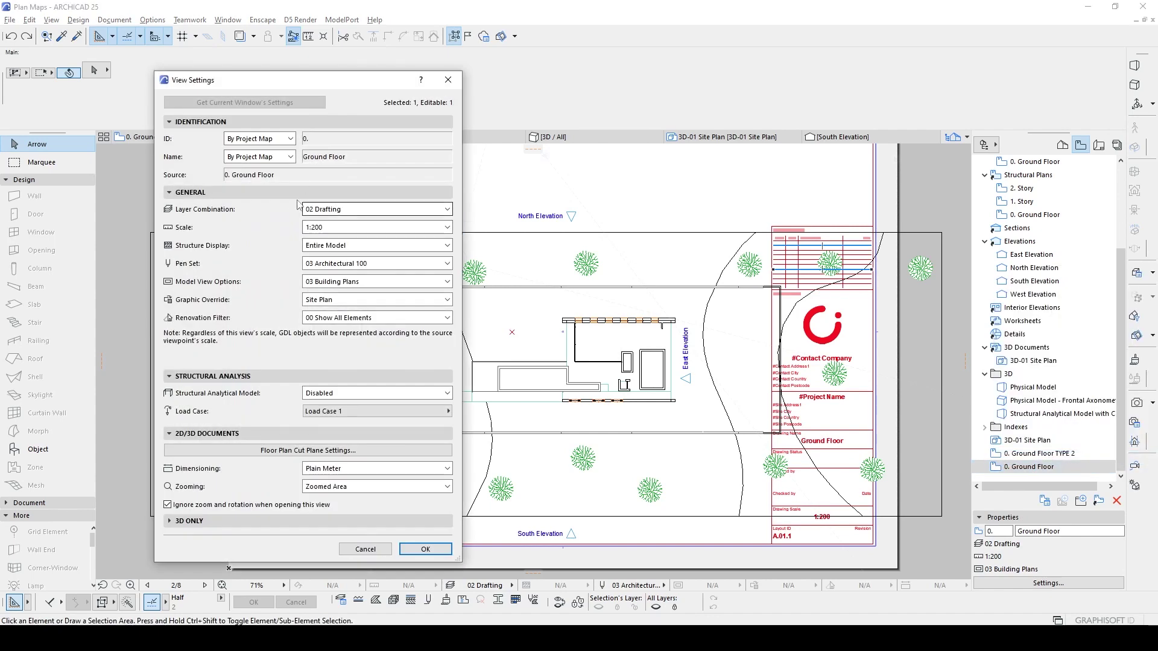
click(448, 80)
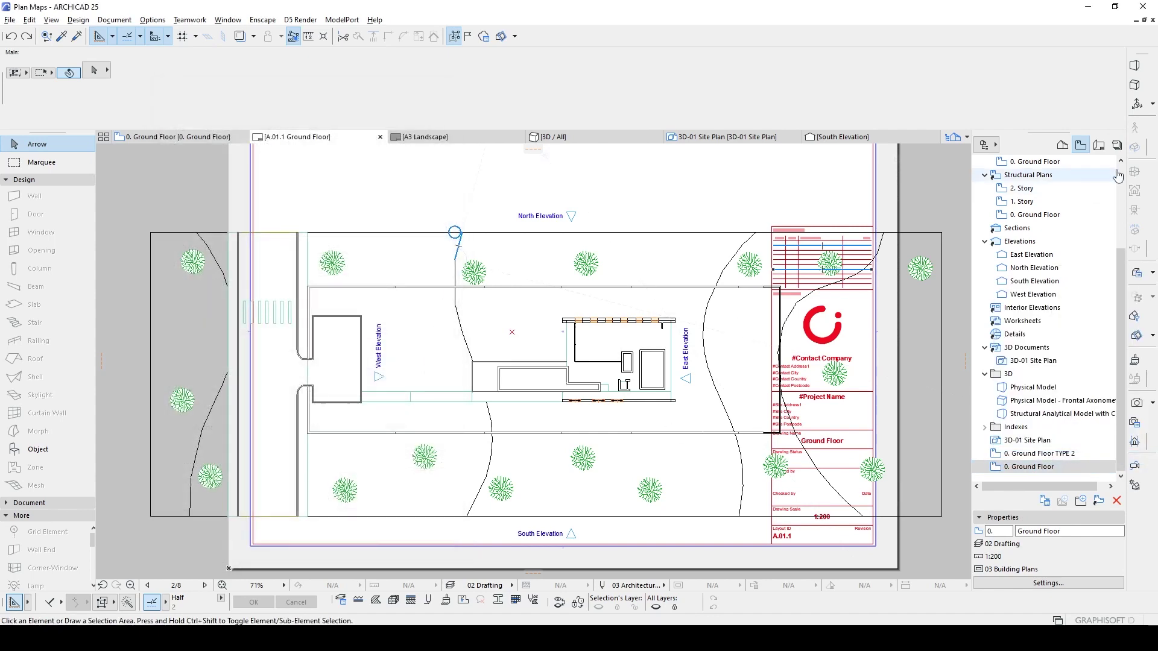
- Place the Ground Floor TYPE 2 view from the View Map onto layout A.01.1
click(1100, 146)
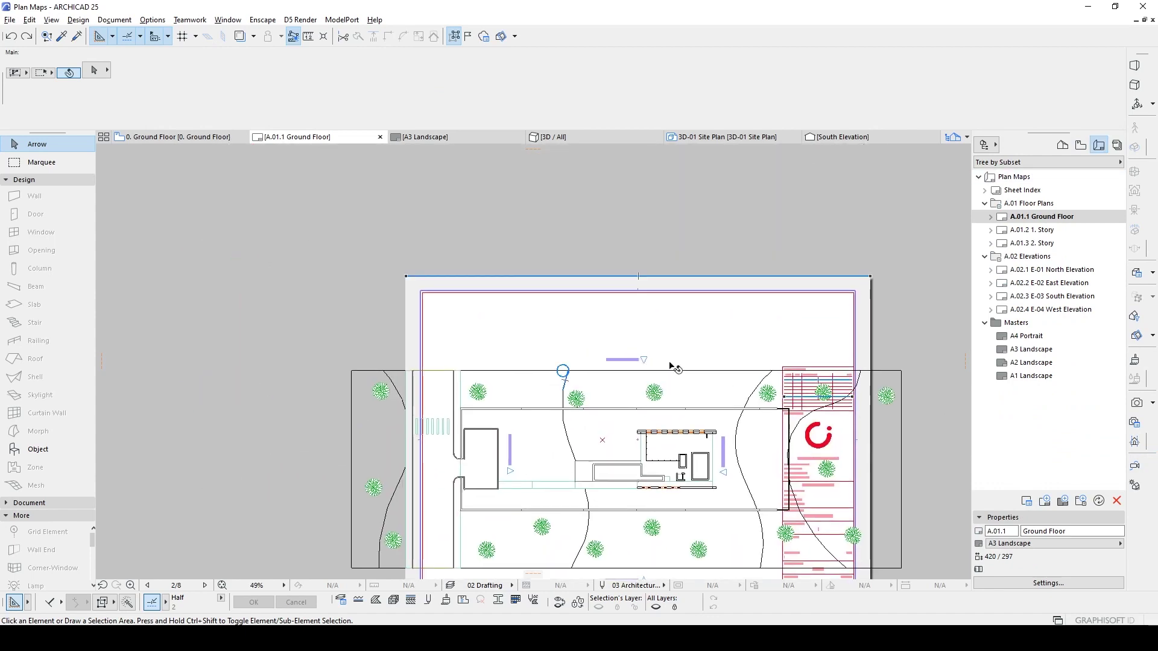
click(1080, 146)
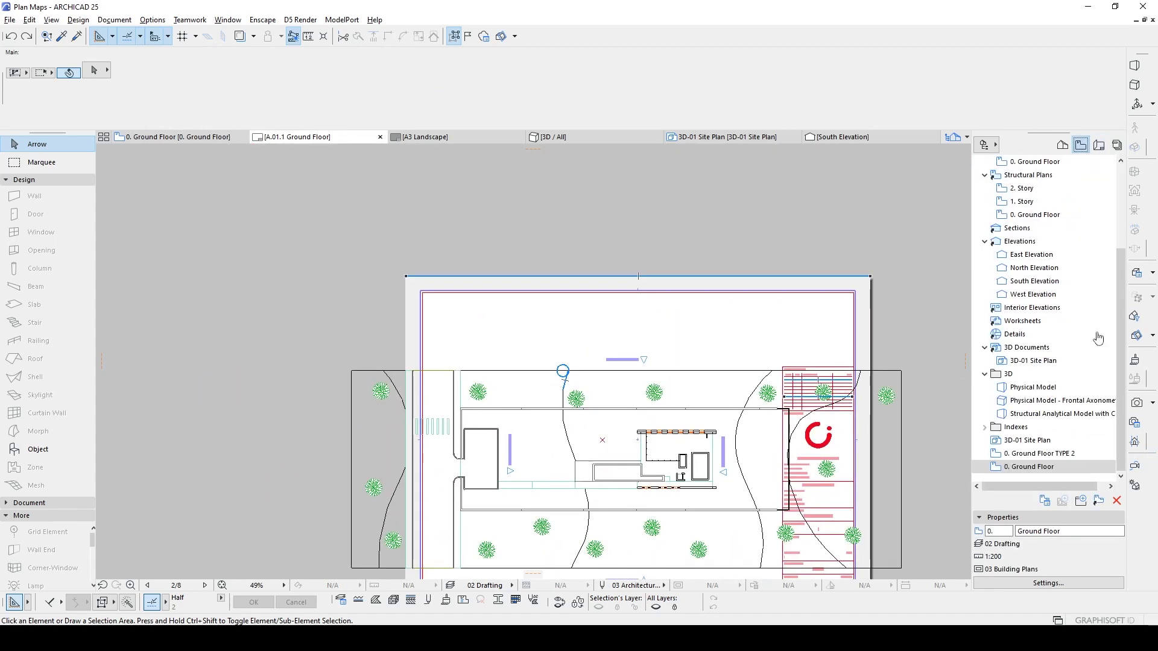
click(1039, 459)
scroll(624, 217, down, 2)
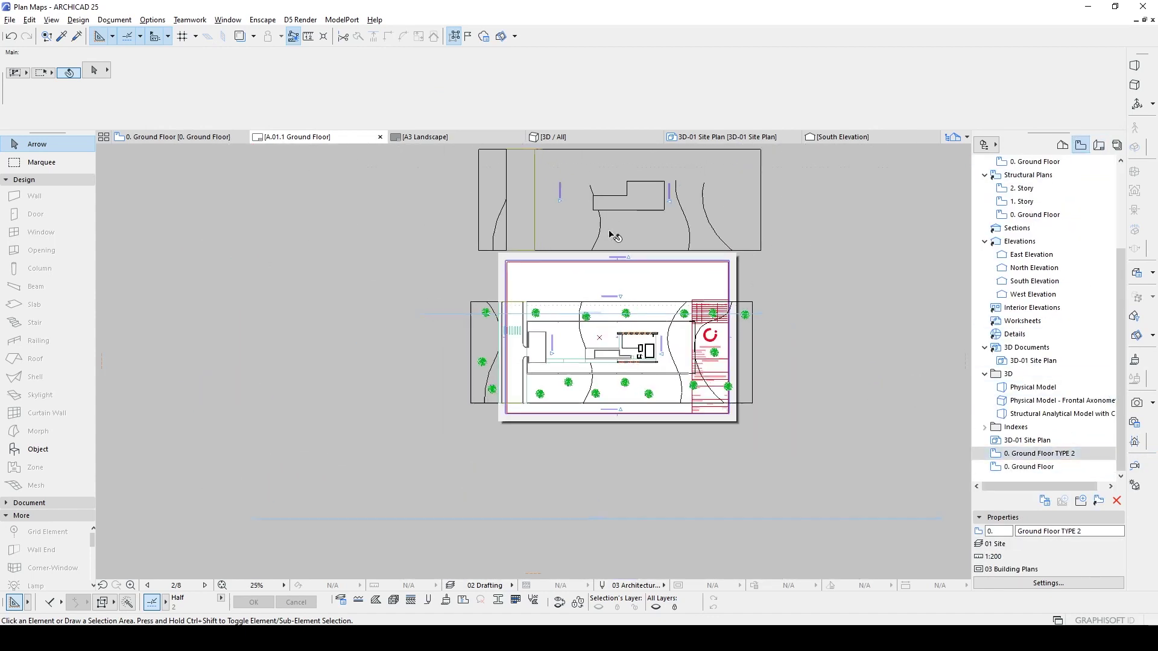
mouse_move(1039, 460)
mouse_down()
mouse_move(624, 210)
mouse_move(624, 269)
mouse_up()
scroll(622, 221, up, 1)
click(825, 266)
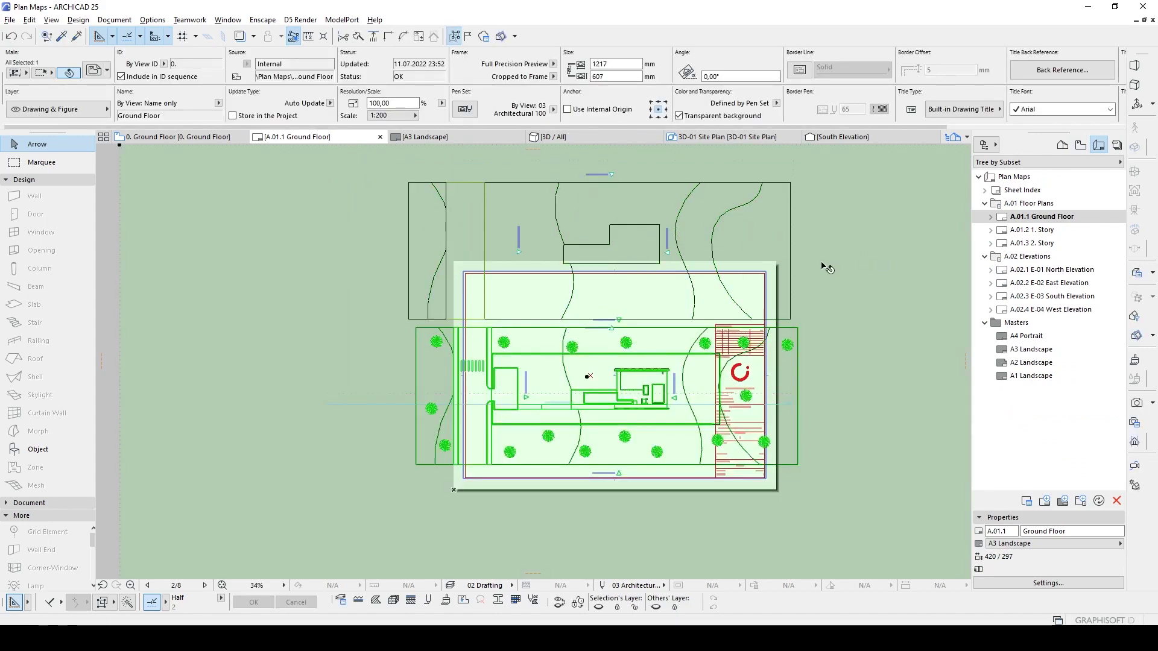
key(Escape)
scroll(697, 271, down, 1)
scroll(651, 274, up, 2)
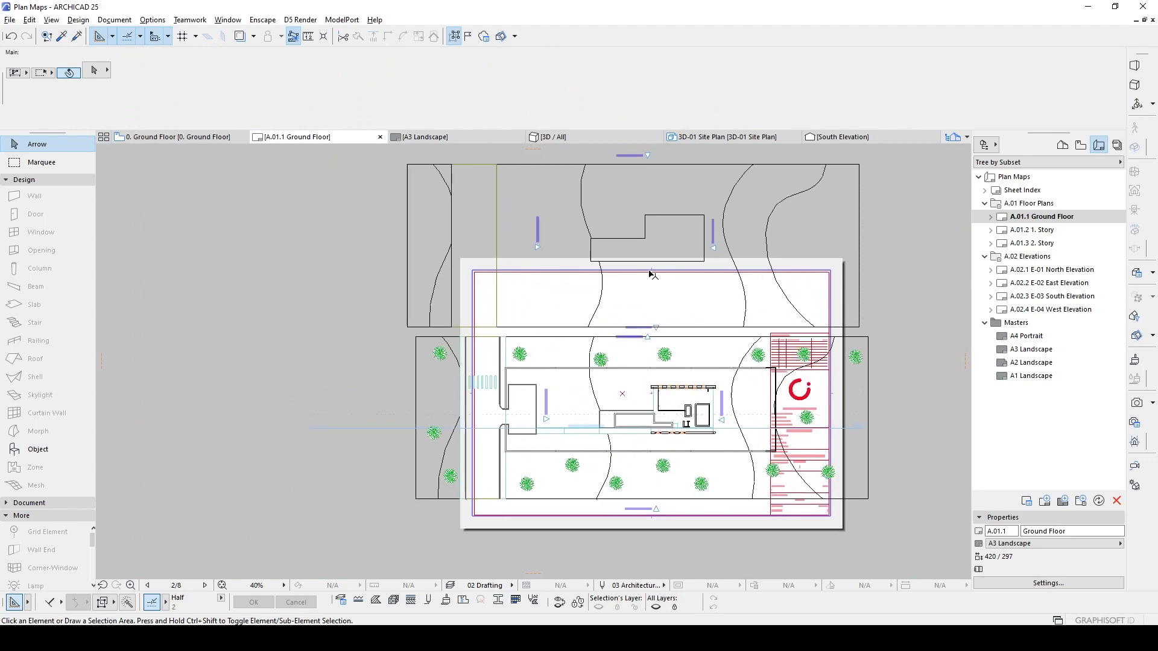
scroll(649, 275, up, 1)
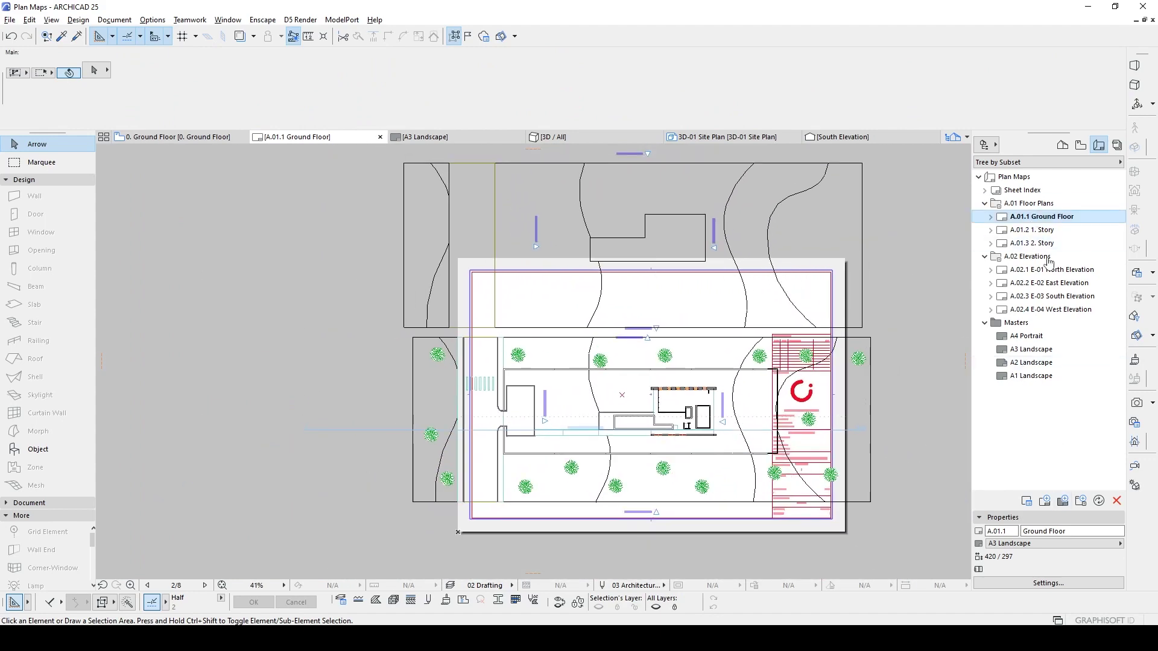
- Set the layout's master to A1 Landscape and move the drawing toward the upper right
click(1022, 543)
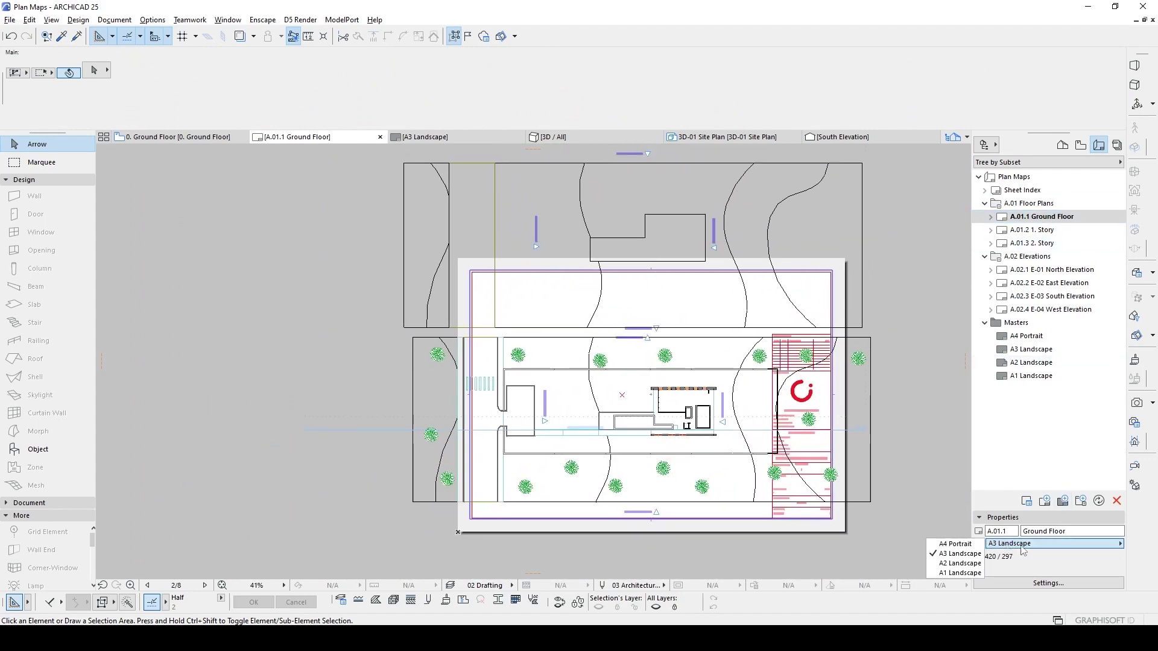
click(959, 573)
click(715, 394)
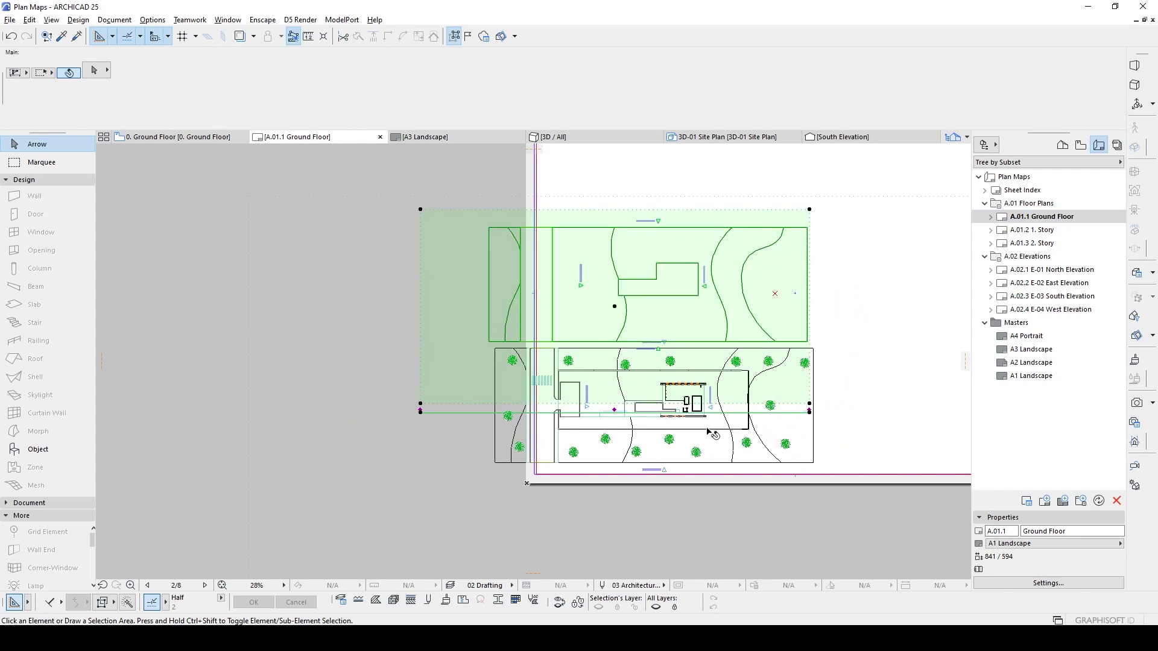
drag(630, 356, 811, 279)
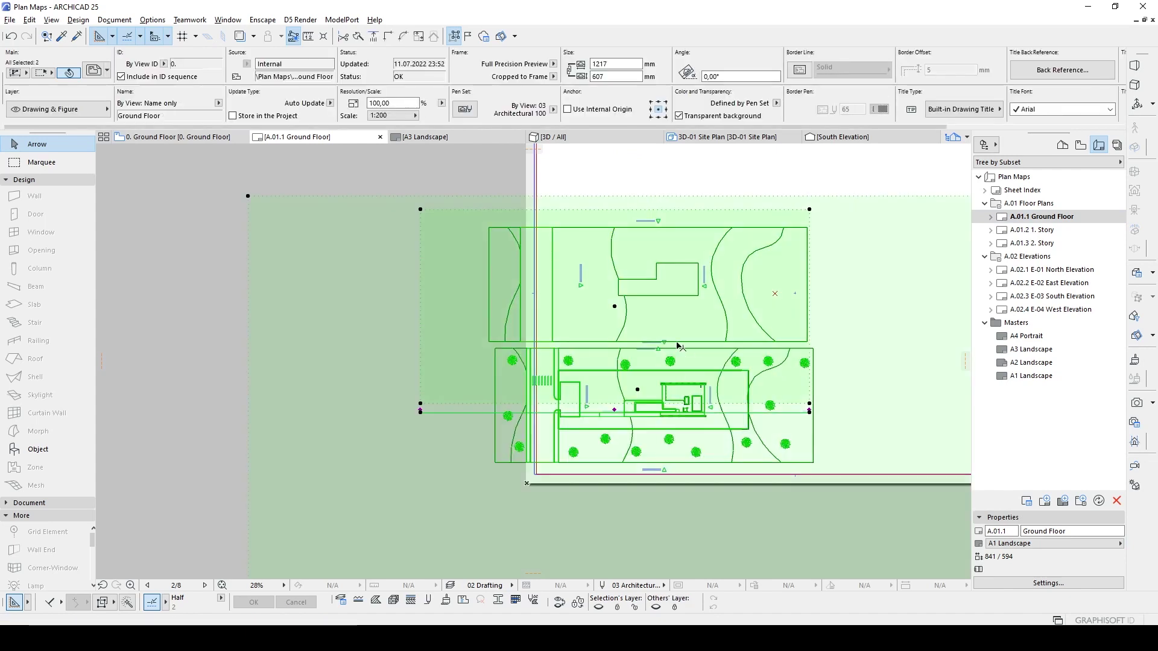
click(810, 280)
click(602, 328)
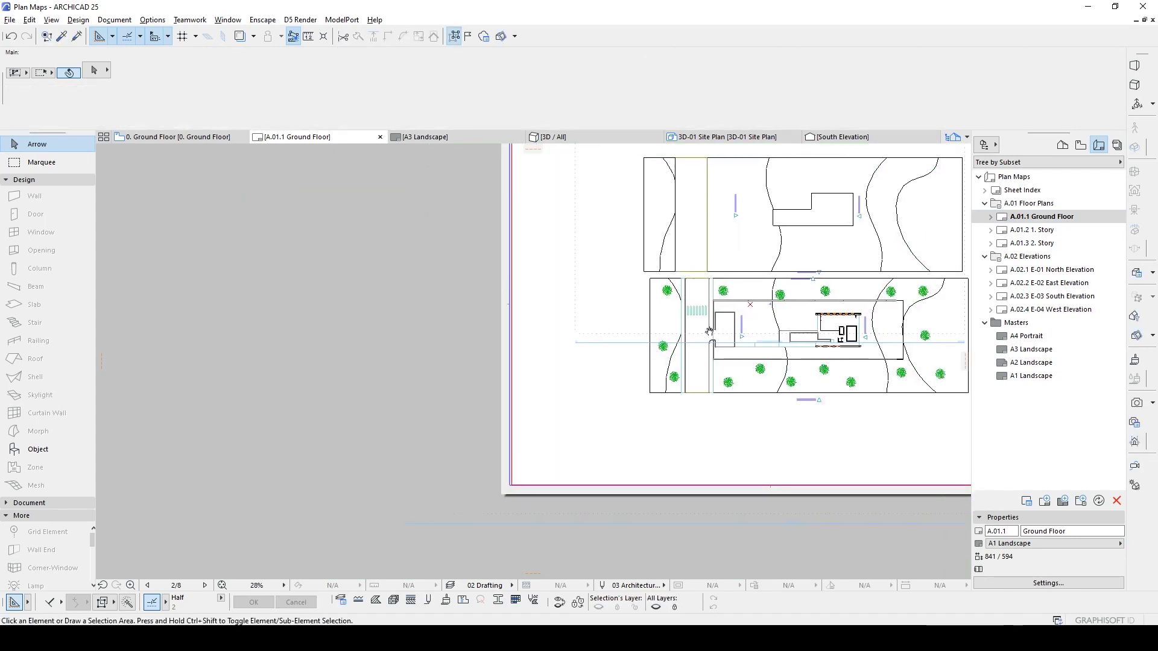
scroll(723, 337, up, 2)
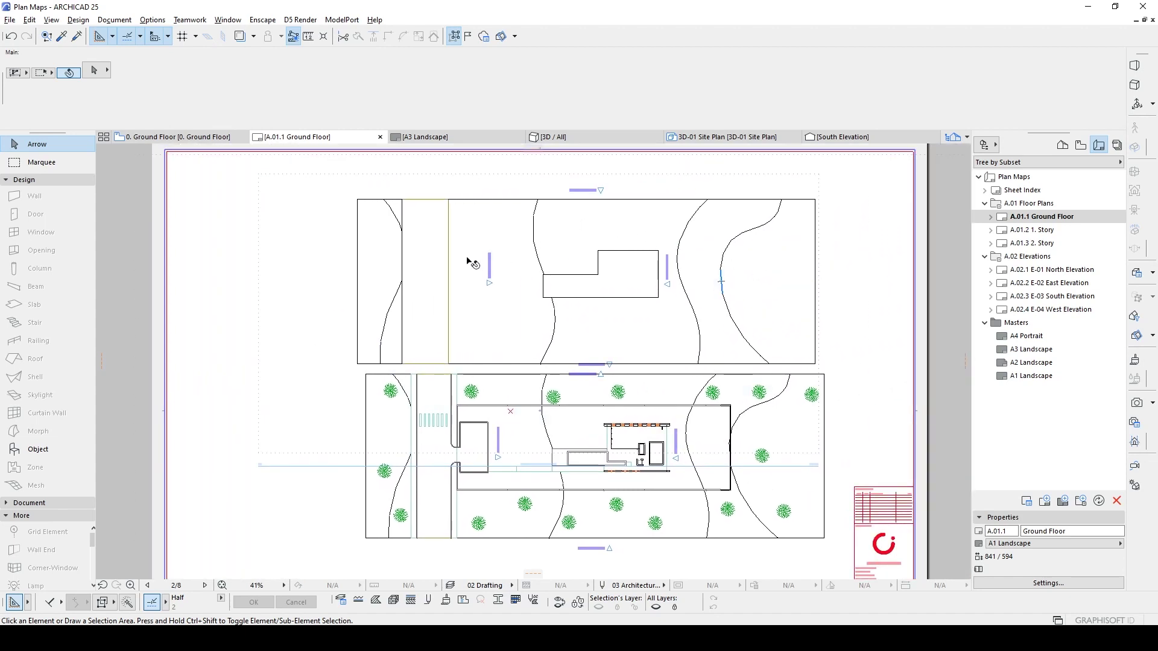
- Delete the placed drawings from layout A.01.1 and return to the 0. Ground Floor story in the Project Map
click(1080, 144)
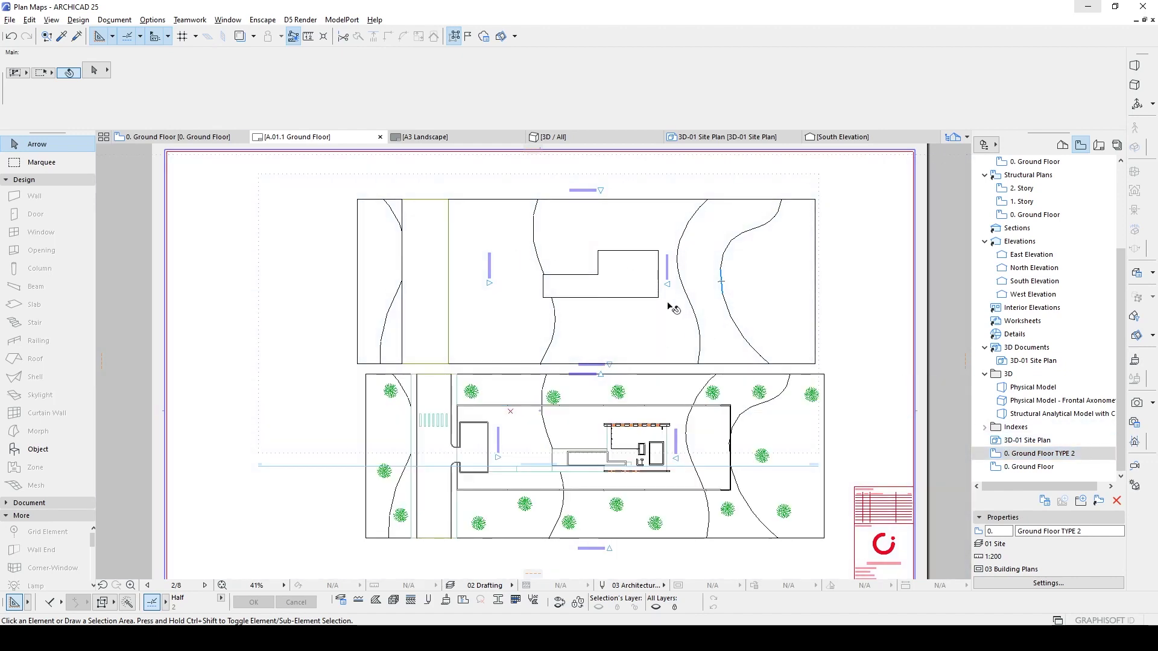
click(671, 308)
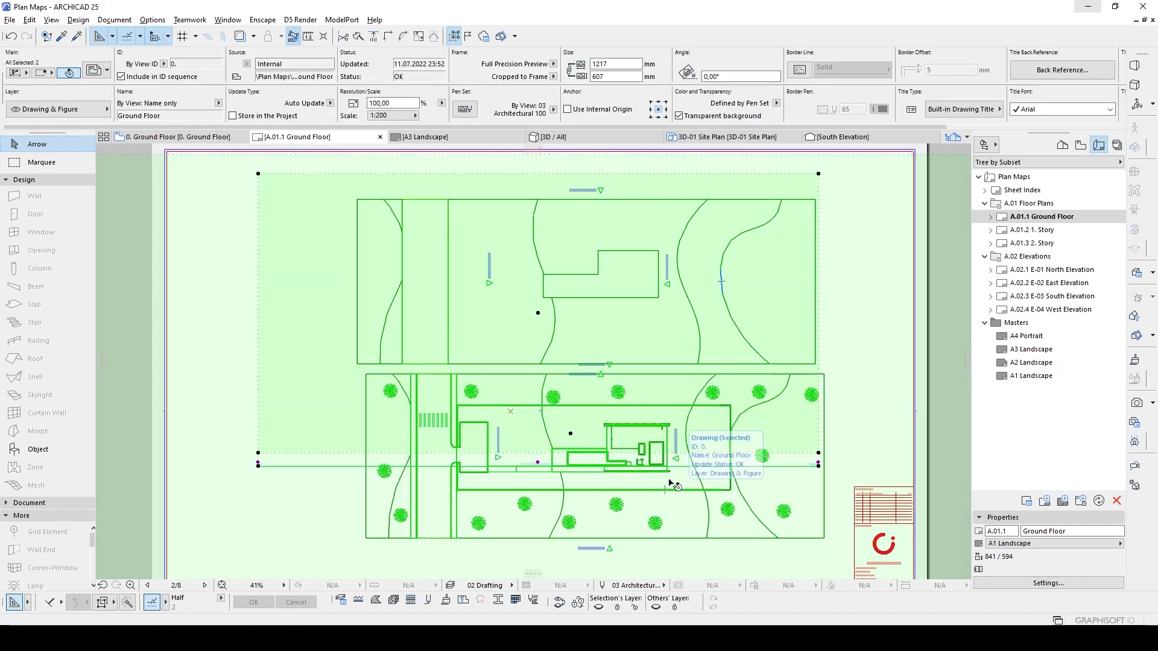
key(Delete)
scroll(566, 322, down, 3)
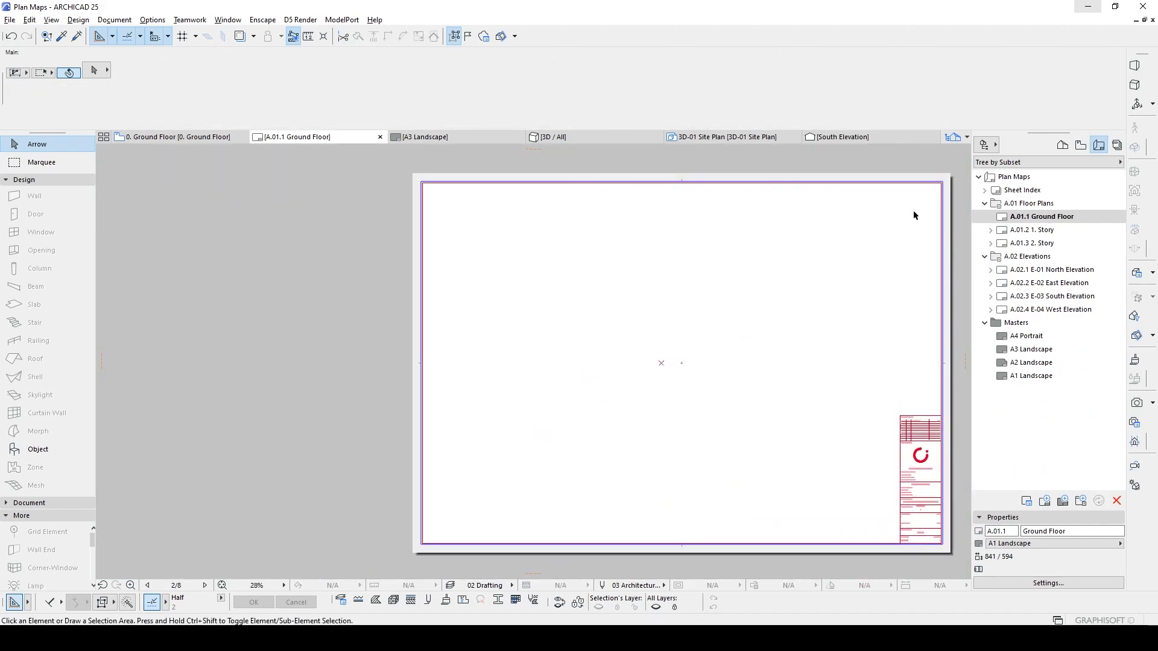
click(1063, 145)
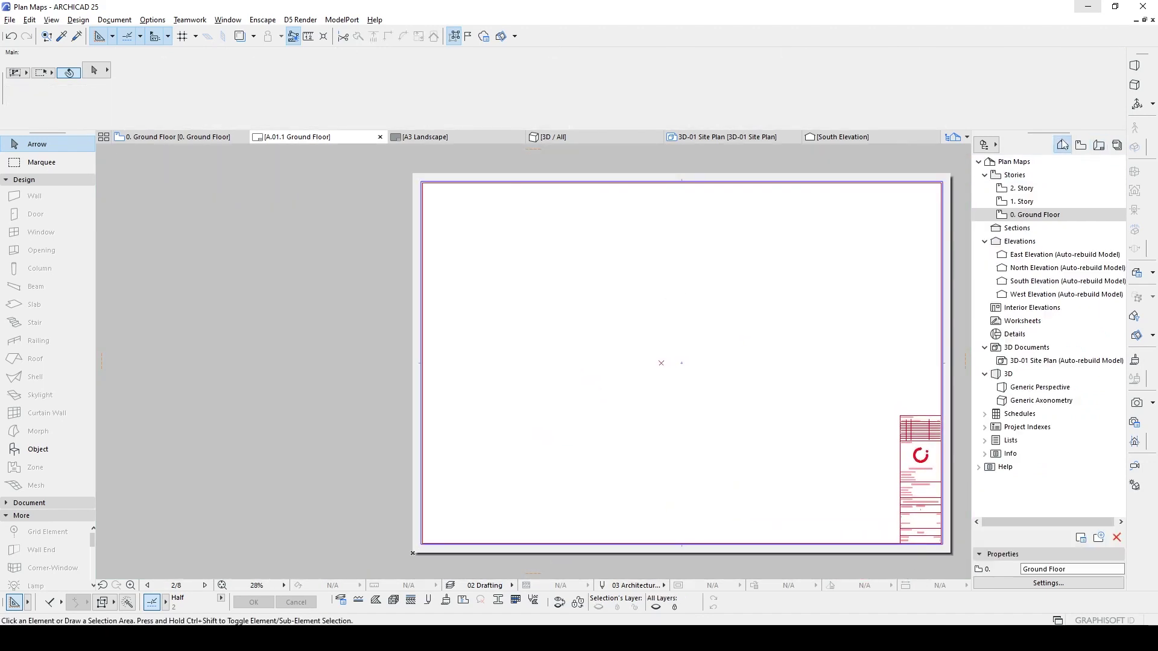
click(1037, 217)
- From the ground floor plan, create a new graphic override combination named WALLS RED
double_click(1034, 217)
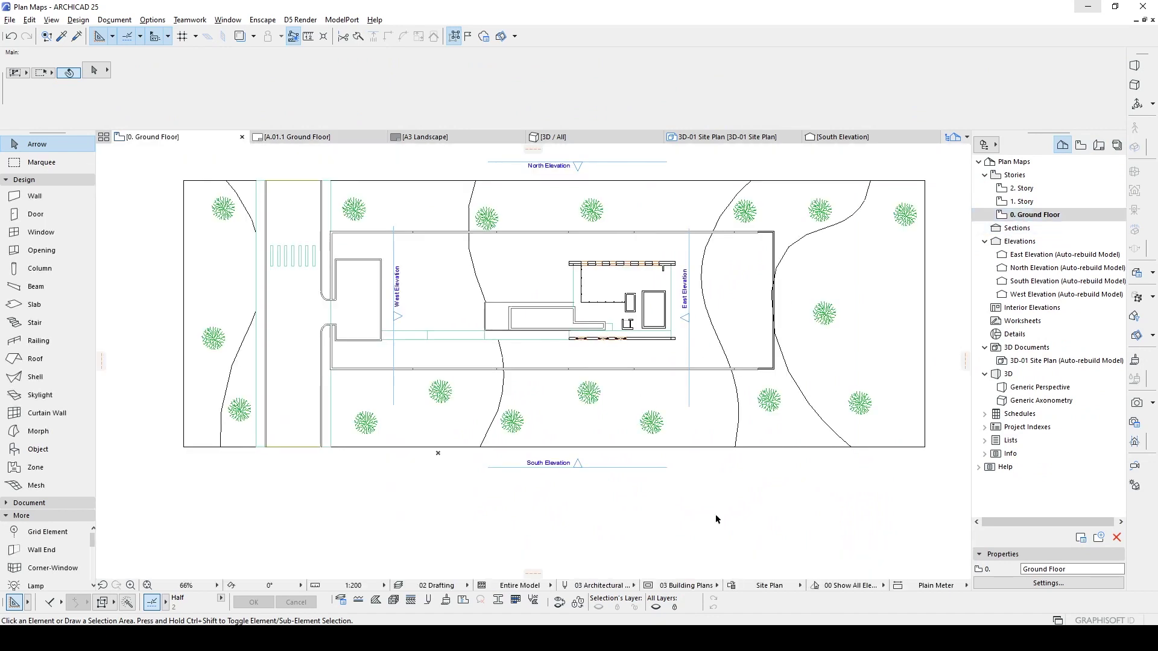
click(773, 588)
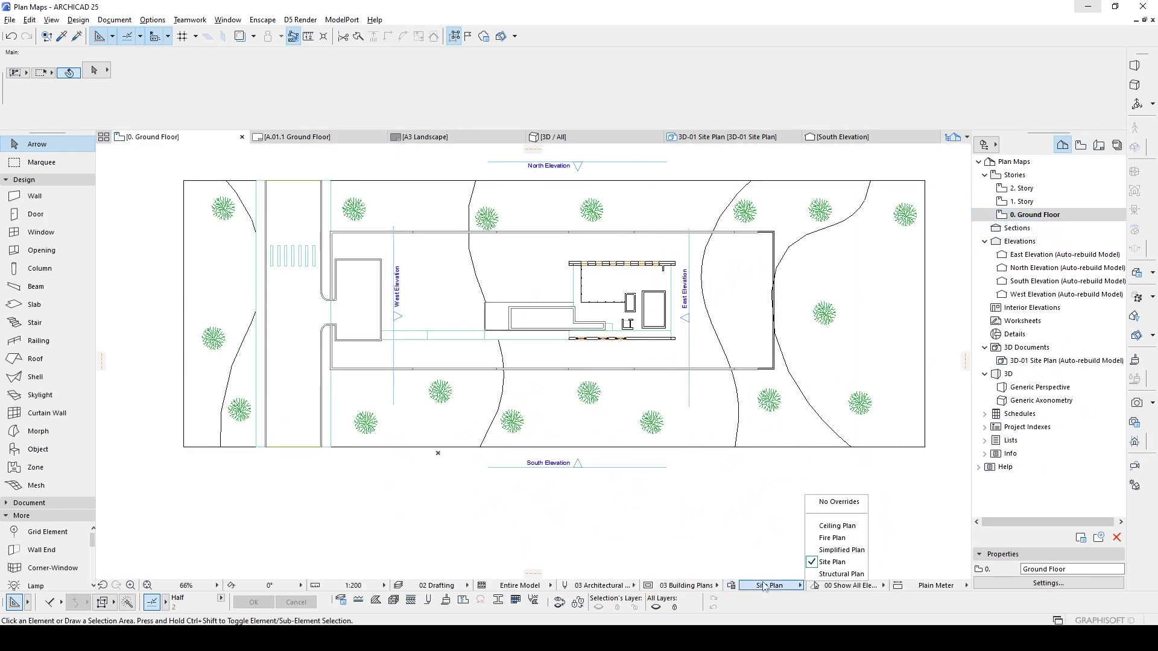
click(736, 597)
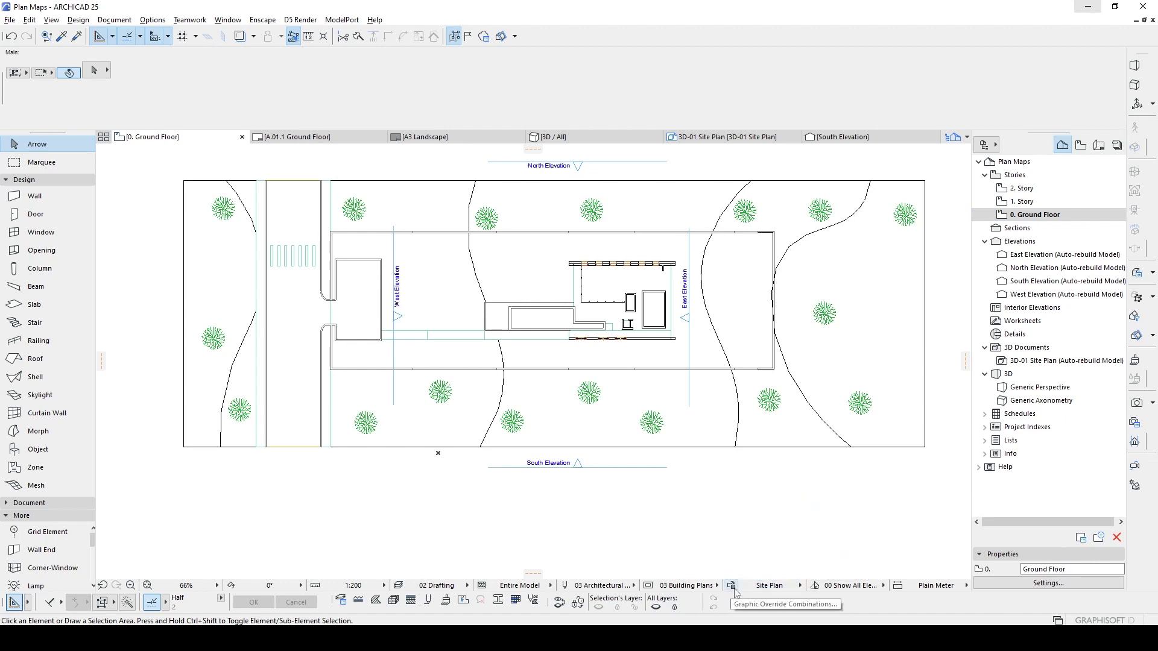
click(735, 591)
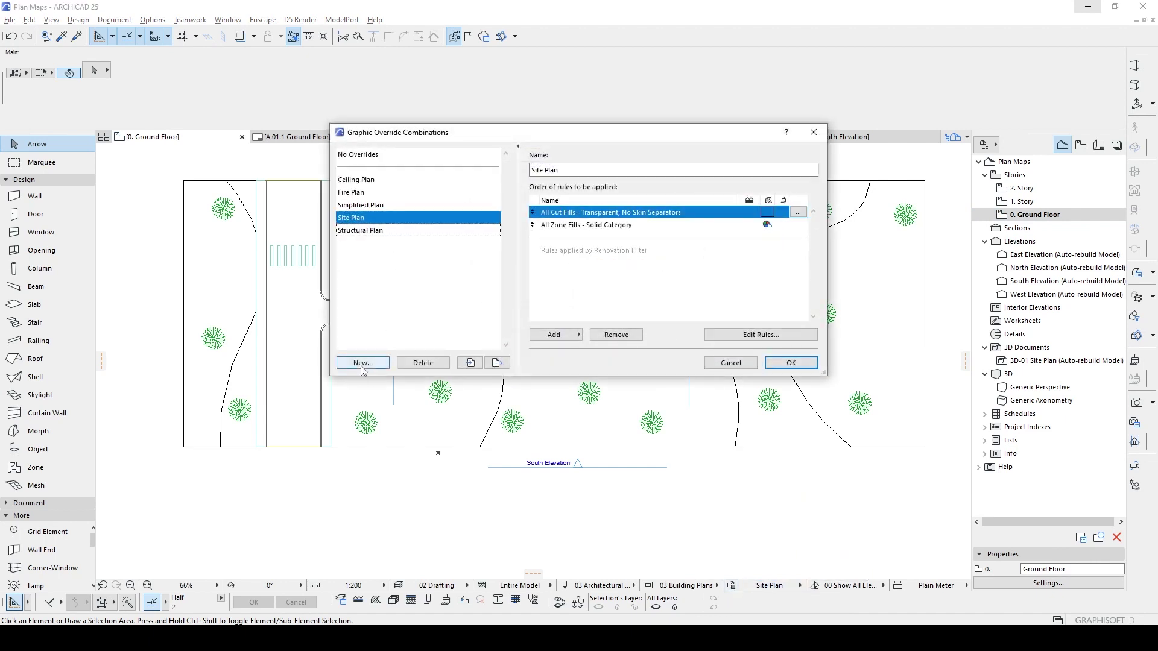
click(361, 362)
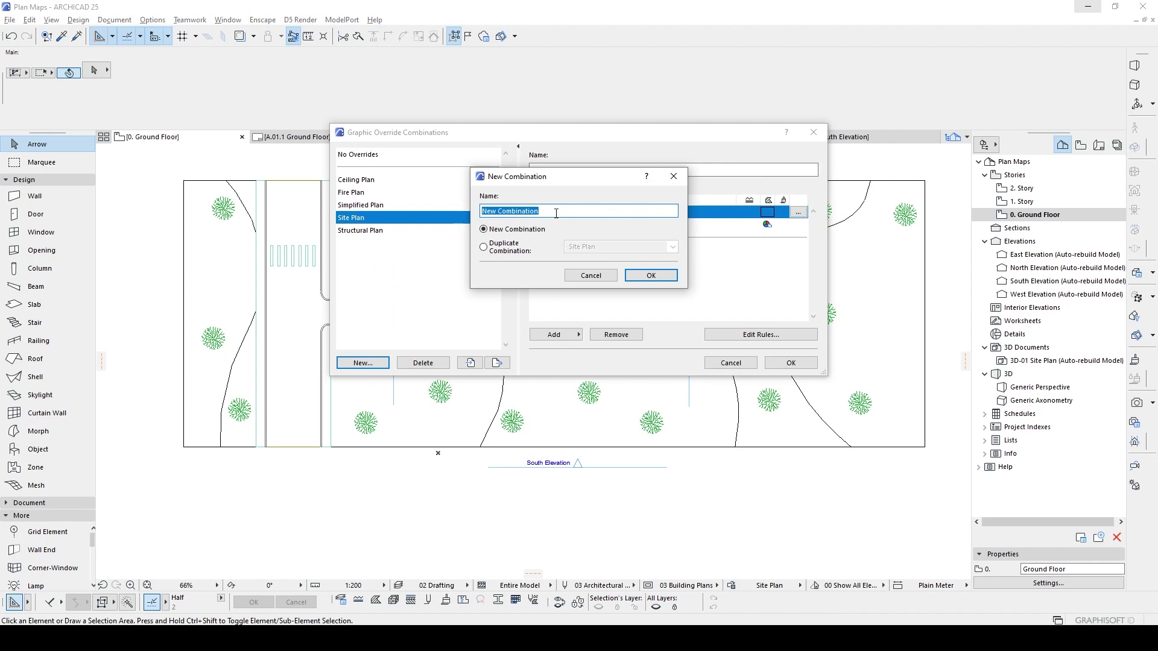
text(WALLS RED)
click(650, 275)
- Create a second override combination named WALLS BLACK
click(378, 366)
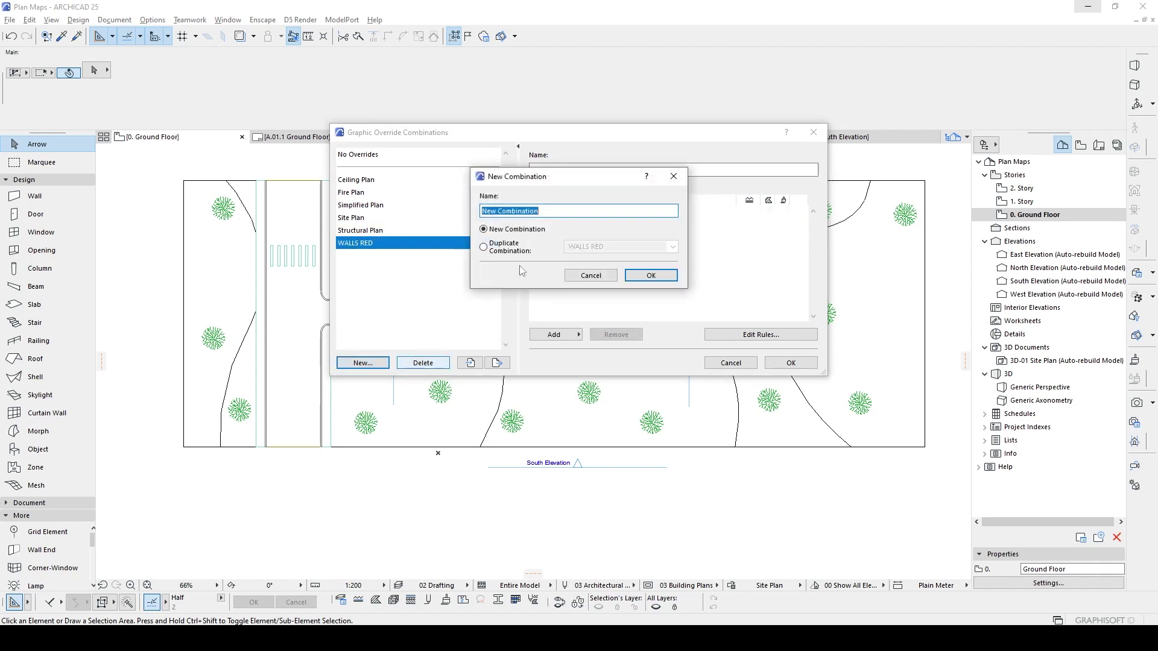
text(WALLS BL)
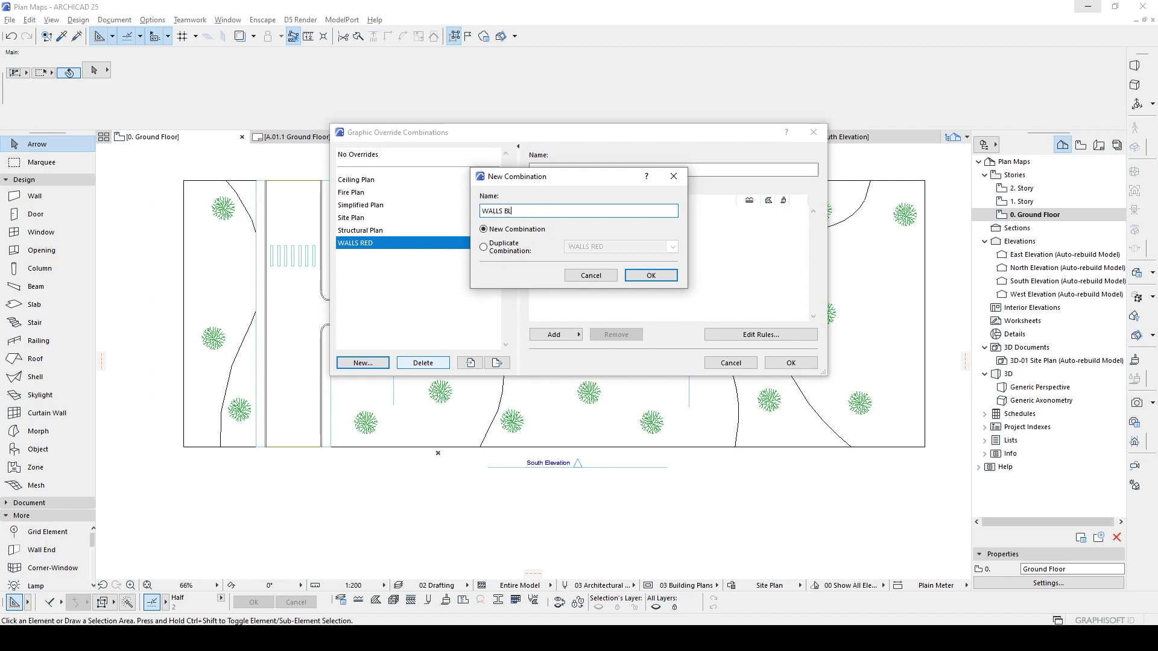
text(ACK)
key(Return)
click(351, 256)
click(602, 271)
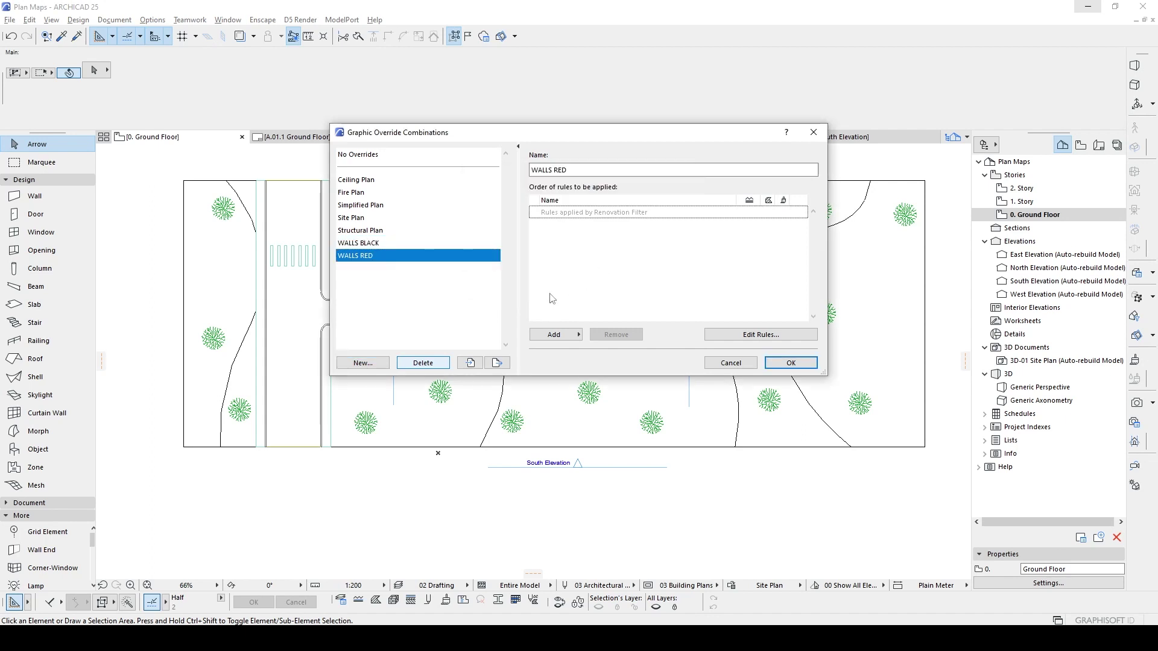
- Add a brand-new override rule named RED to the WALLS RED combination
click(571, 337)
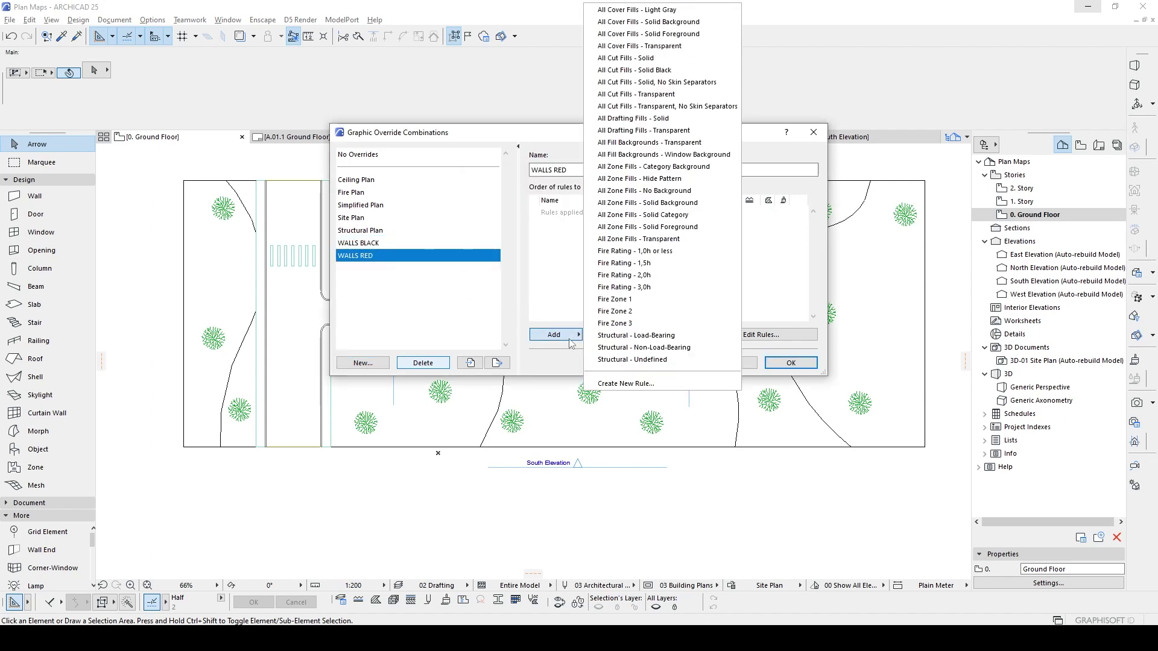
click(625, 384)
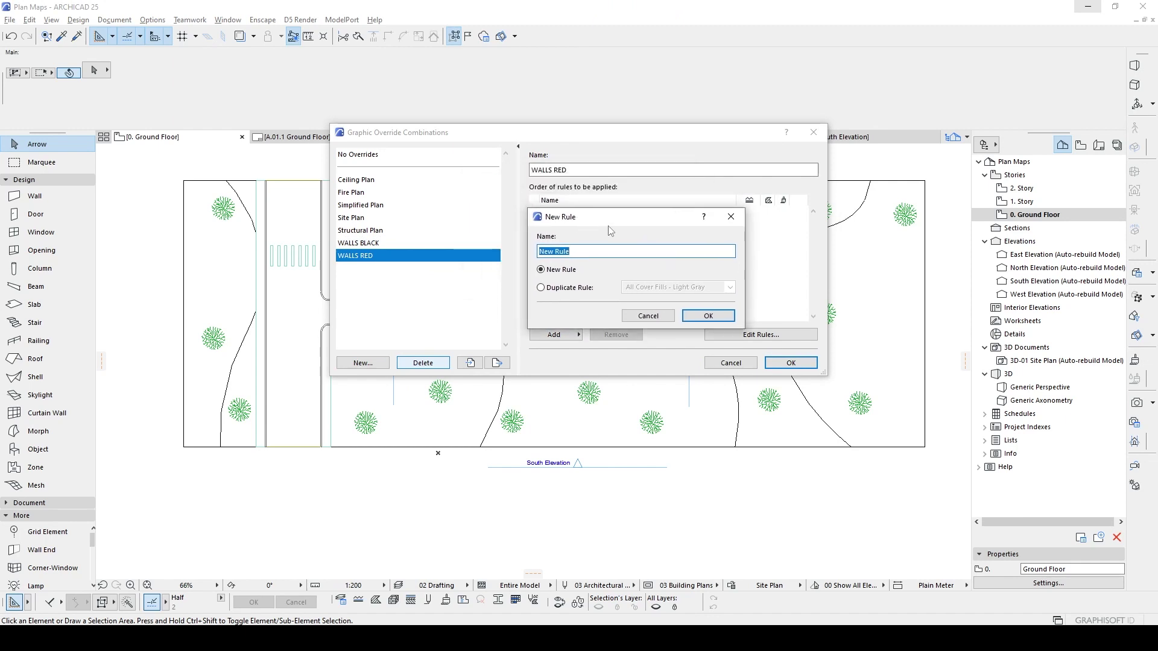
text(RED)
click(699, 319)
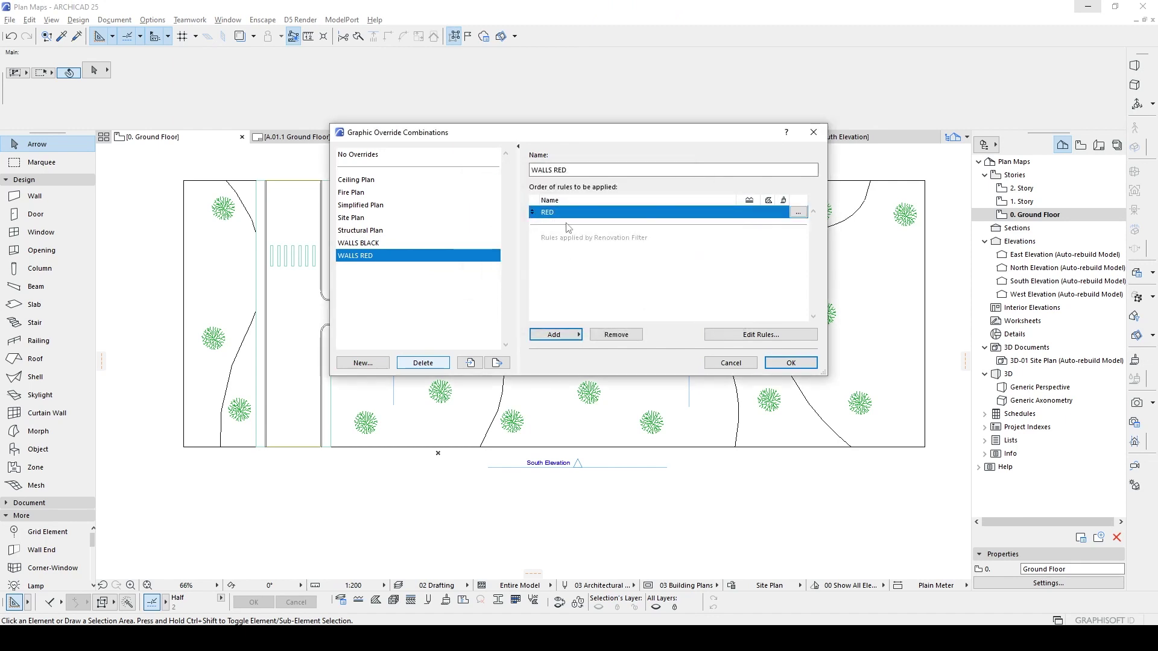
click(723, 335)
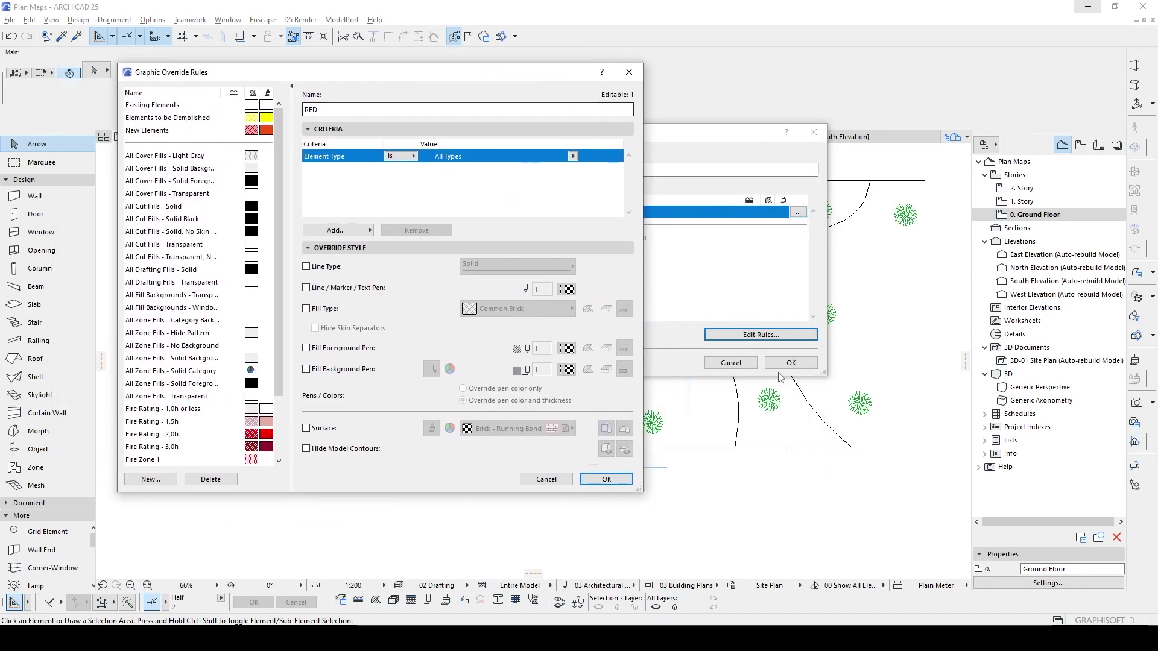
- Limit the RED rule's criteria to Element Type is Wall
drag(643, 120, 420, 91)
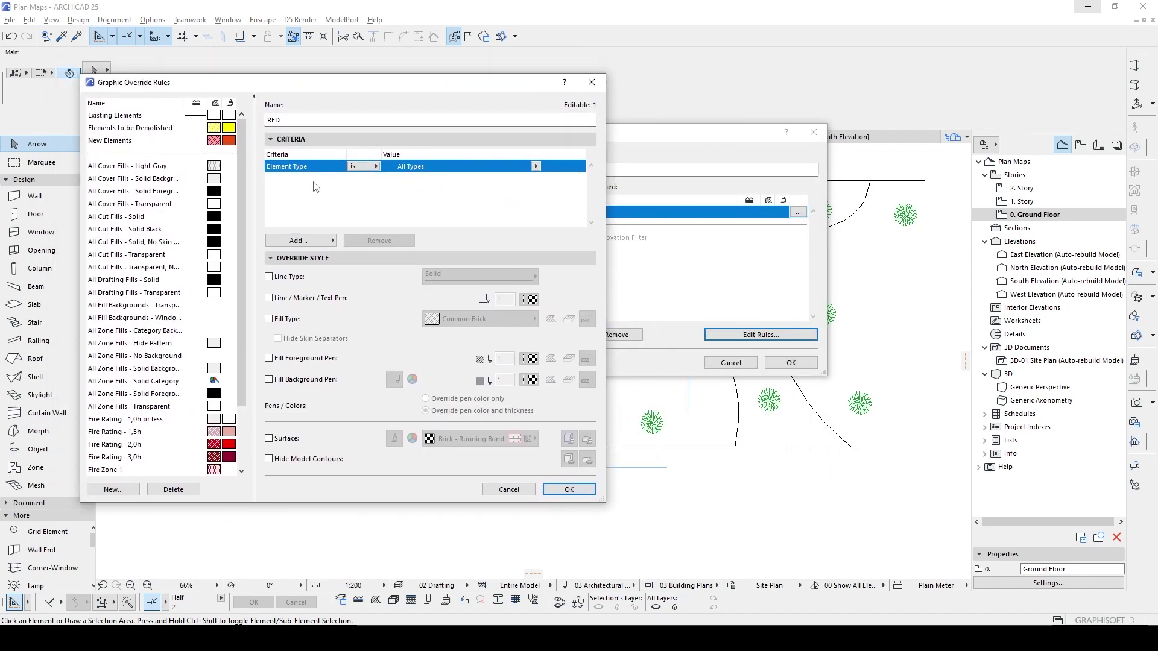
click(536, 166)
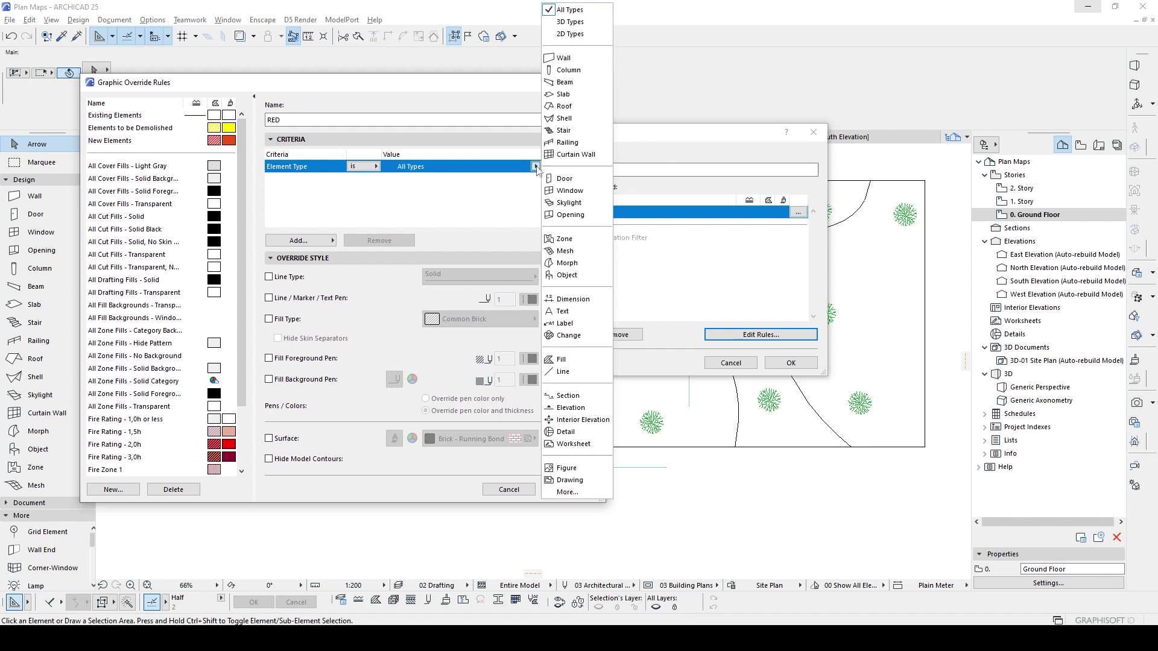
click(563, 57)
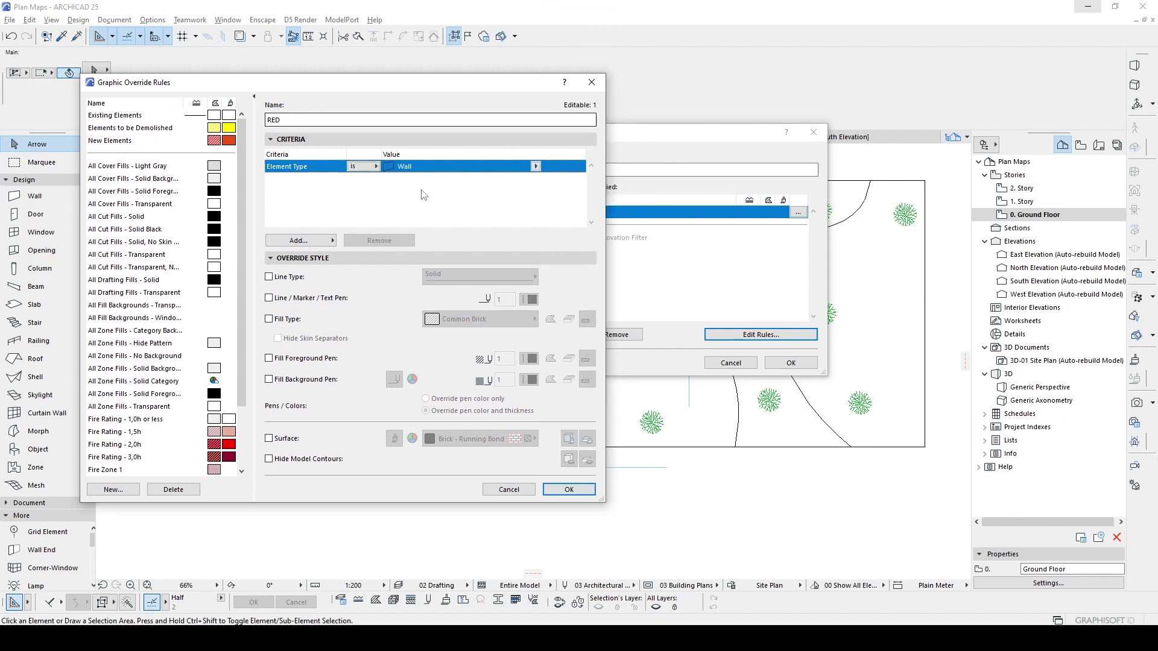
drag(356, 83, 362, 74)
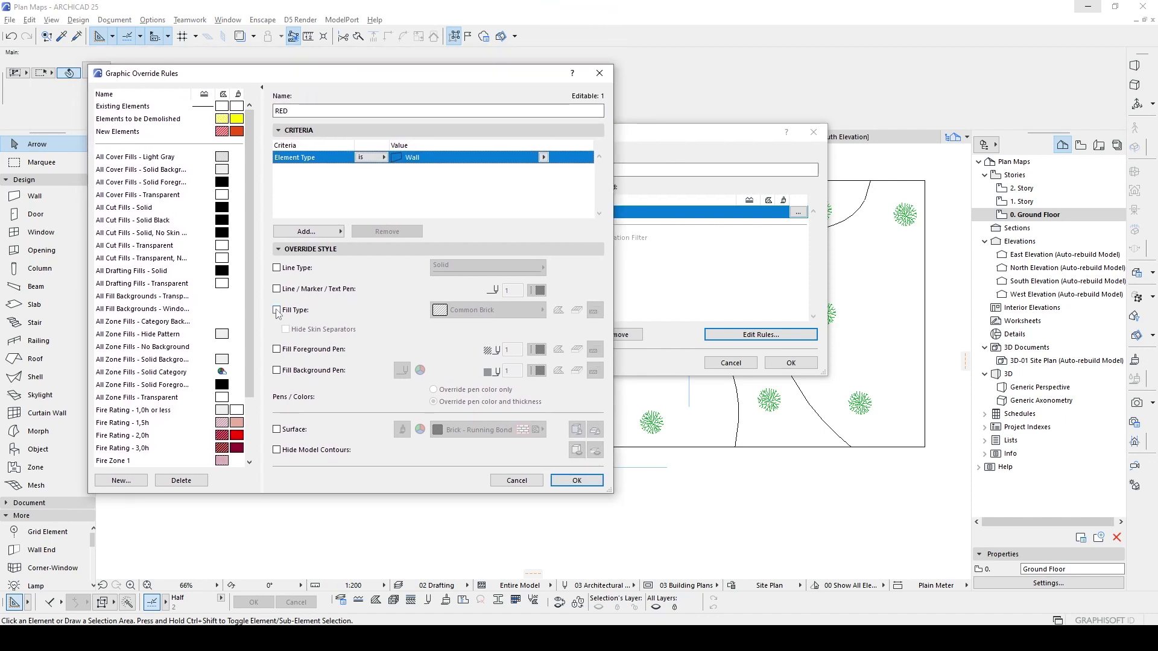
- Override the wall fill to Background with red background pen 20 and confirm the rule
click(276, 310)
click(489, 311)
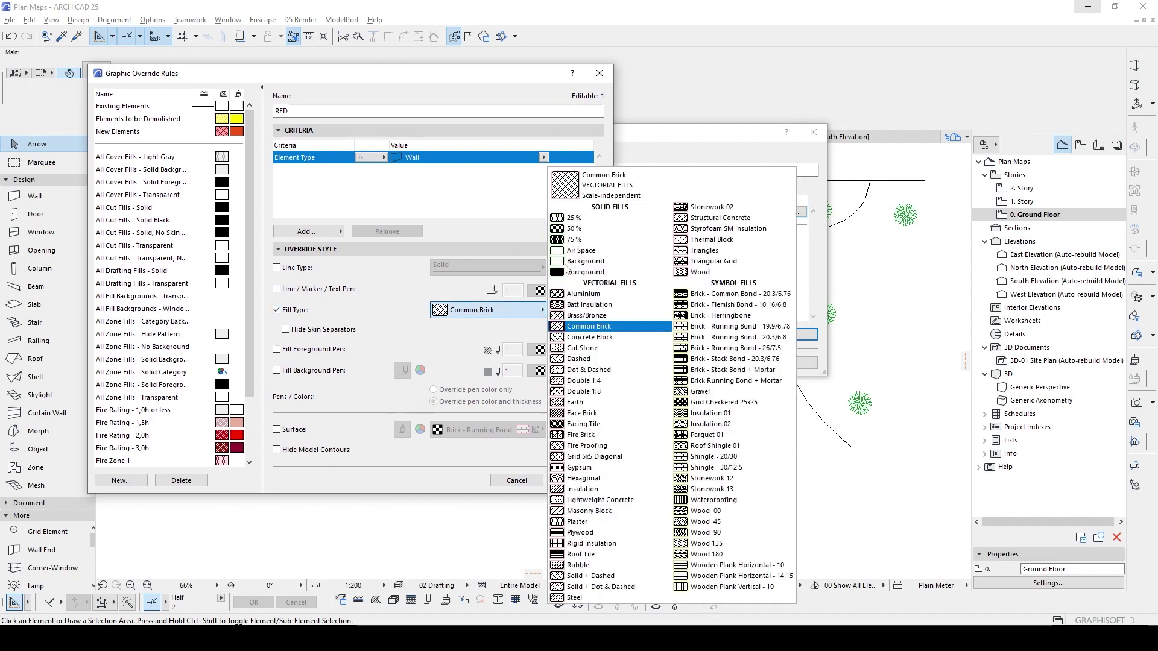
click(612, 268)
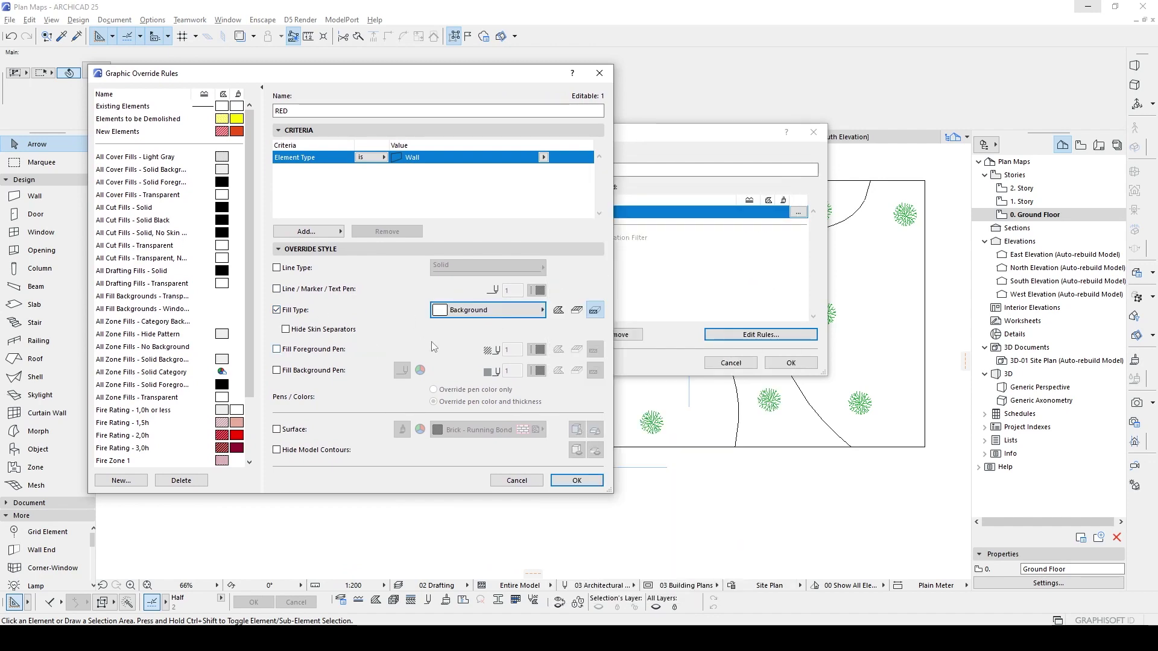
click(277, 370)
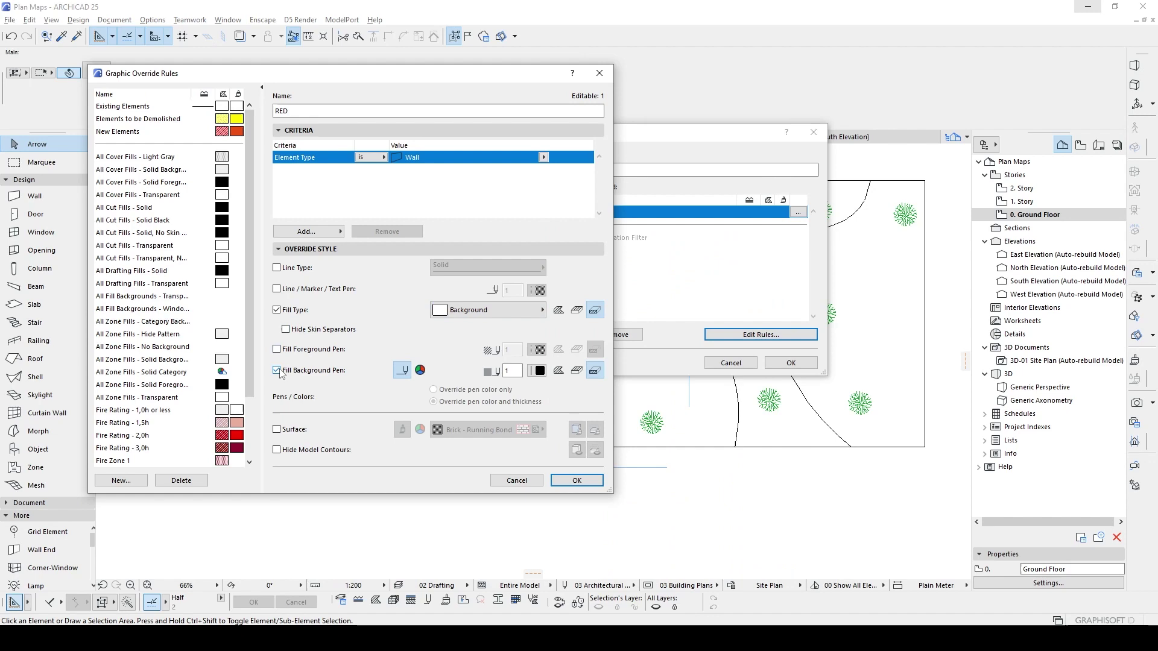
click(539, 370)
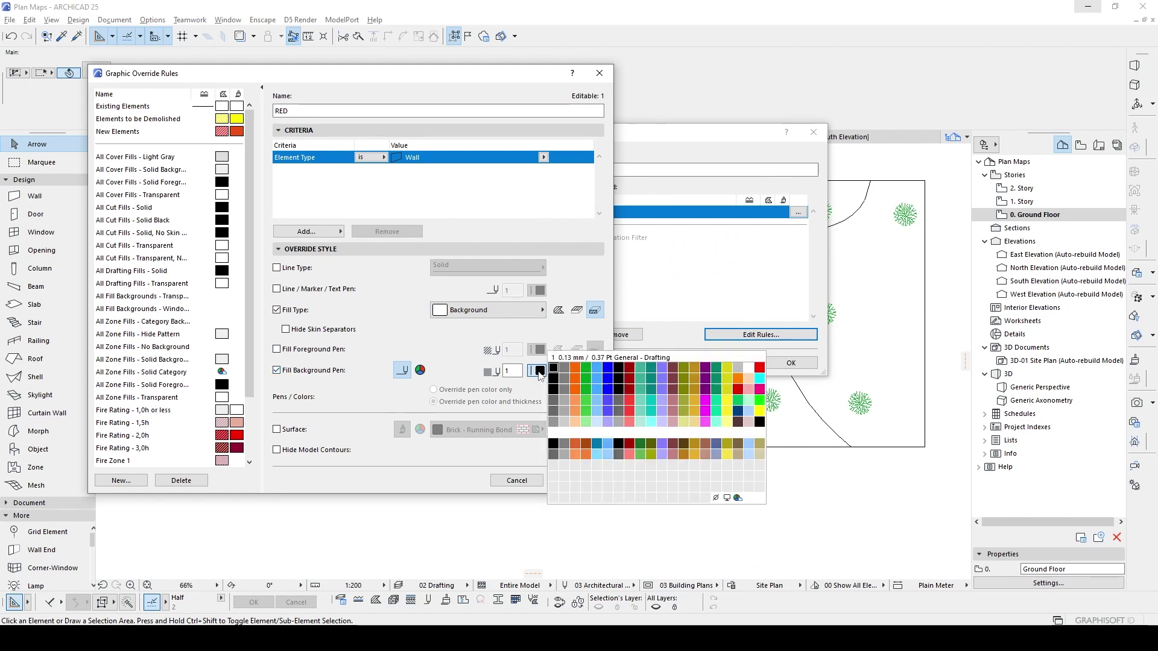
click(762, 373)
click(593, 480)
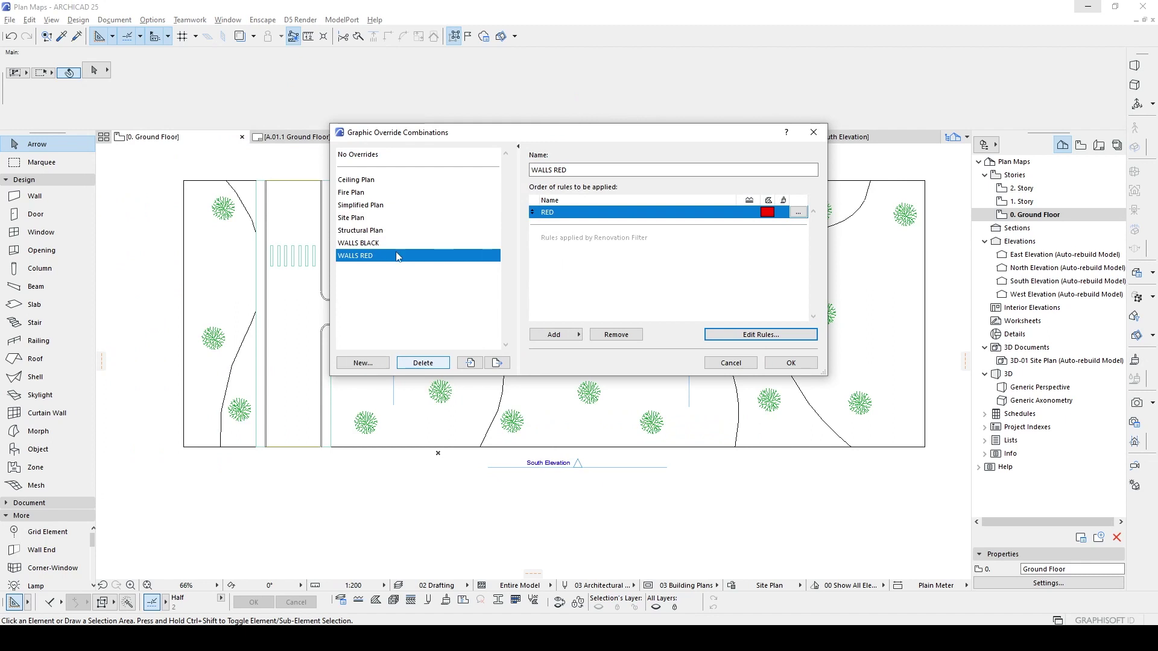
- Add a brand-new override rule named BLACK to the WALLS BLACK combination
click(372, 247)
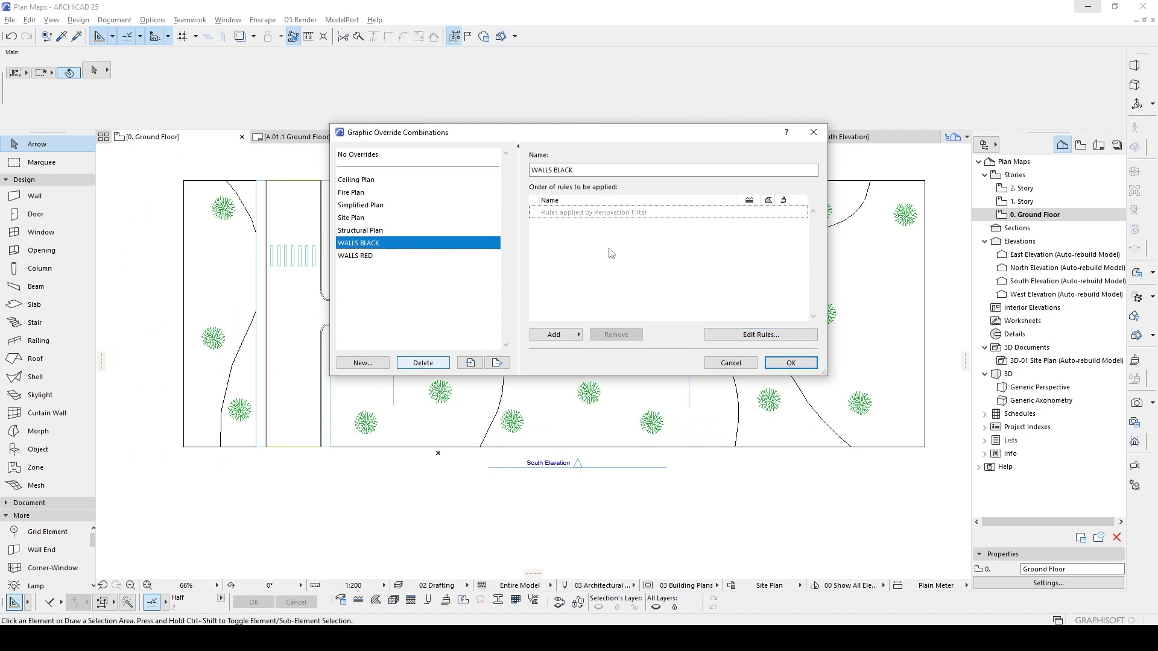
click(554, 335)
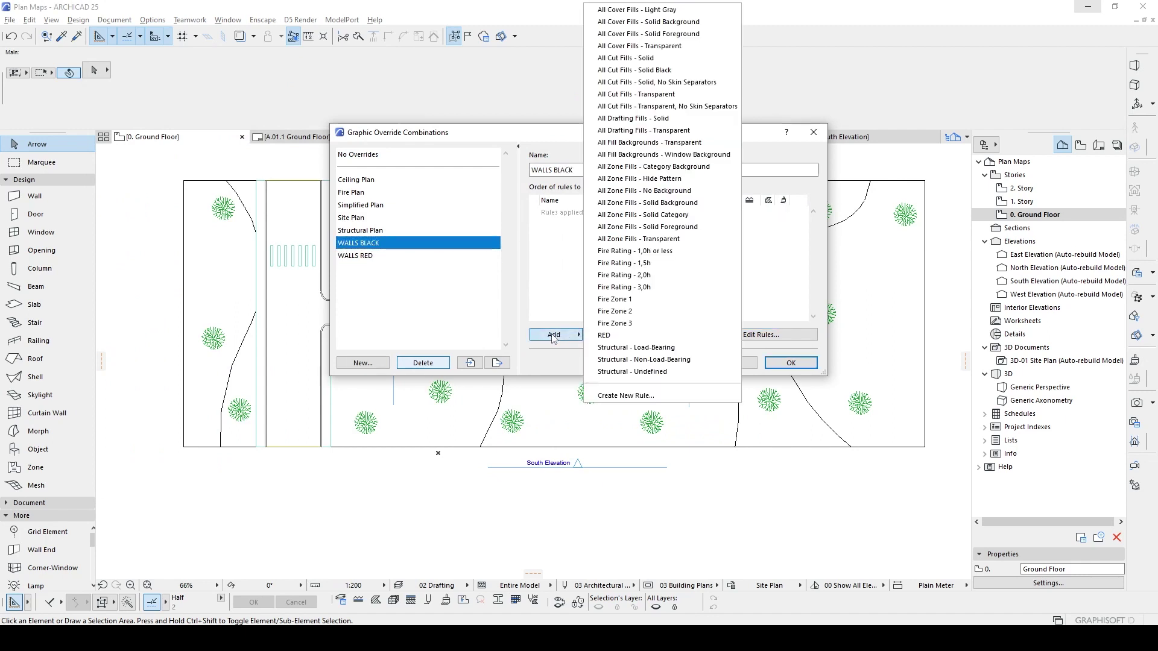
click(624, 396)
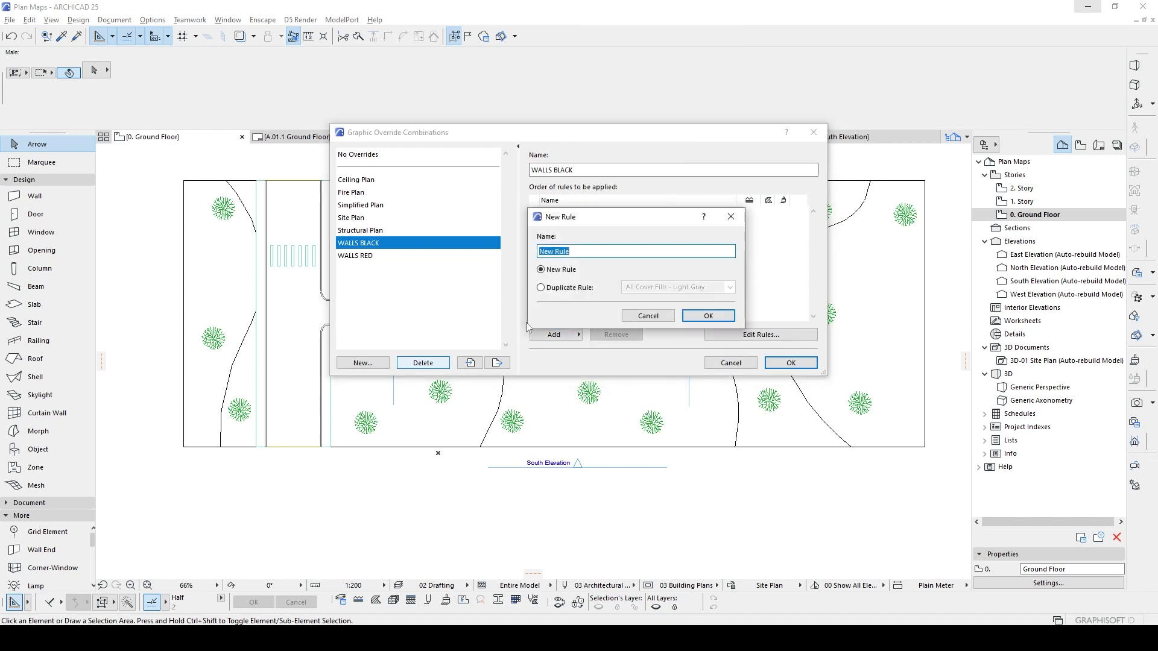
text(BLACK)
key(Return)
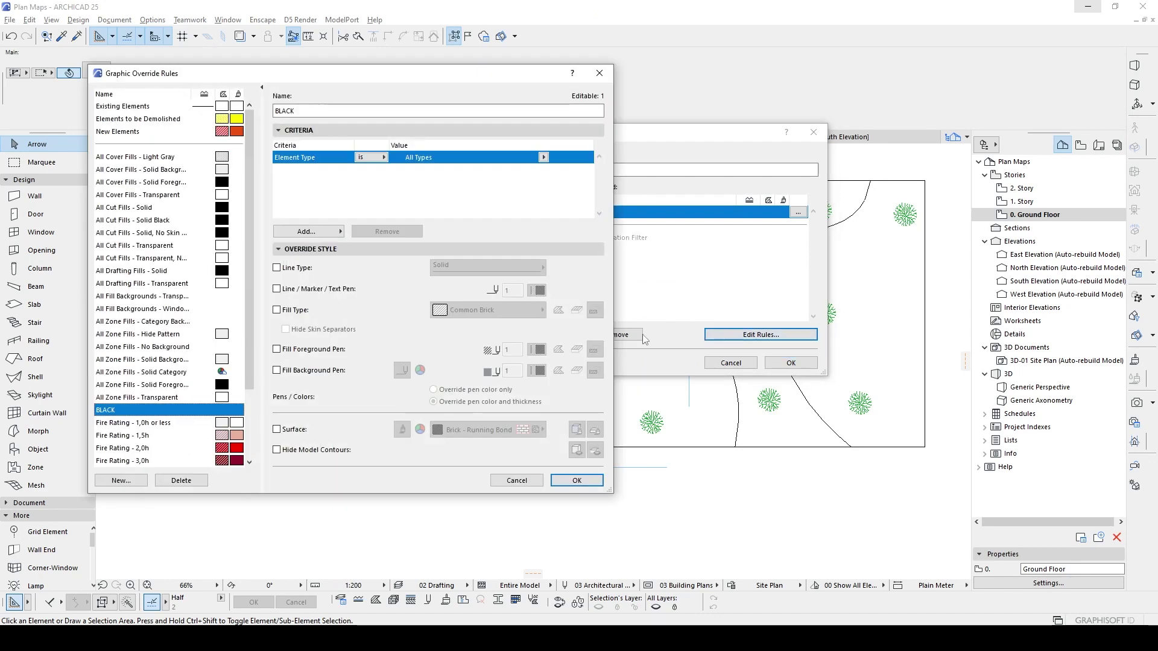
- Make BLACK target walls with a Background fill and black background pen, then confirm
click(543, 158)
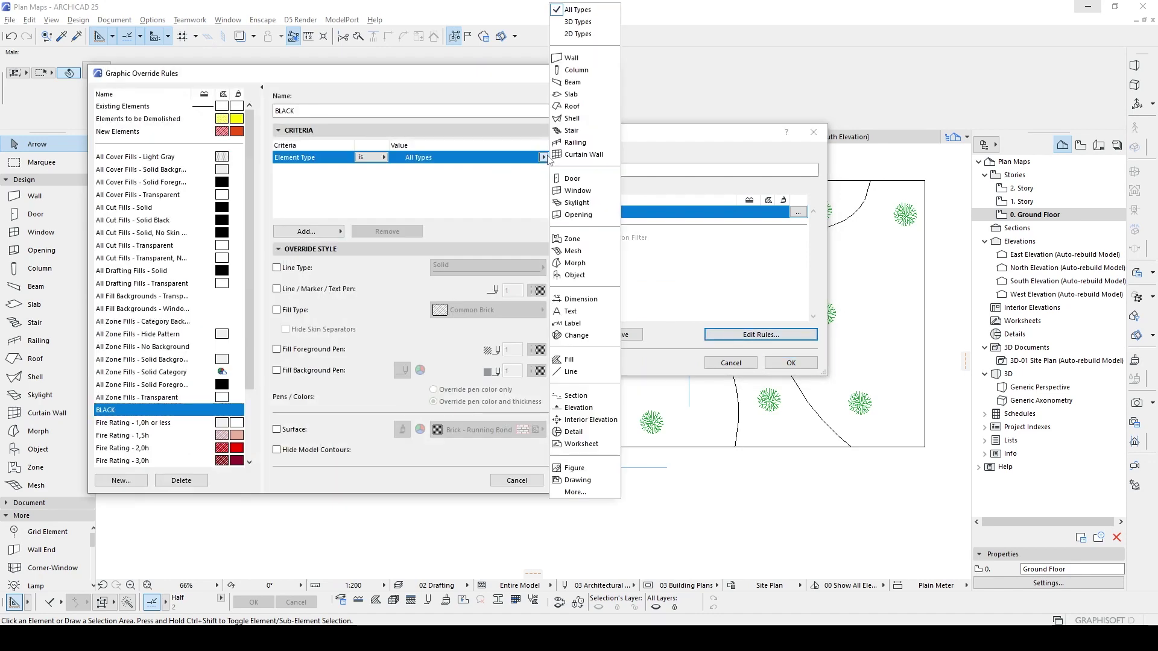
click(580, 58)
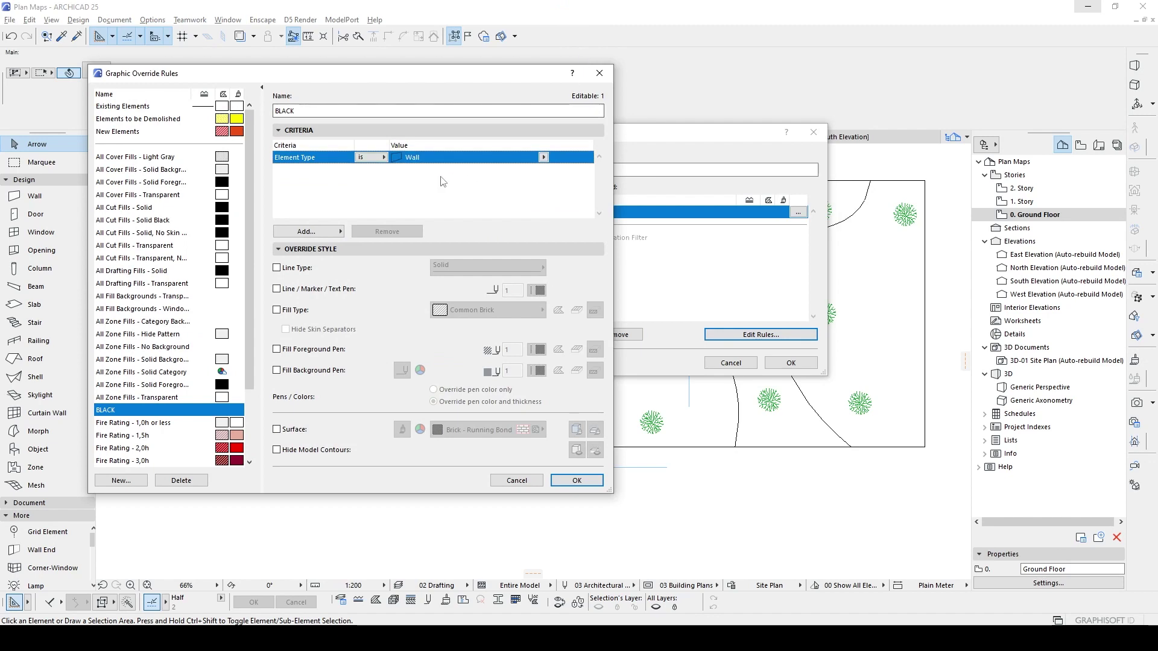
click(277, 310)
click(488, 310)
click(597, 266)
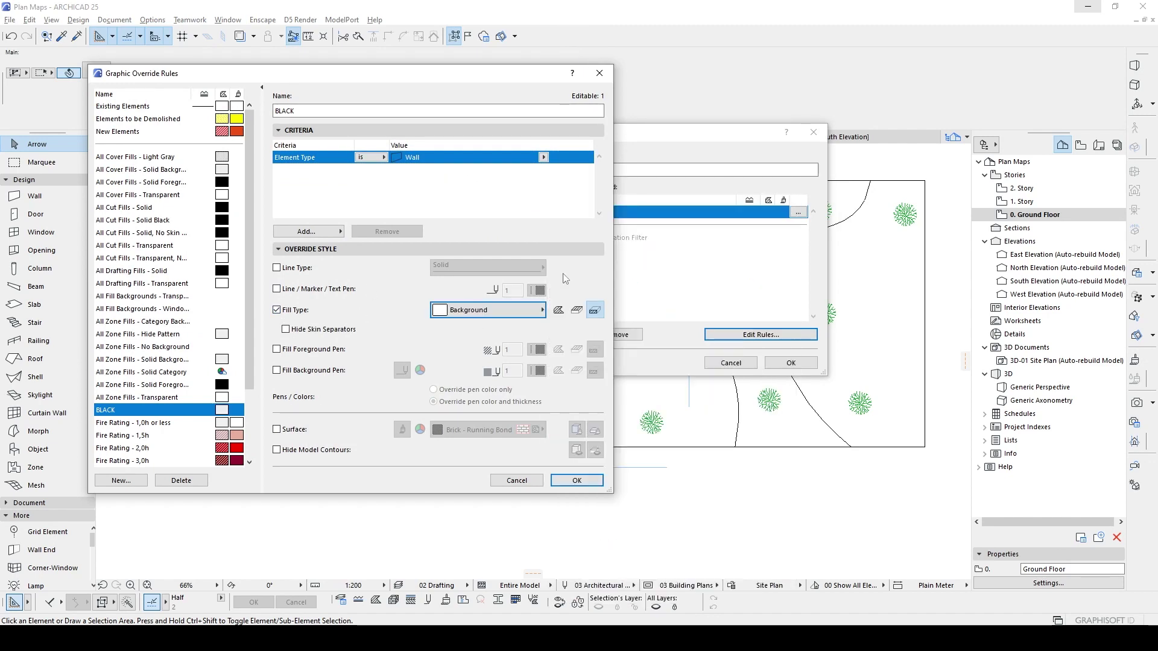
click(276, 370)
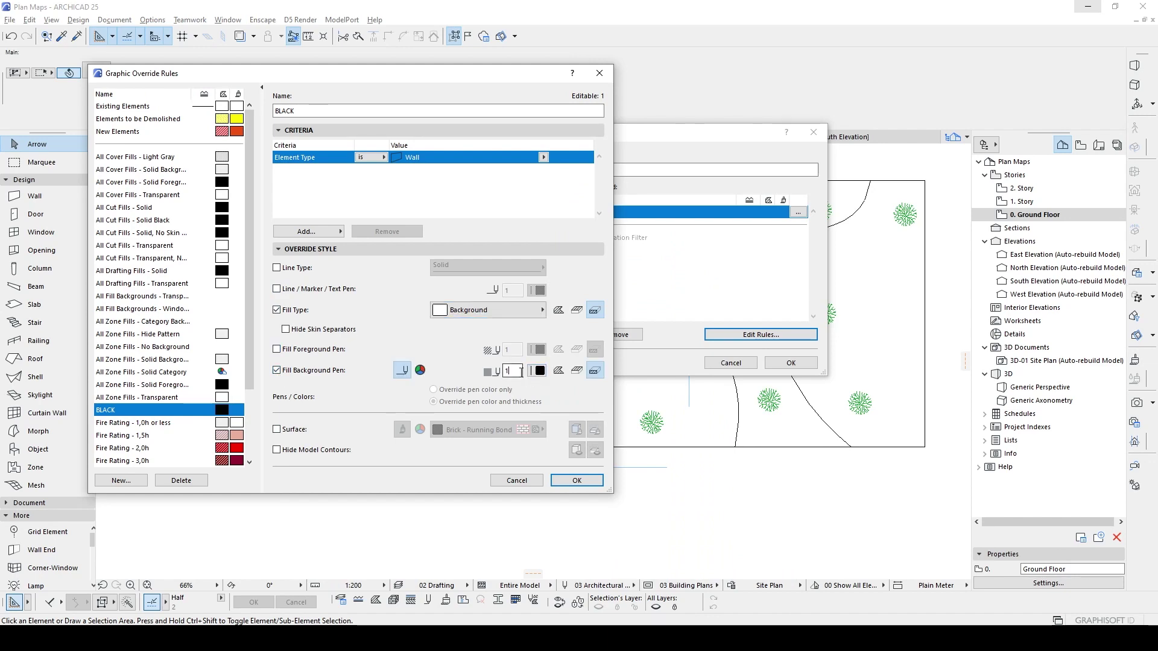
click(577, 480)
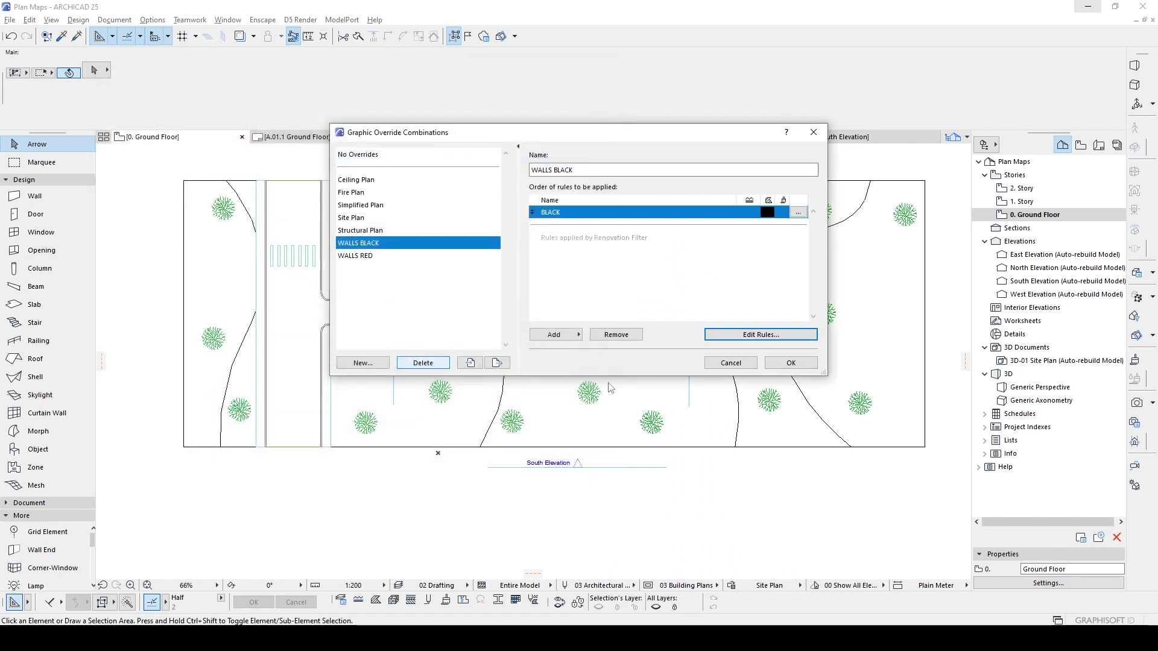
- Apply WALLS BLACK to the plan and set it as the Ground Floor TYPE 2 view's override
click(801, 366)
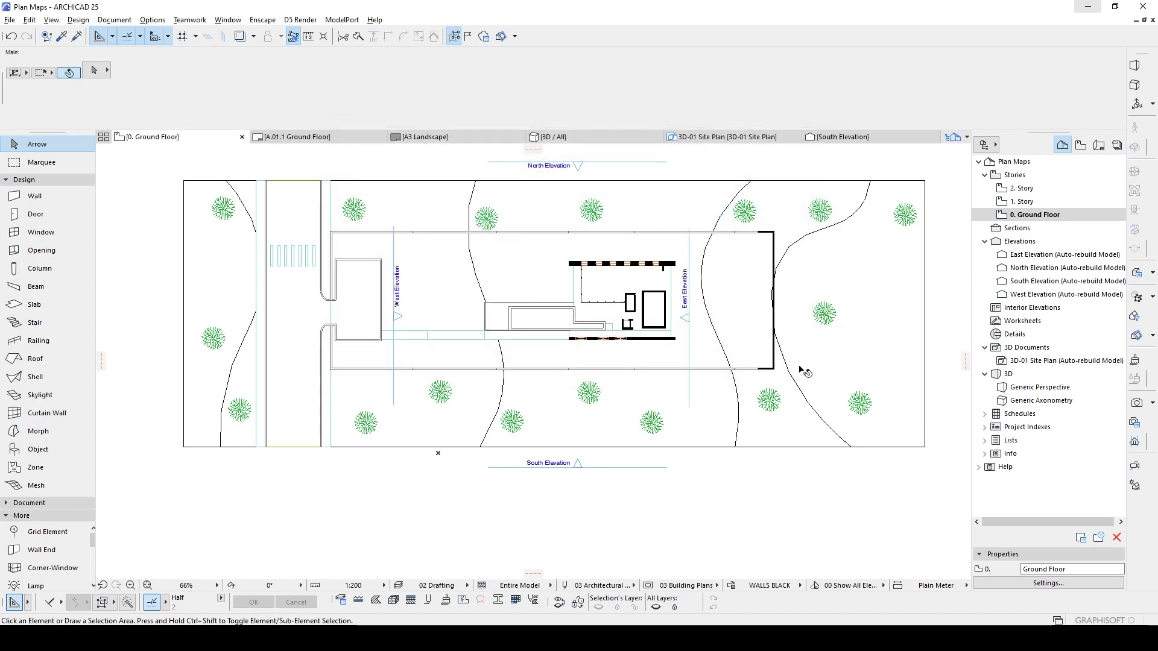
scroll(639, 362, up, 3)
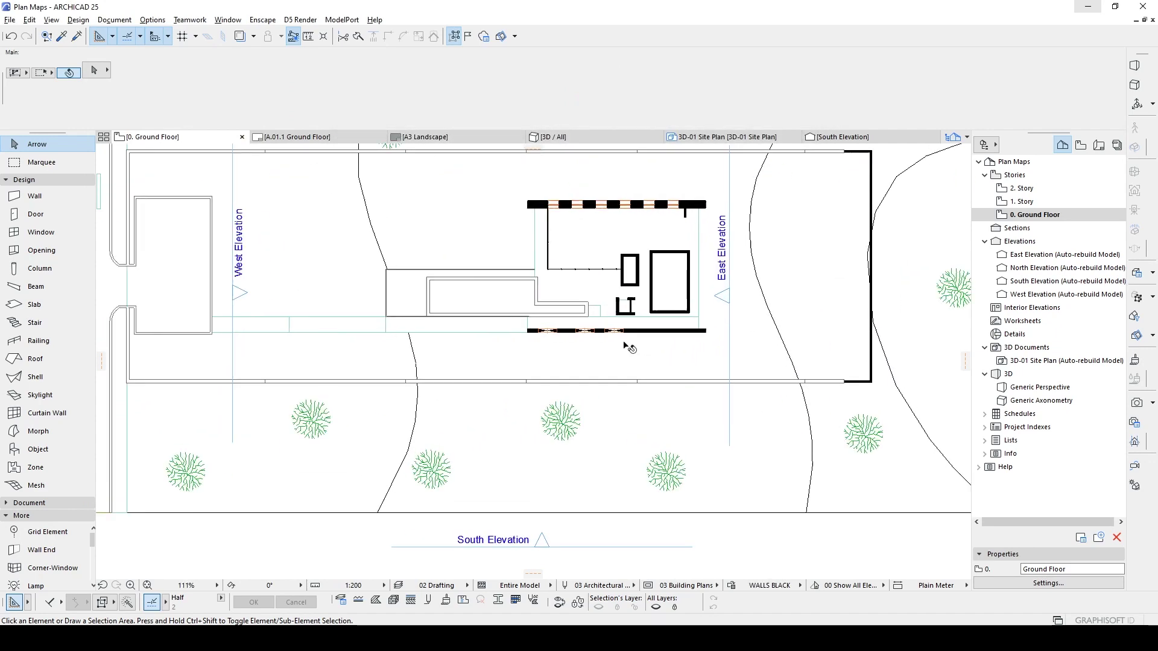
click(1080, 146)
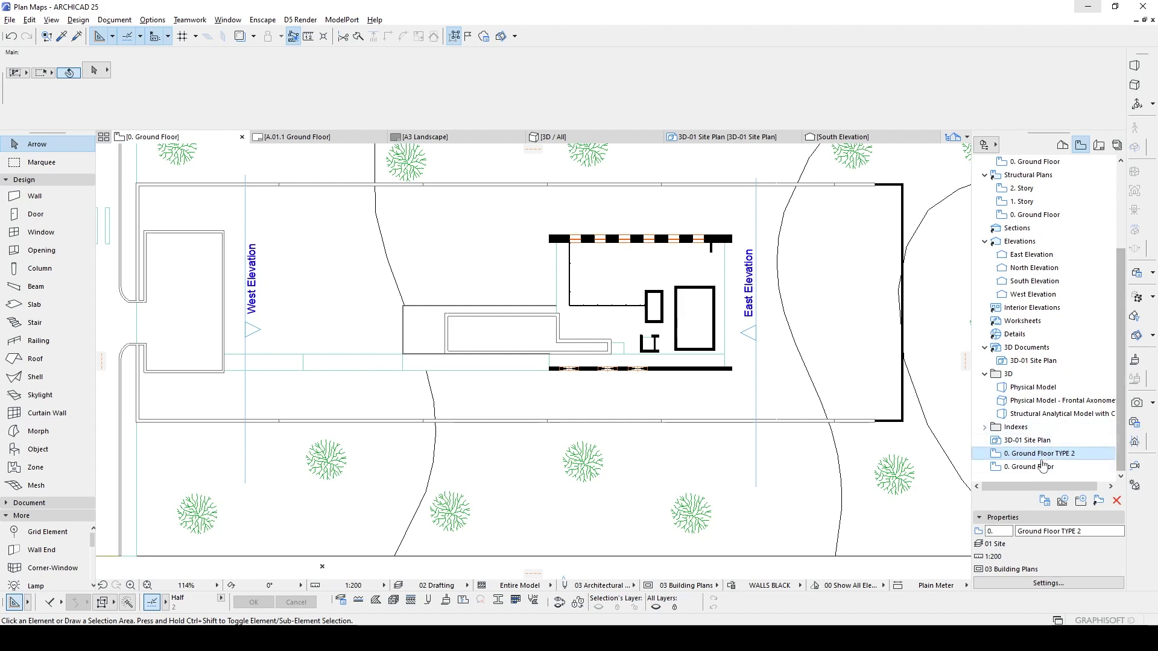
click(1062, 583)
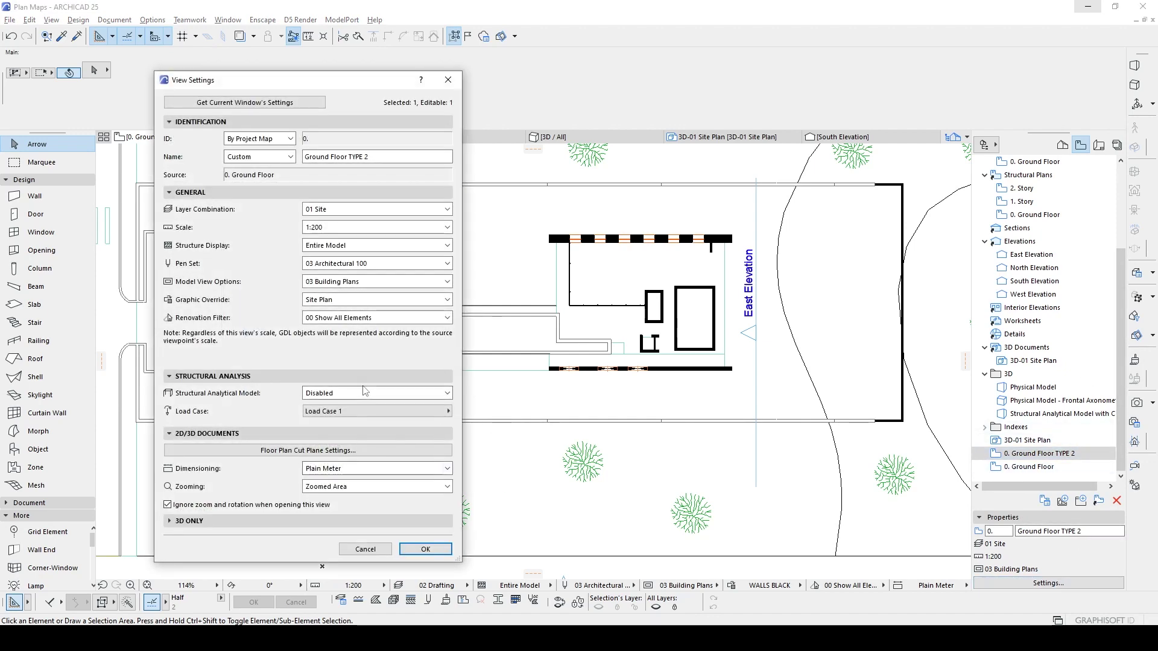
click(338, 299)
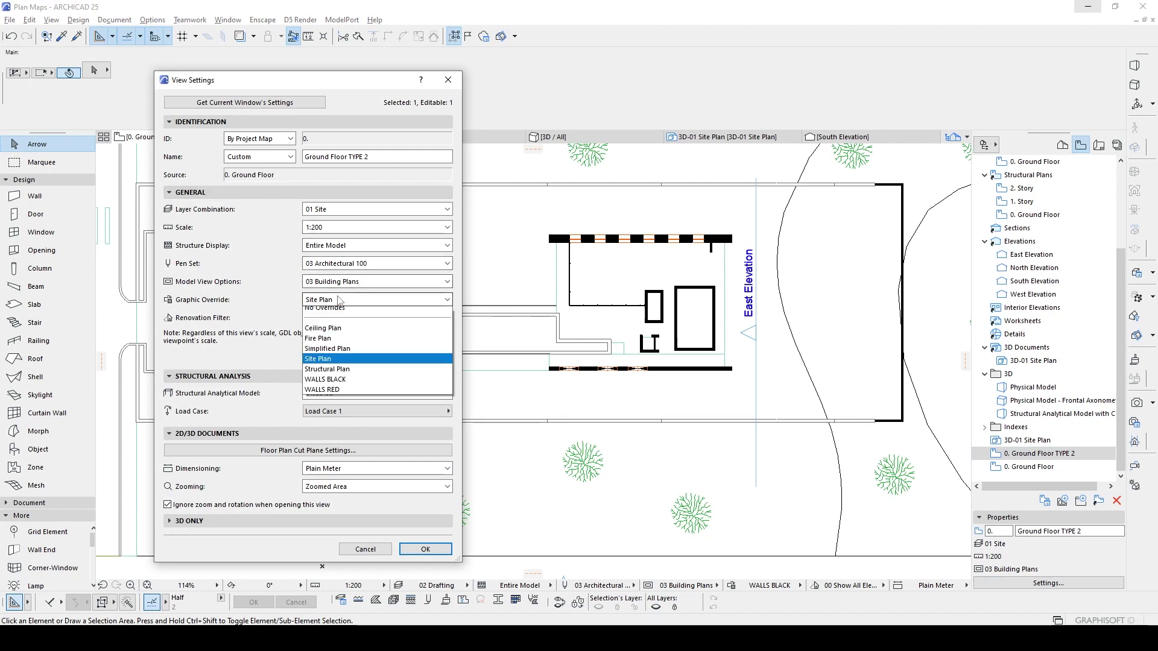
click(345, 380)
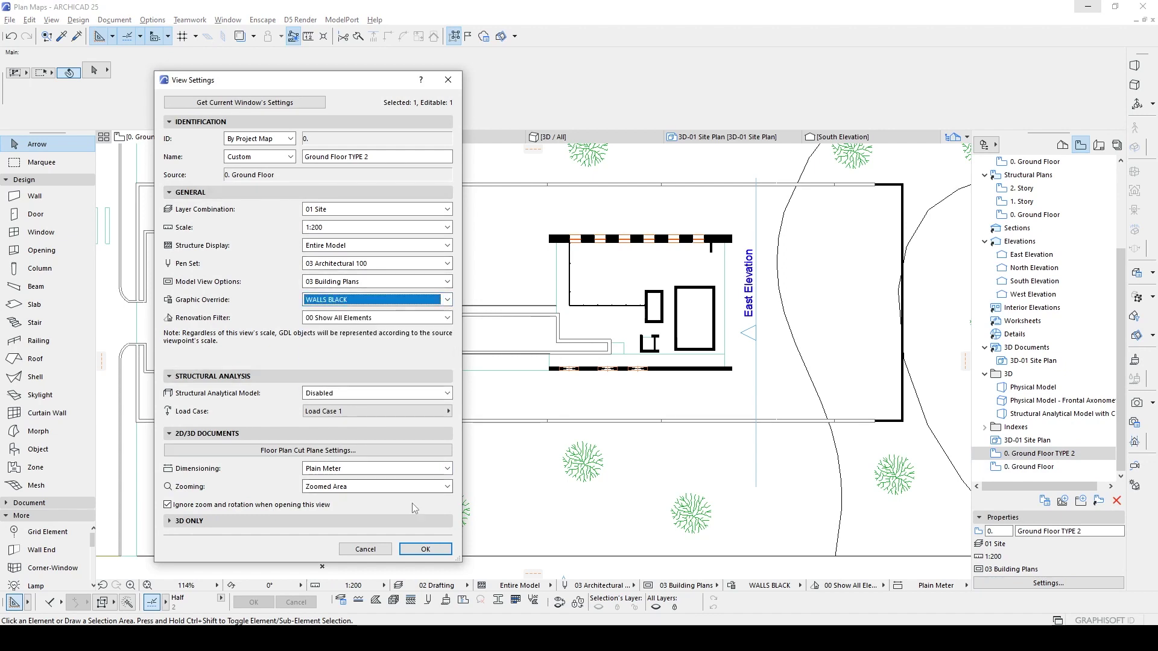
click(426, 550)
- Set the 0. Ground Floor view's override to WALLS RED and return to layout A.01.1
click(1031, 467)
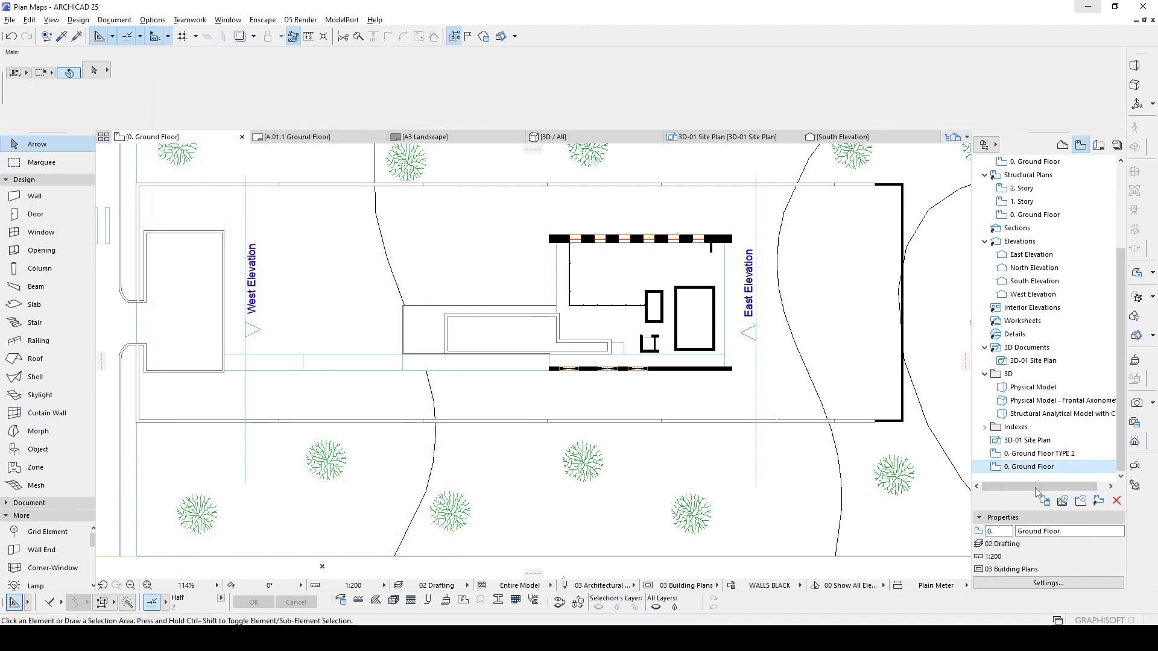
click(1048, 583)
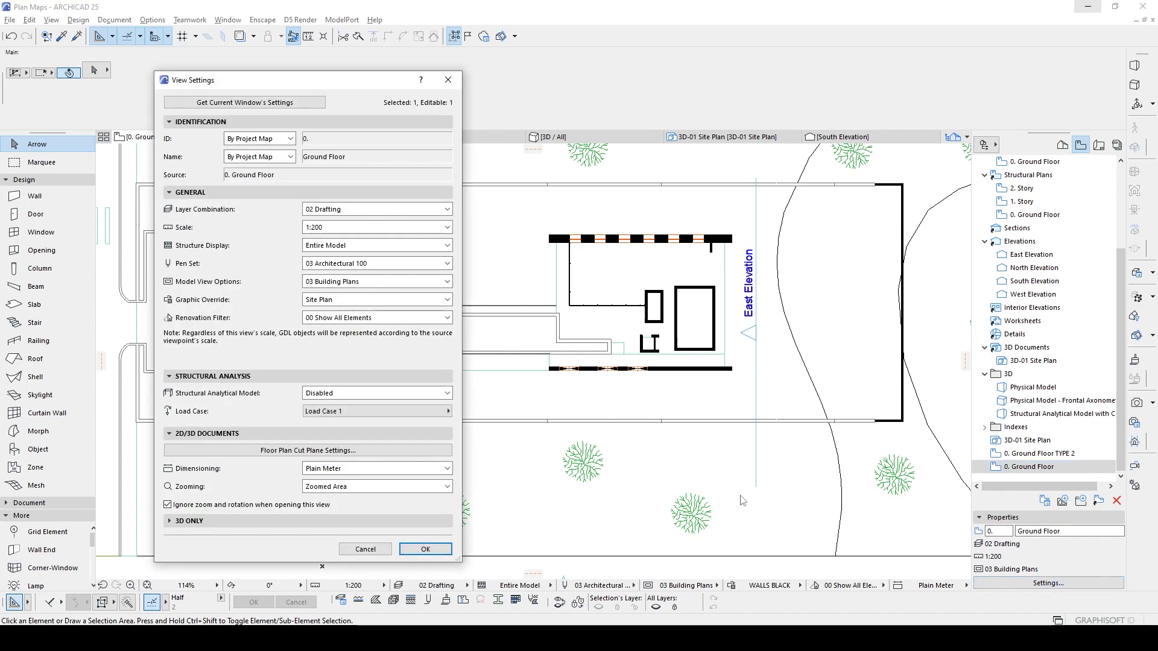
click(355, 302)
click(344, 394)
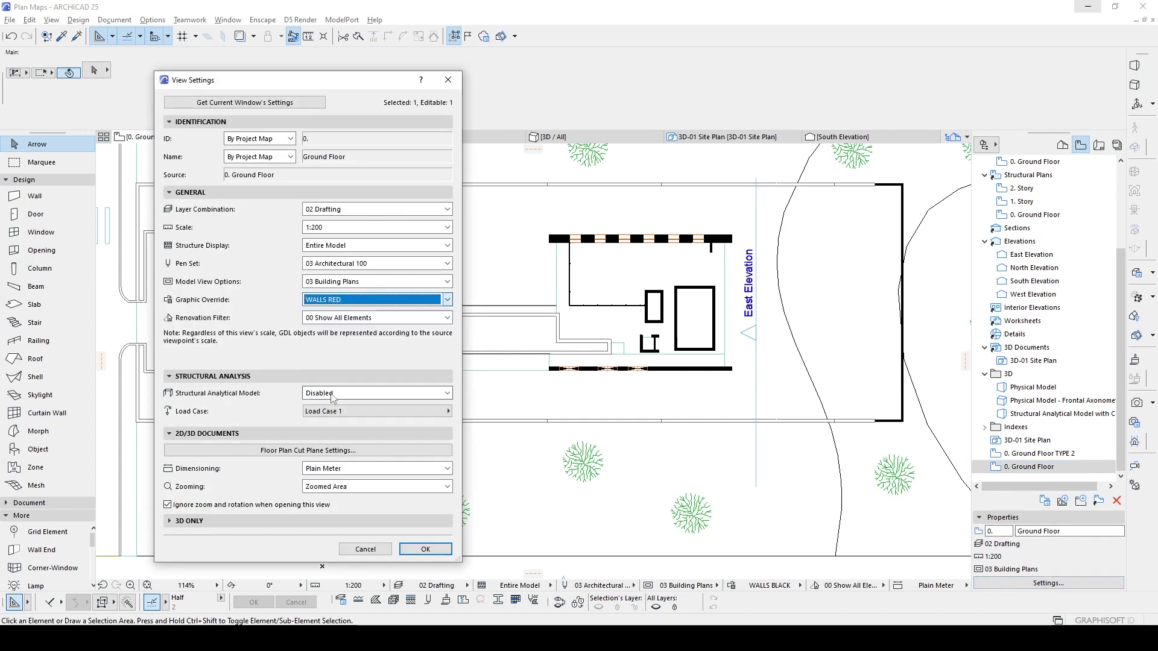
click(426, 549)
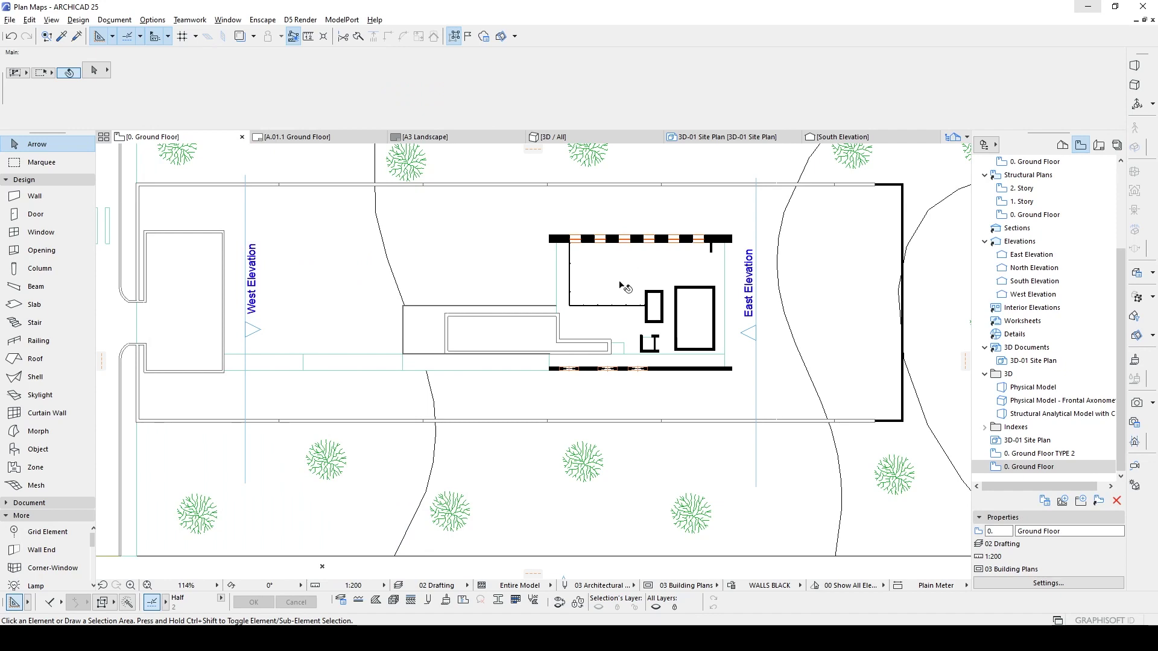
scroll(624, 287, up, 3)
scroll(803, 188, up, 1)
scroll(858, 245, down, 2)
scroll(857, 245, down, 2)
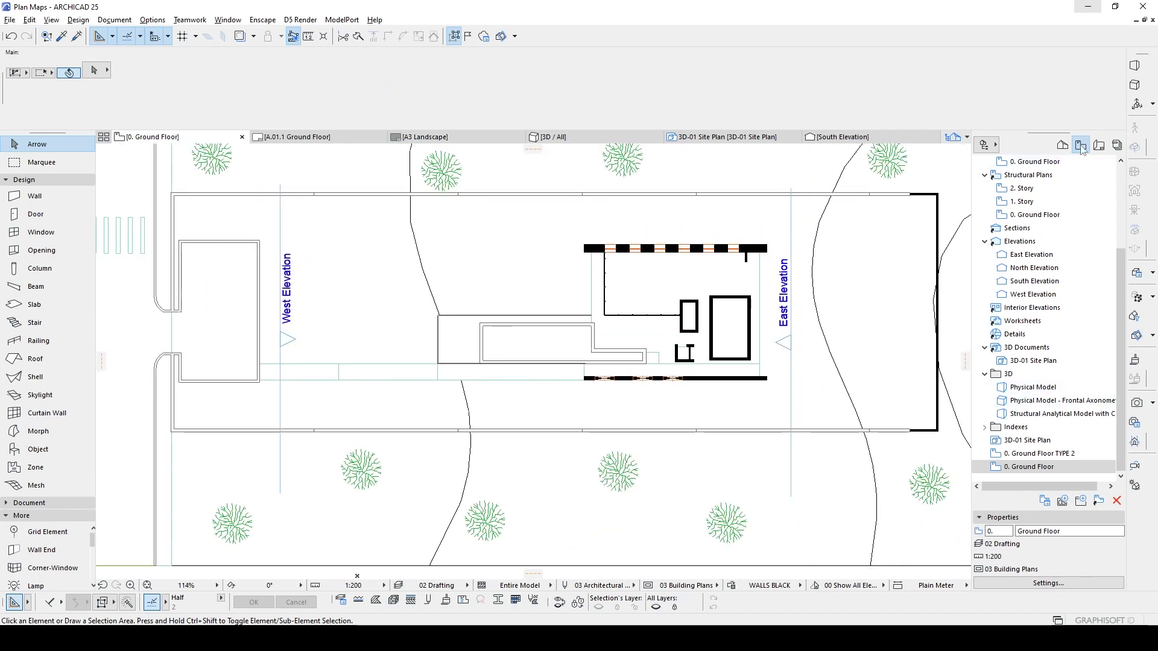
click(1097, 145)
double_click(1029, 218)
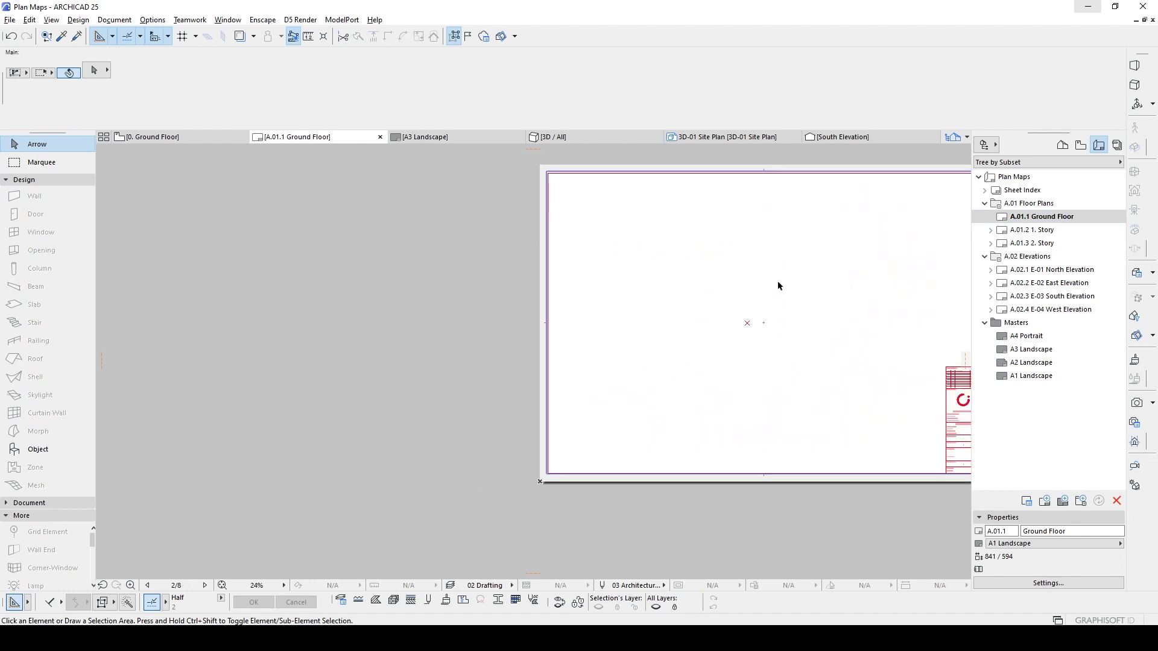
- Place Ground Floor on the lower half and Ground Floor TYPE 2 above it on the sheet
click(1079, 145)
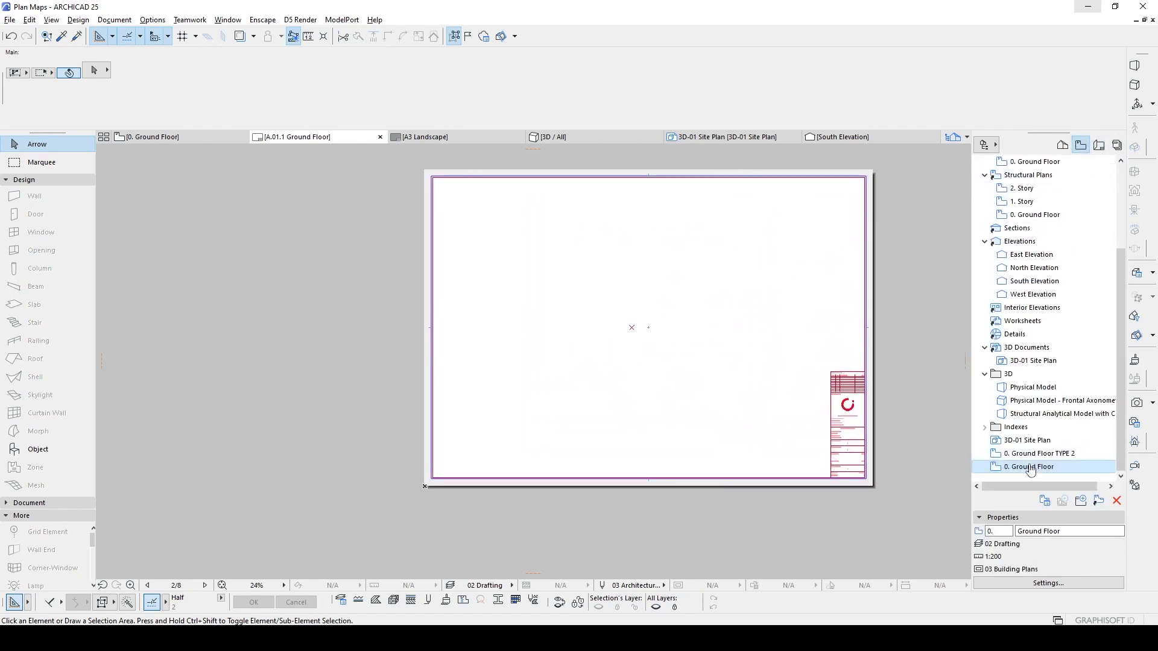
drag(1047, 468, 567, 415)
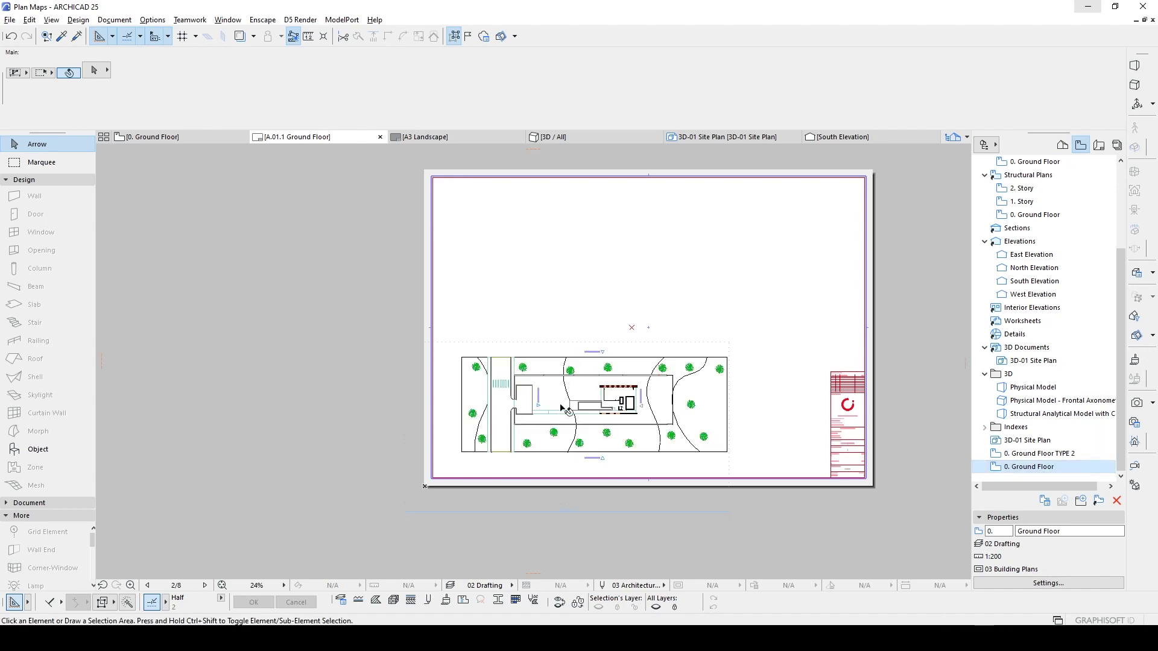
drag(1068, 462, 652, 233)
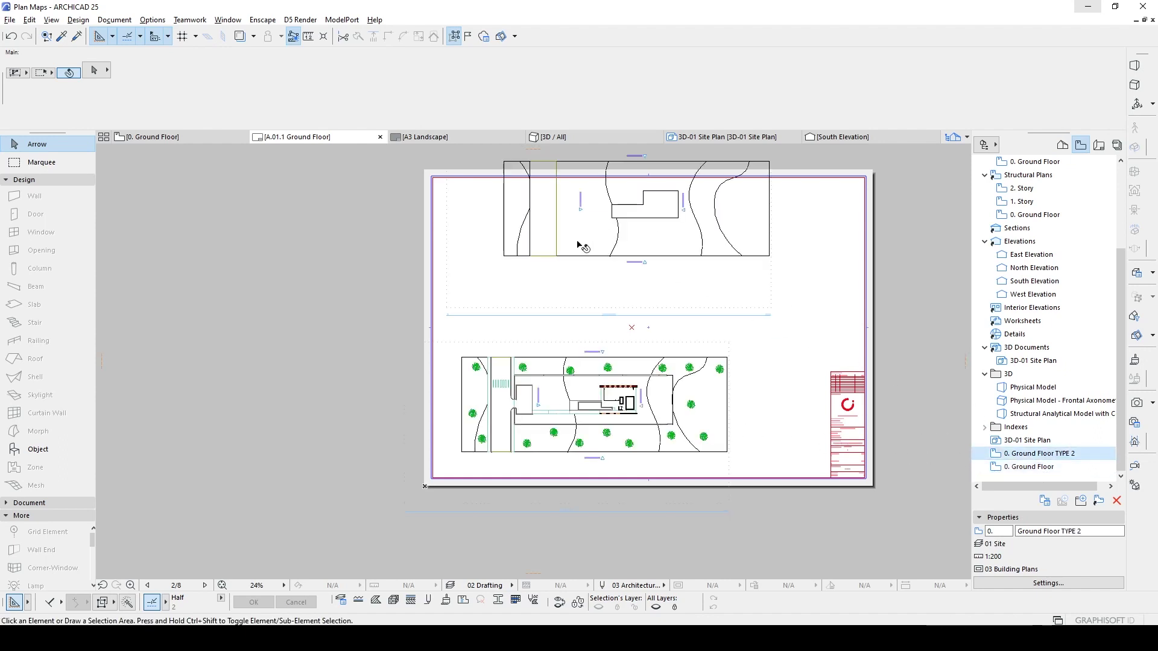
click(606, 229)
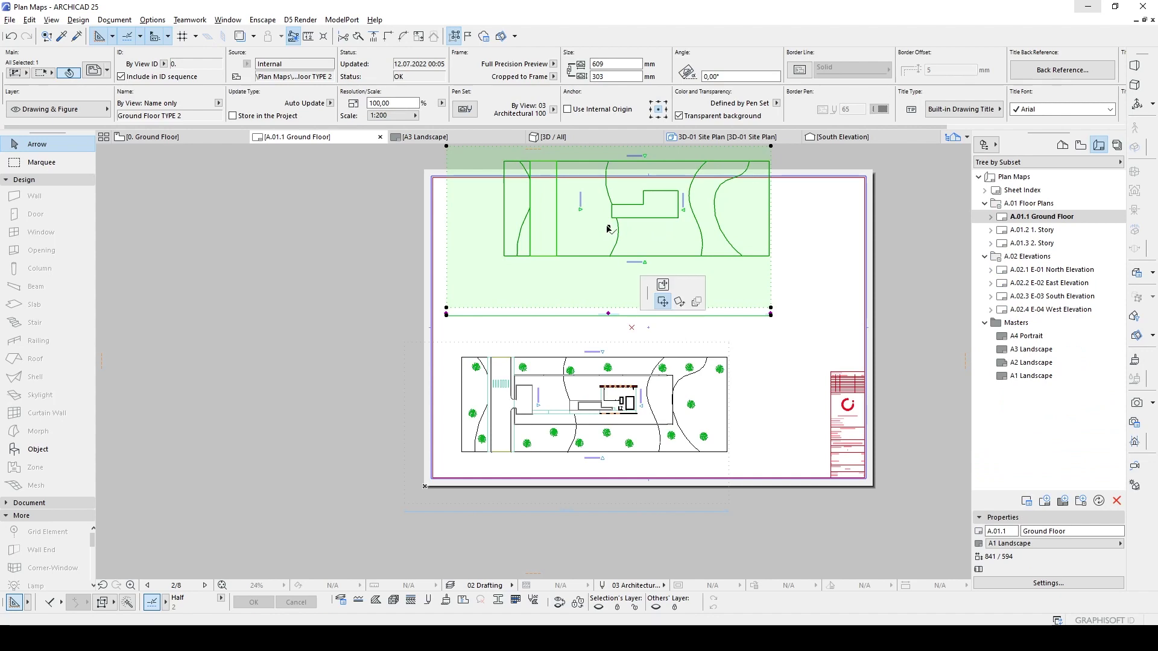
click(580, 263)
scroll(594, 386, up, 2)
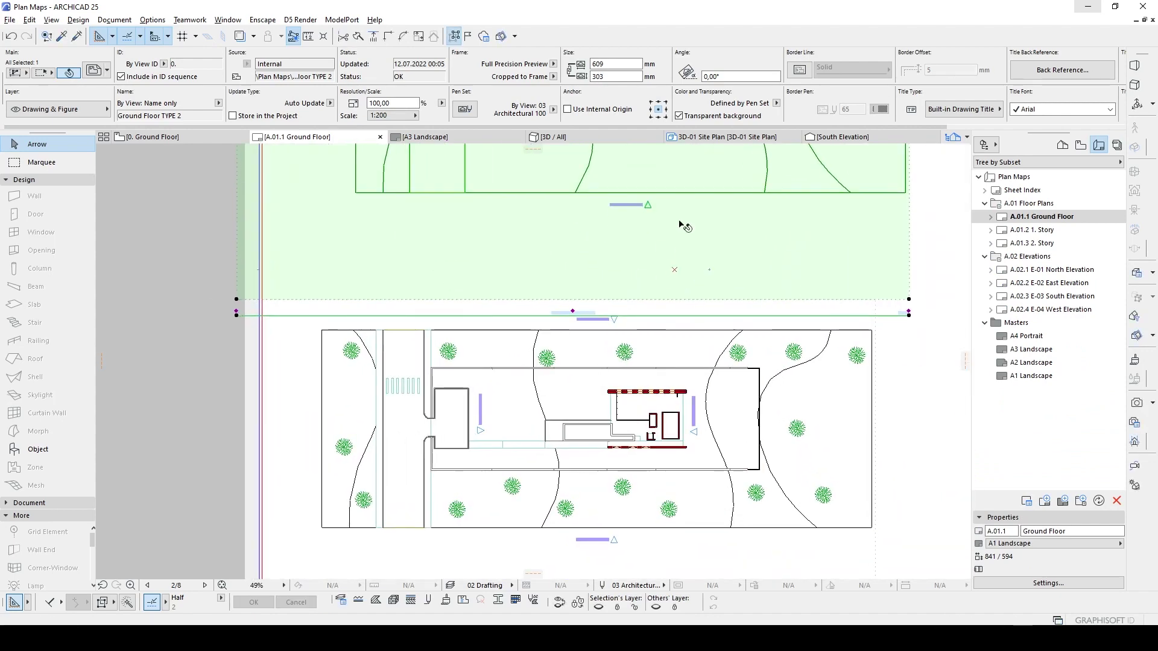
scroll(704, 213, up, 3)
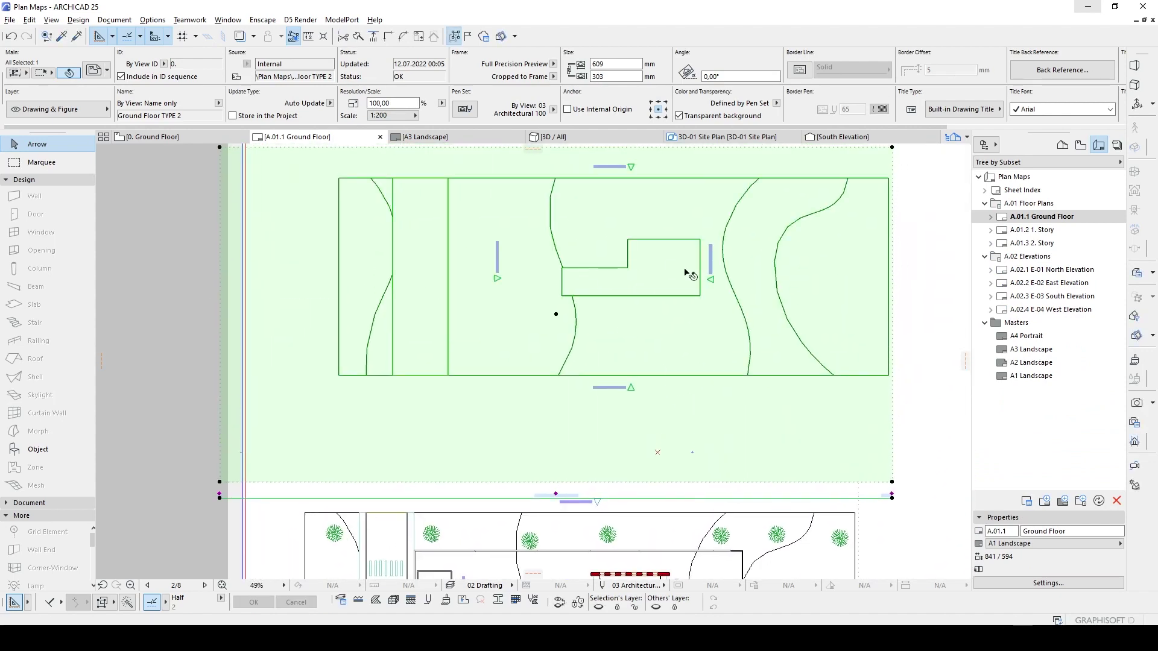
- Set the Ground Floor TYPE 2 view's layer combination to 02 Drafting
click(1079, 145)
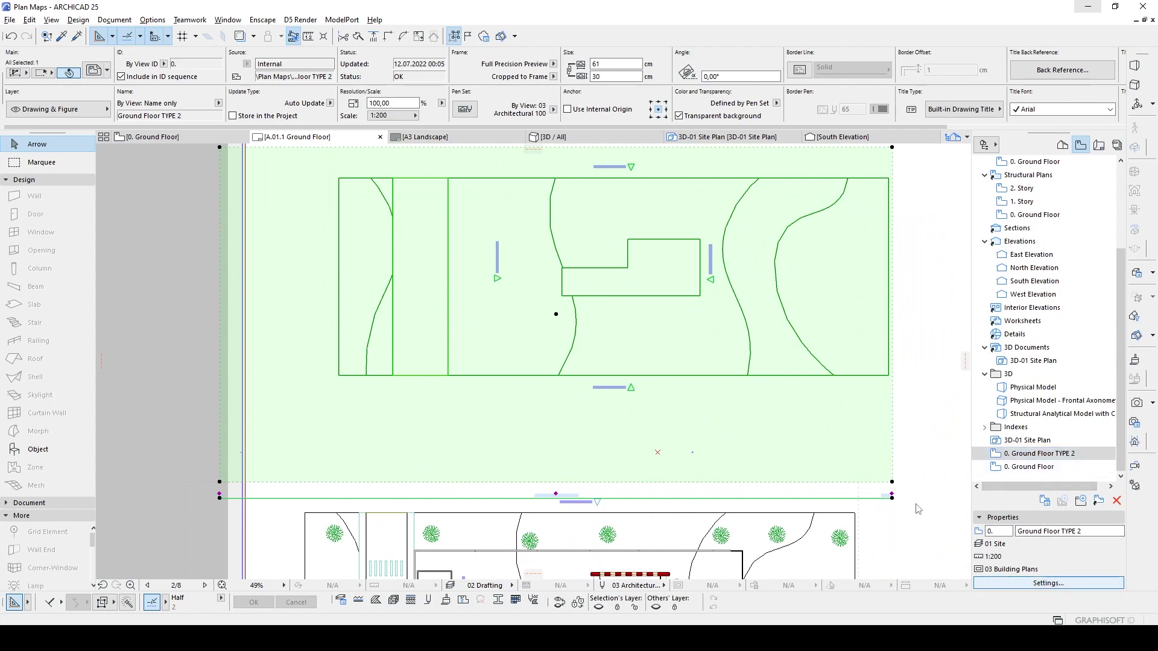
click(1047, 582)
drag(303, 81, 195, 76)
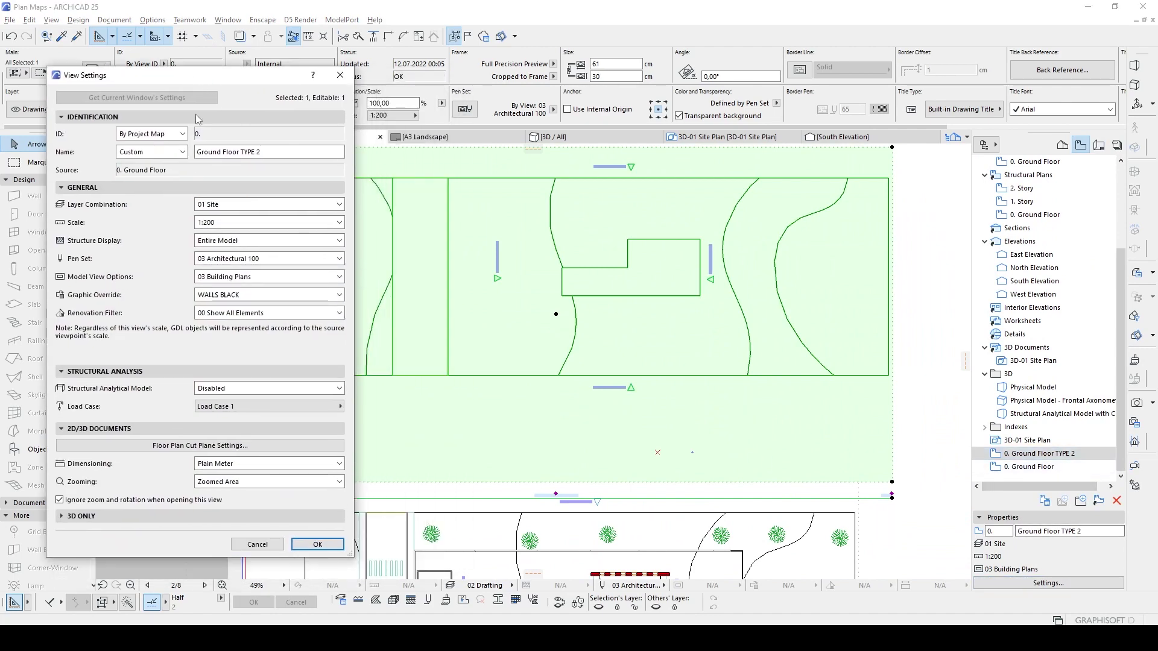
click(218, 205)
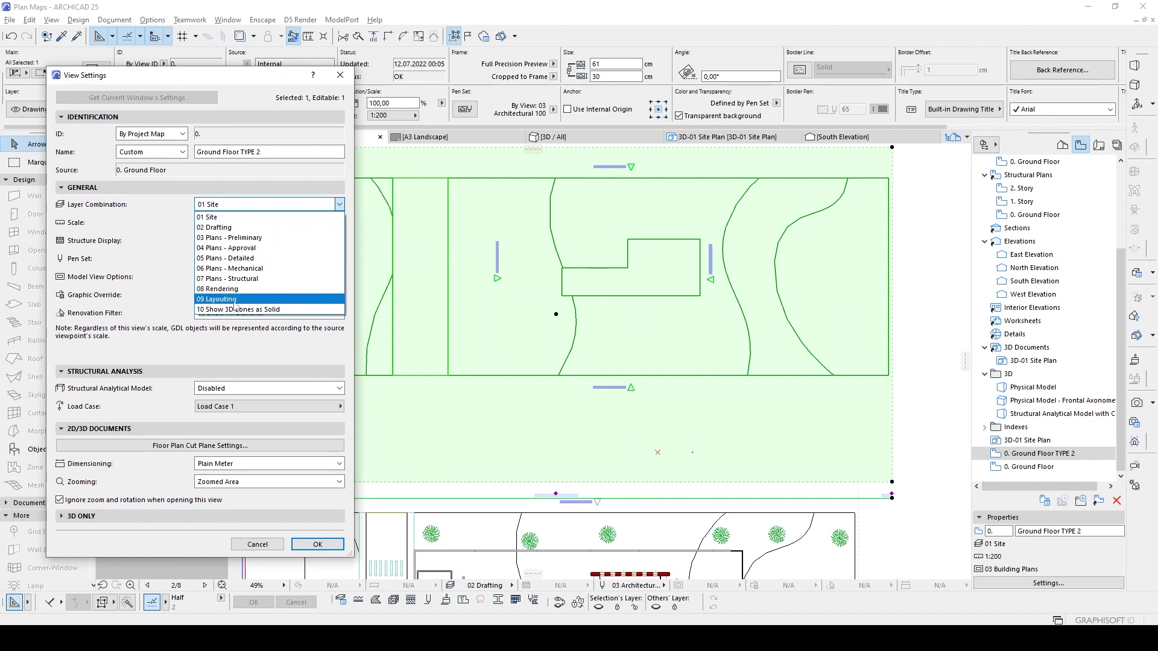
click(230, 228)
click(316, 543)
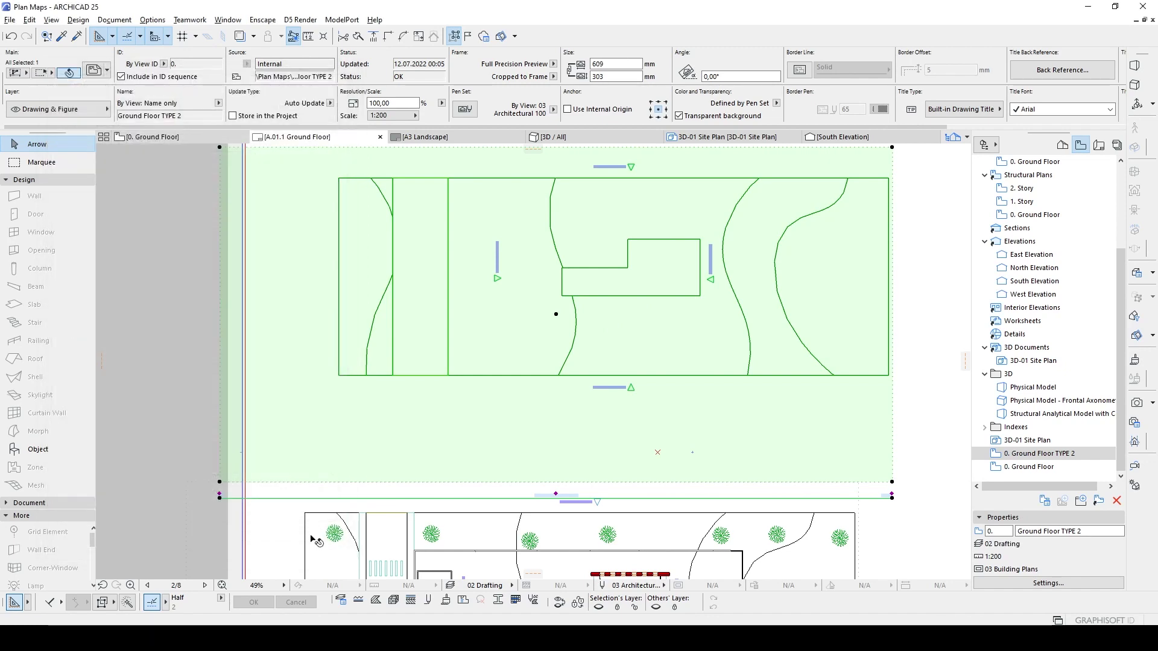
key(Escape)
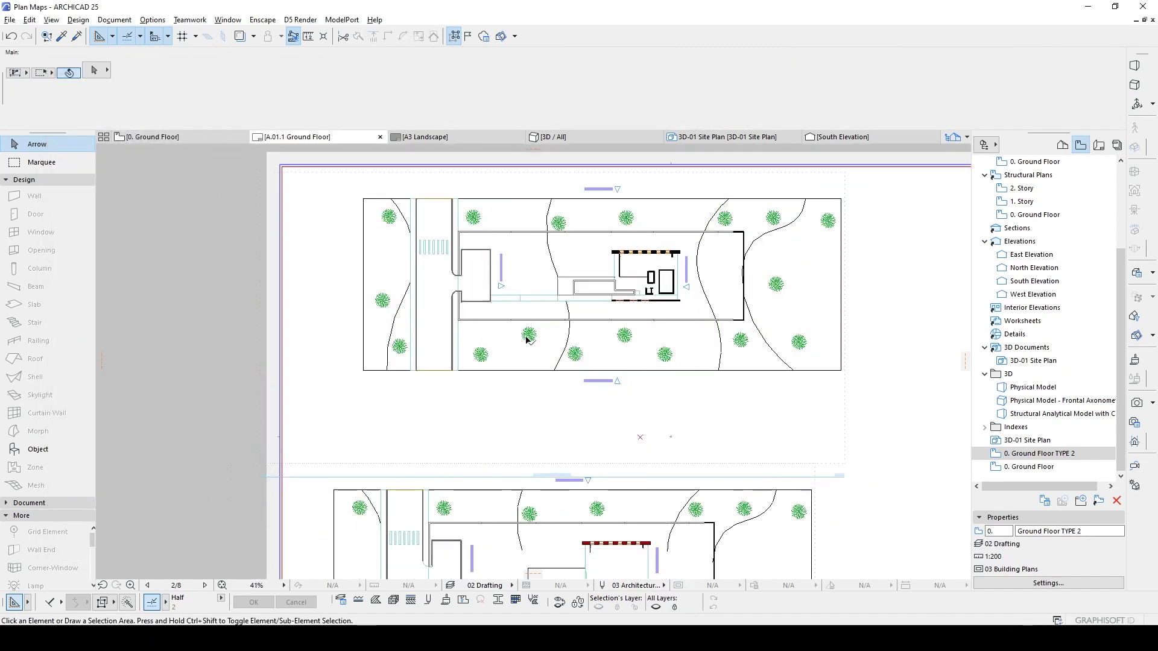
scroll(527, 331, down, 2)
scroll(582, 513, up, 5)
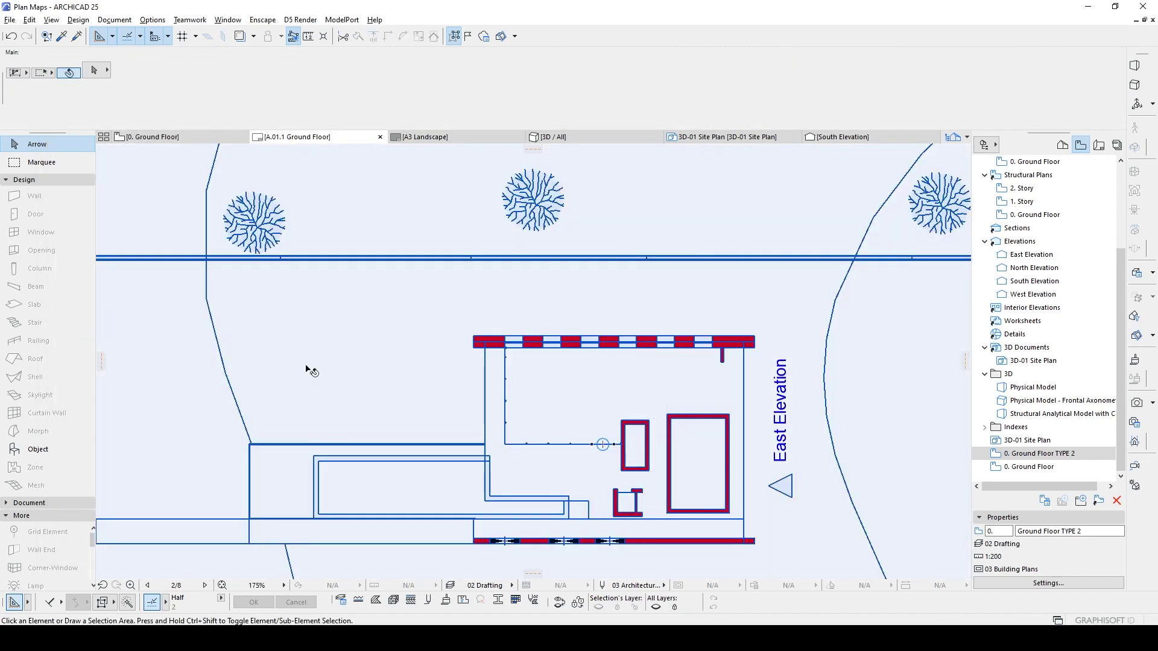
scroll(620, 323, down, 2)
scroll(589, 497, down, 1)
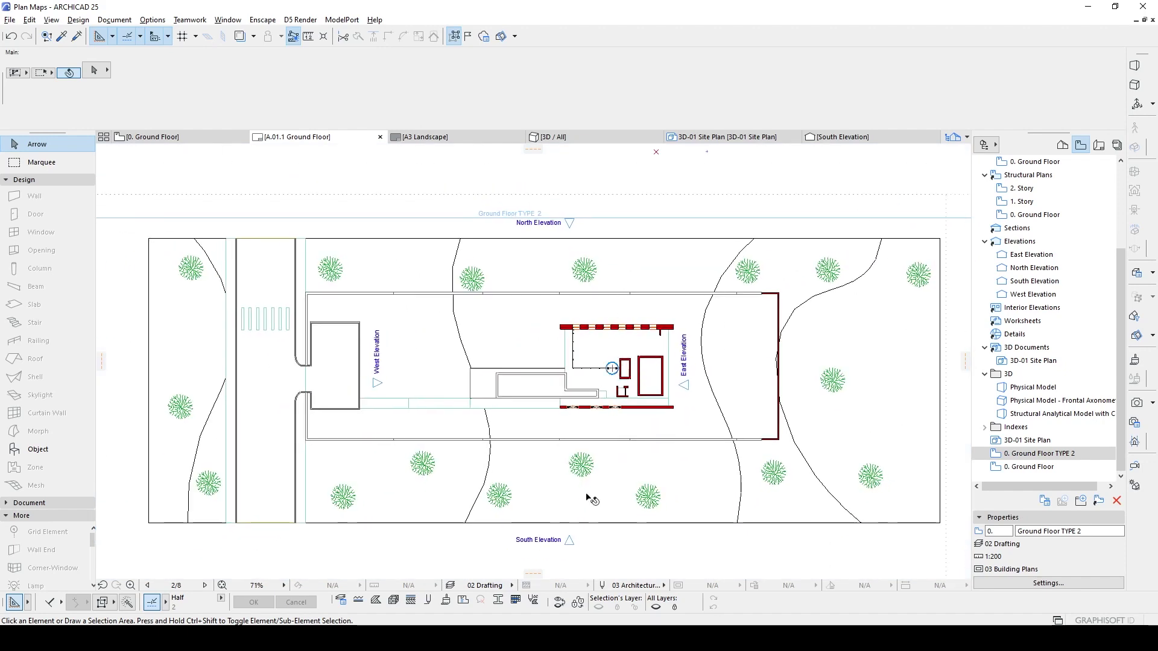
shift+scroll(544, 306, down, 3)
shift+scroll(558, 233, up, 3)
scroll(589, 440, up, 2)
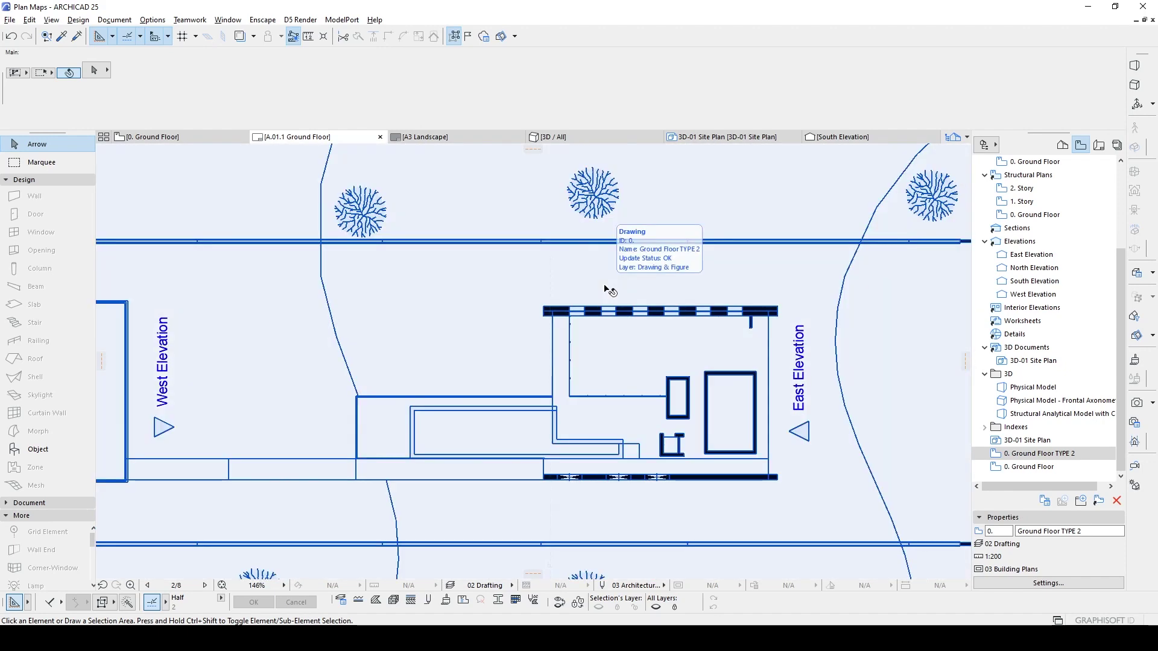
scroll(638, 298, down, 2)
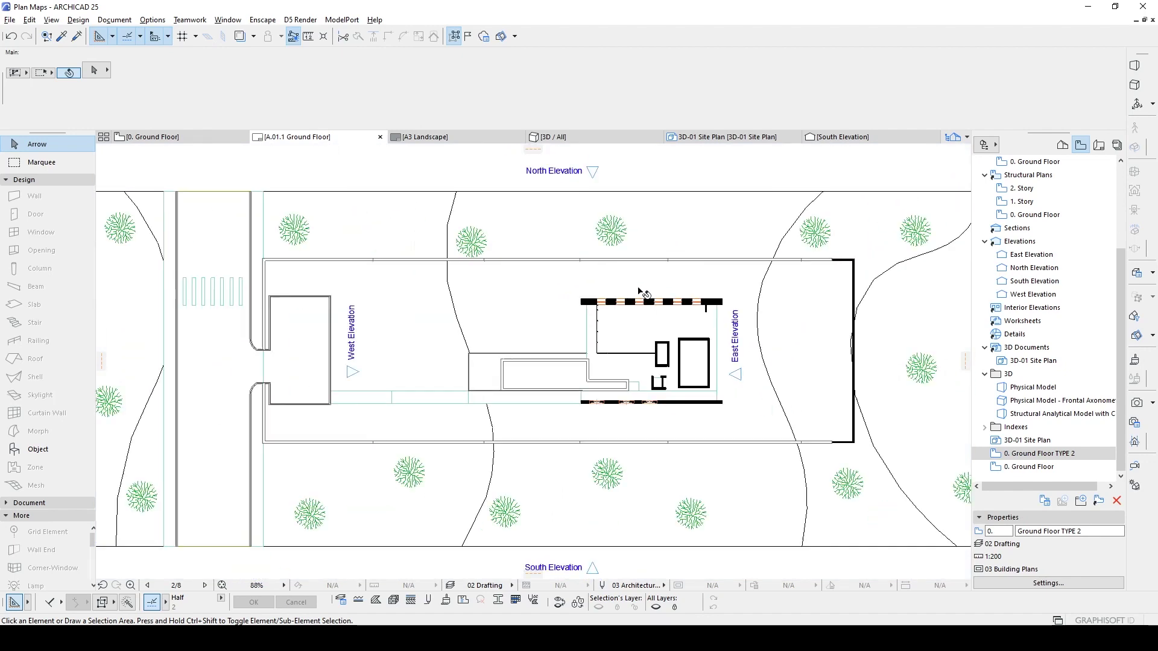
scroll(638, 311, down, 2)
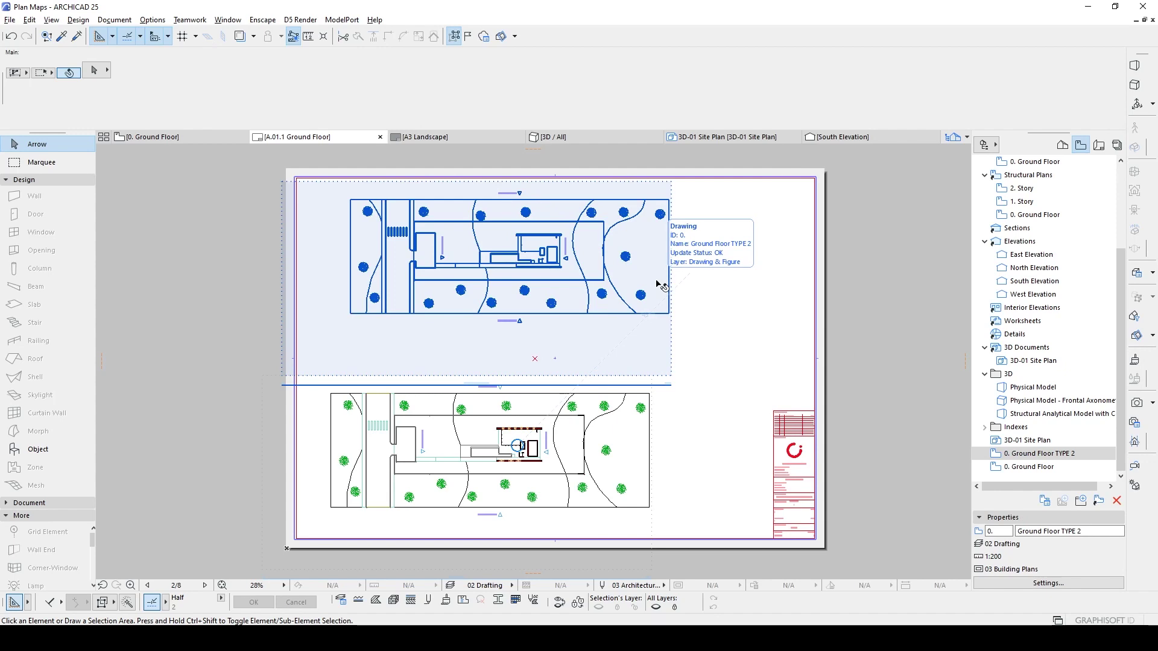
scroll(513, 302, up, 1)
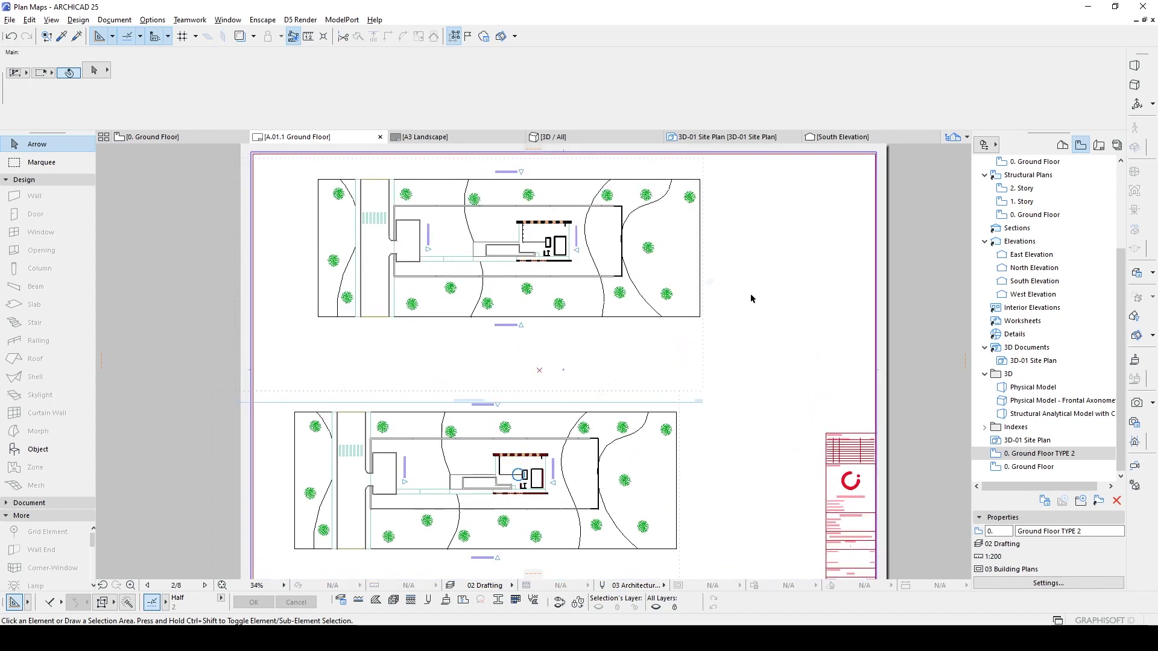